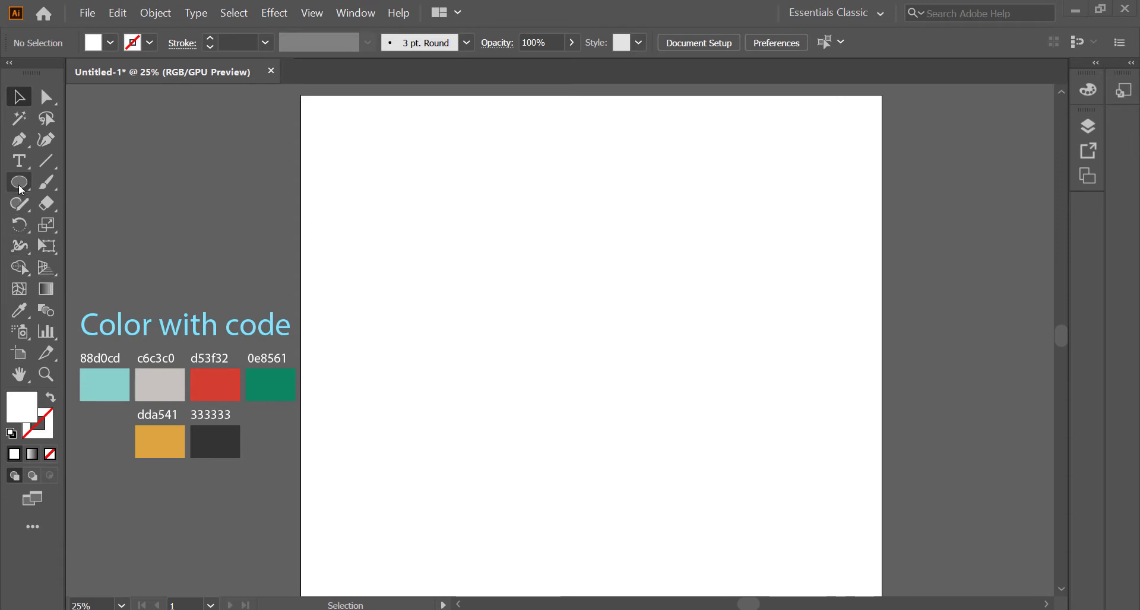
Draw a tall rounded rectangle in the middle of the artboard and fill it with the 88d0cd swatch colour.
left_click_drag(20, 183, 66, 206)
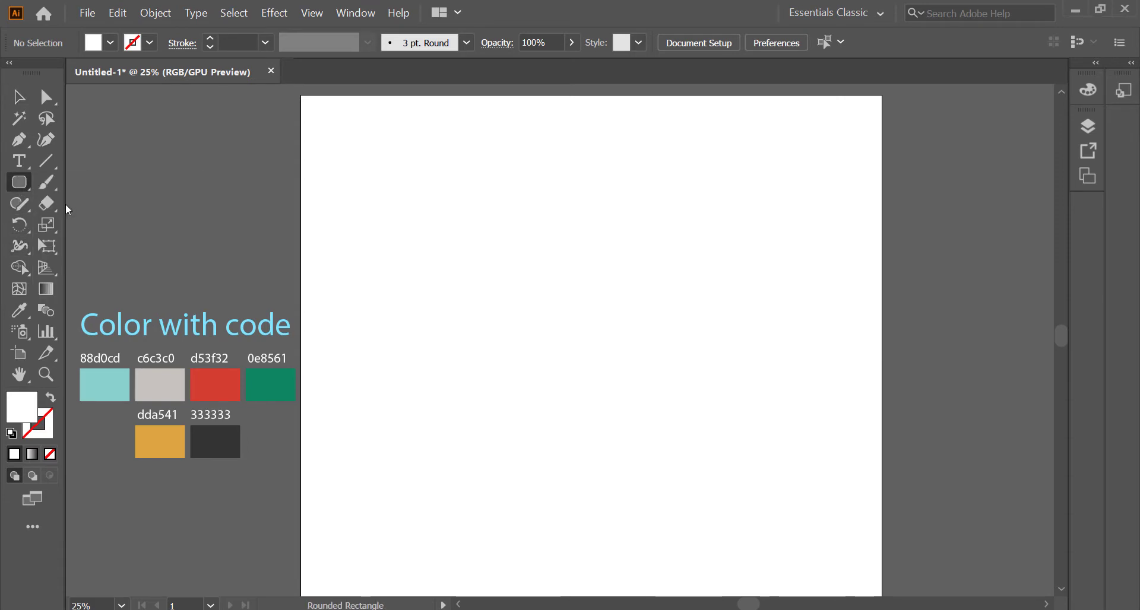
left_click_drag(503, 240, 709, 523)
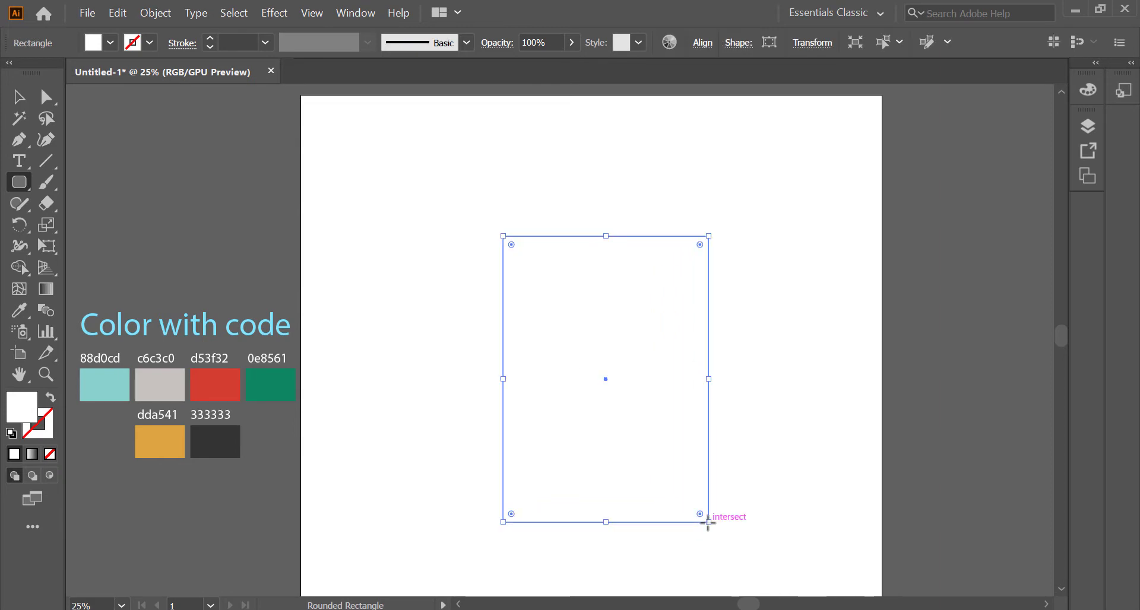
left_click(21, 314)
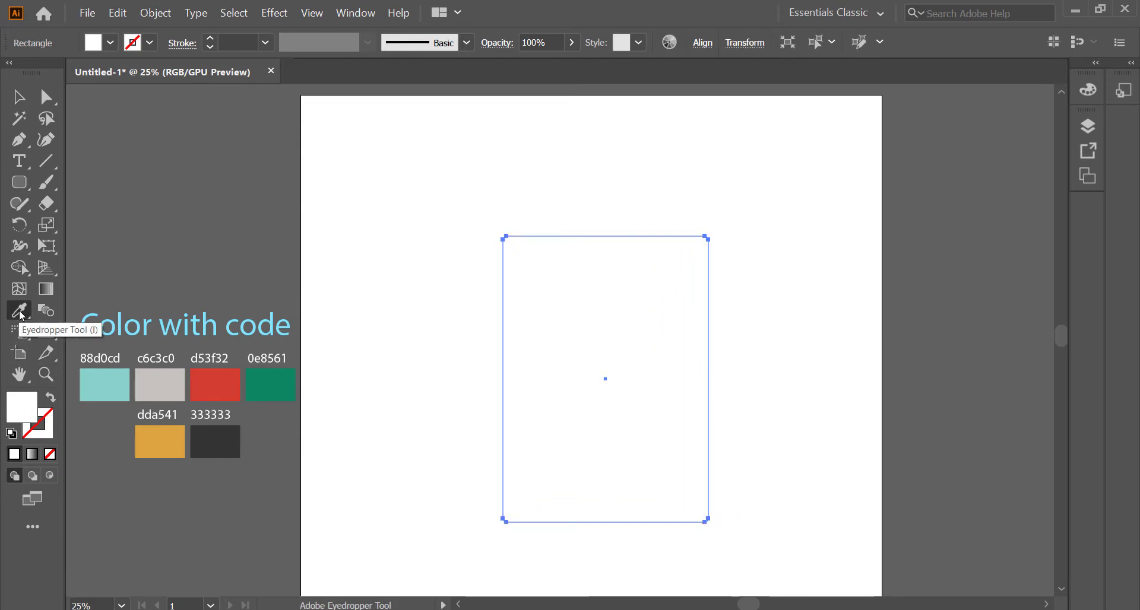
left_click(108, 383)
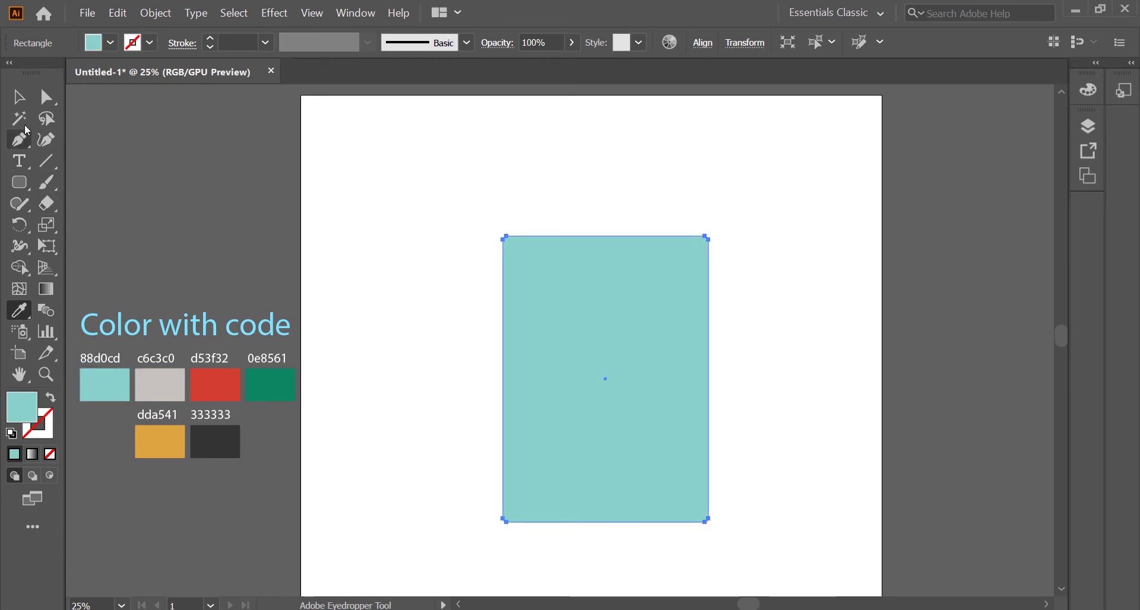
Round all corners of the teal rectangle slightly more, and give its lower-right corner a much larger curve.
left_click(19, 97)
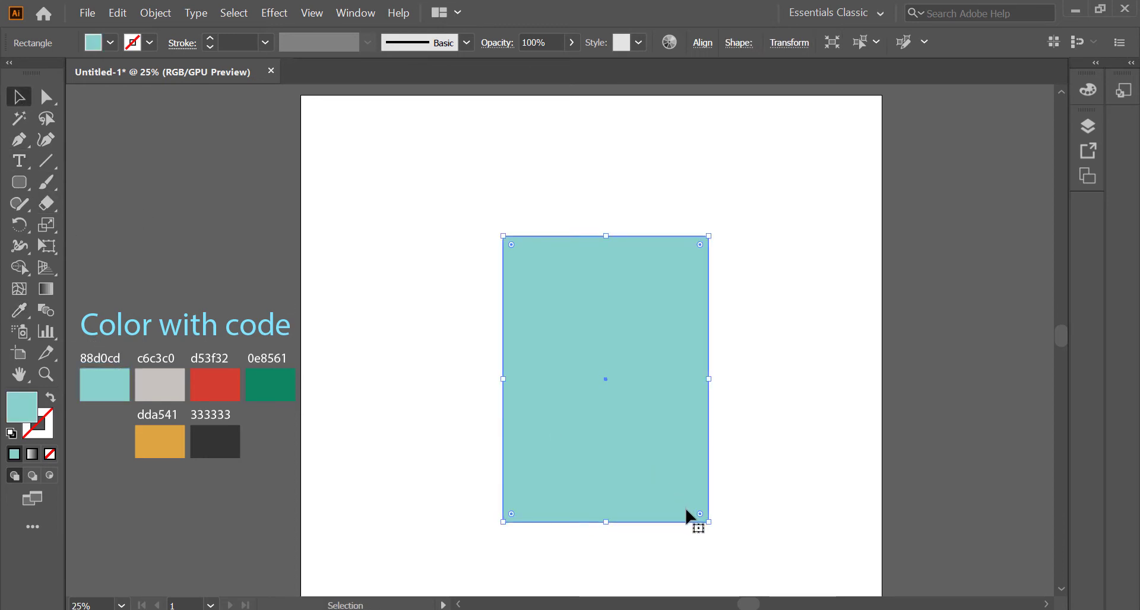
left_click_drag(700, 514, 692, 509)
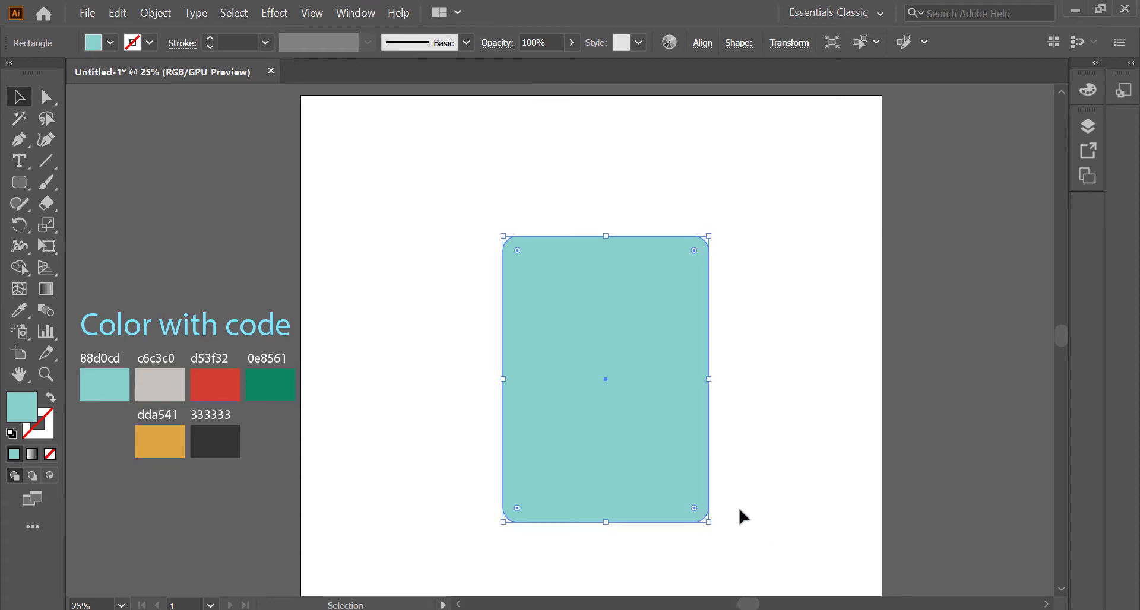
left_click(738, 517)
left_click(696, 511, "shift")
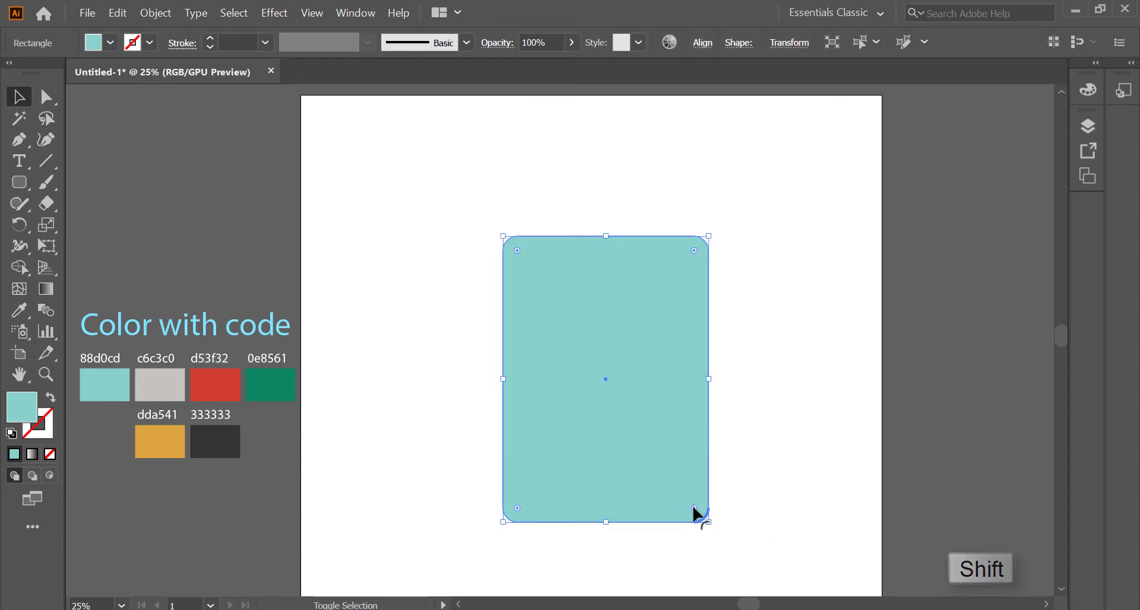
left_click_drag(694, 514, 636, 458)
left_click(682, 387, "shift")
left_click(685, 387)
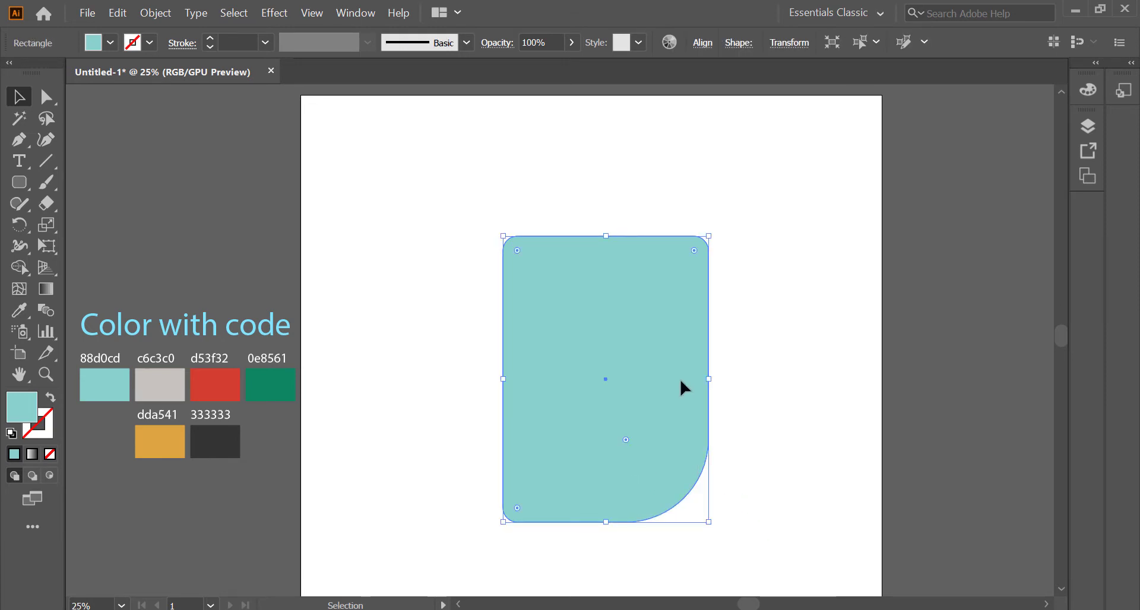
Add a dark 20 pt stroke around the teal shape.
left_click(211, 43)
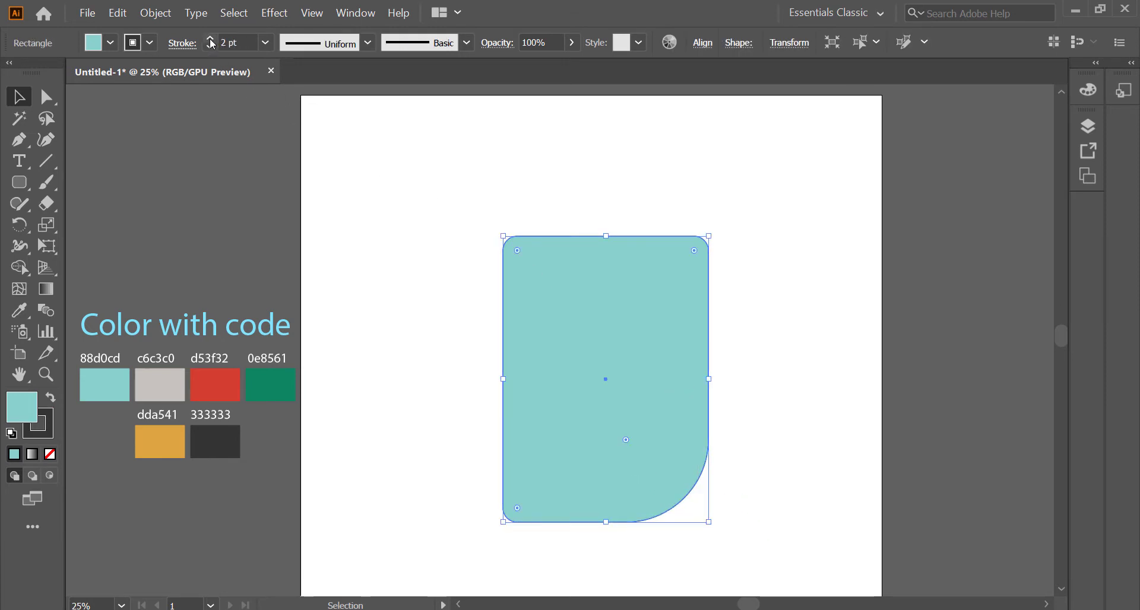
left_click(211, 40)
left_click(212, 39)
left_click(211, 40)
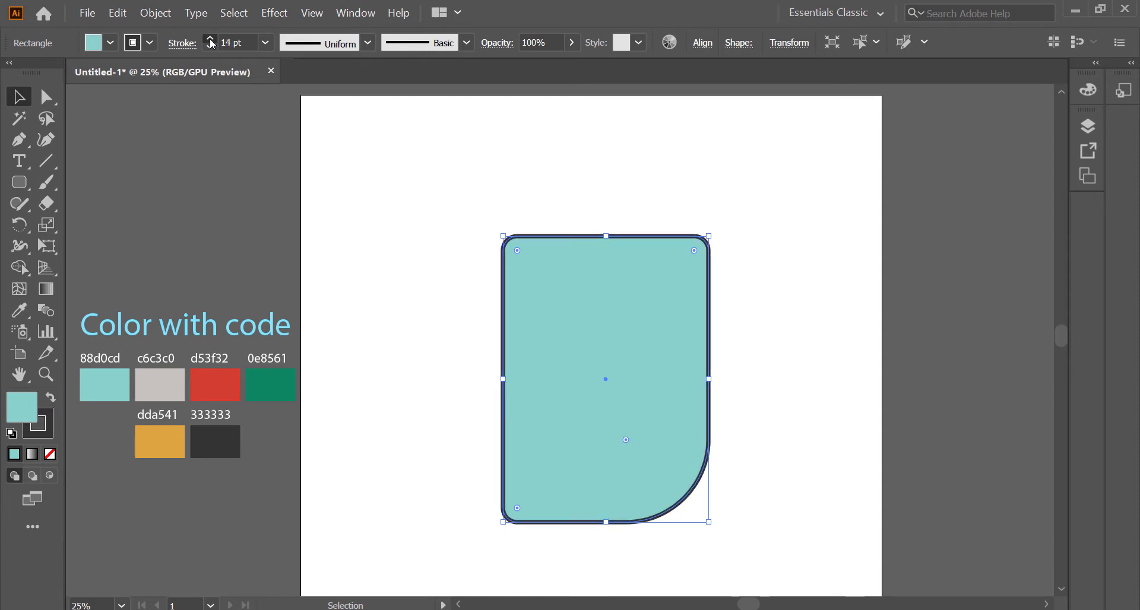
left_click(212, 39)
left_click(212, 39)
left_click(212, 39)
left_click(211, 40)
left_click(212, 39)
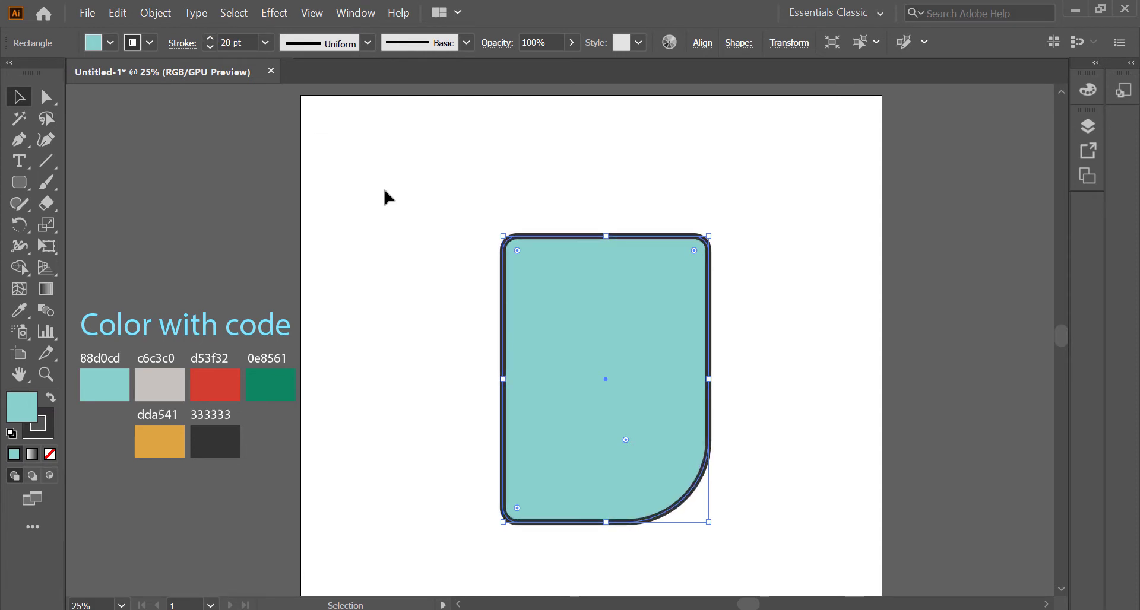
left_click(404, 206)
Expand the teal shape's fill and stroke into separate objects and ungroup them.
left_click(570, 287)
left_click(156, 12)
left_click(220, 167)
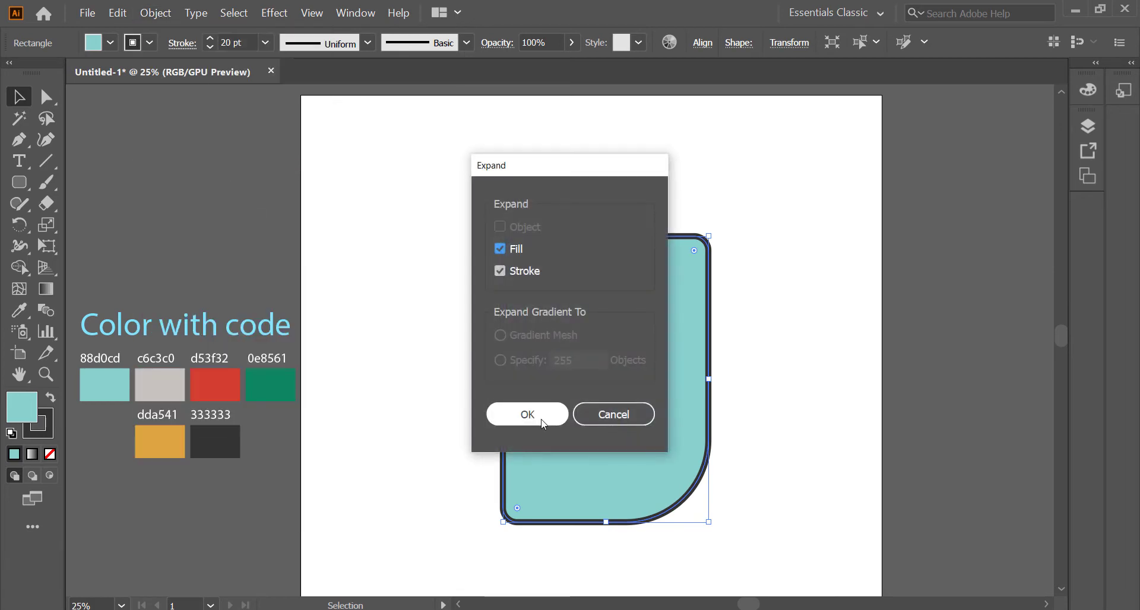
left_click(541, 419)
right_click(559, 387)
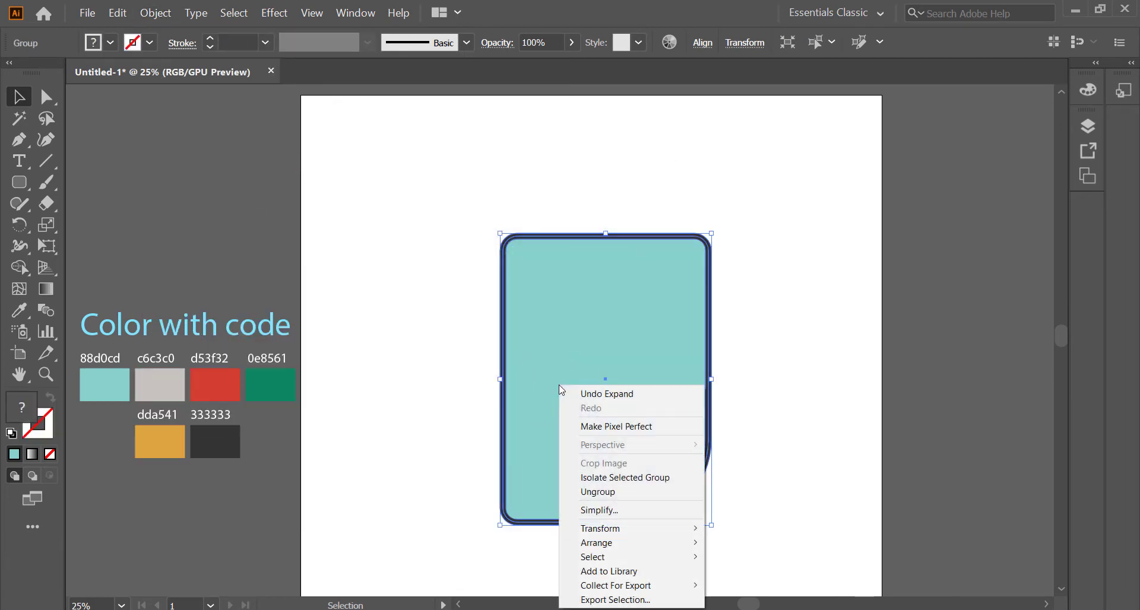
left_click(598, 492)
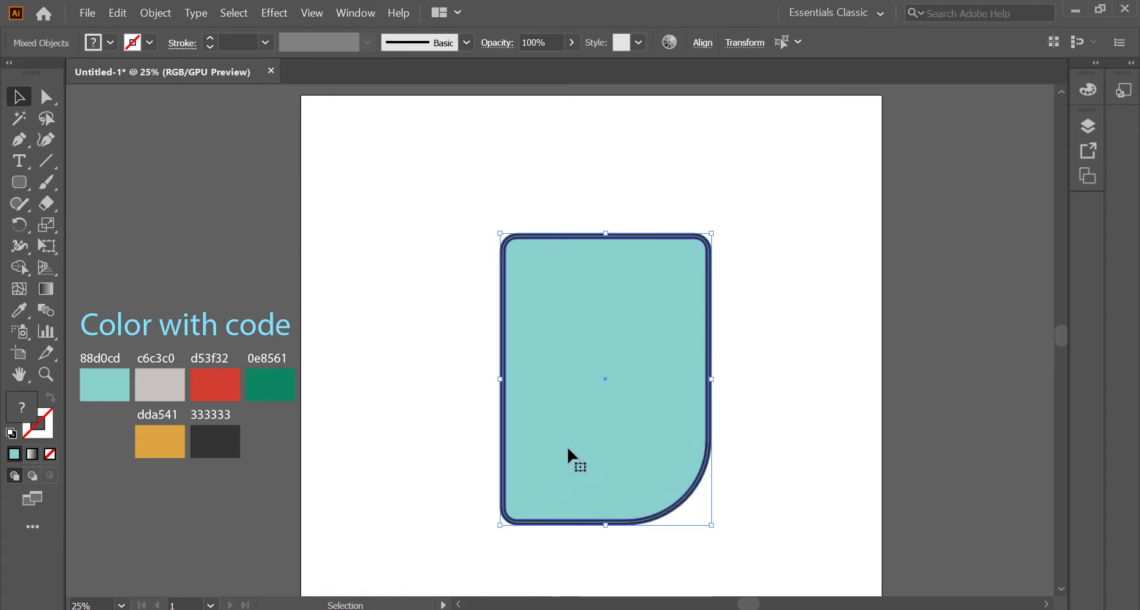
left_click(426, 314)
Paste a copy of the teal fill shape in front and narrow it from its left edge, leaving a thin strip uncovered.
left_click(573, 373)
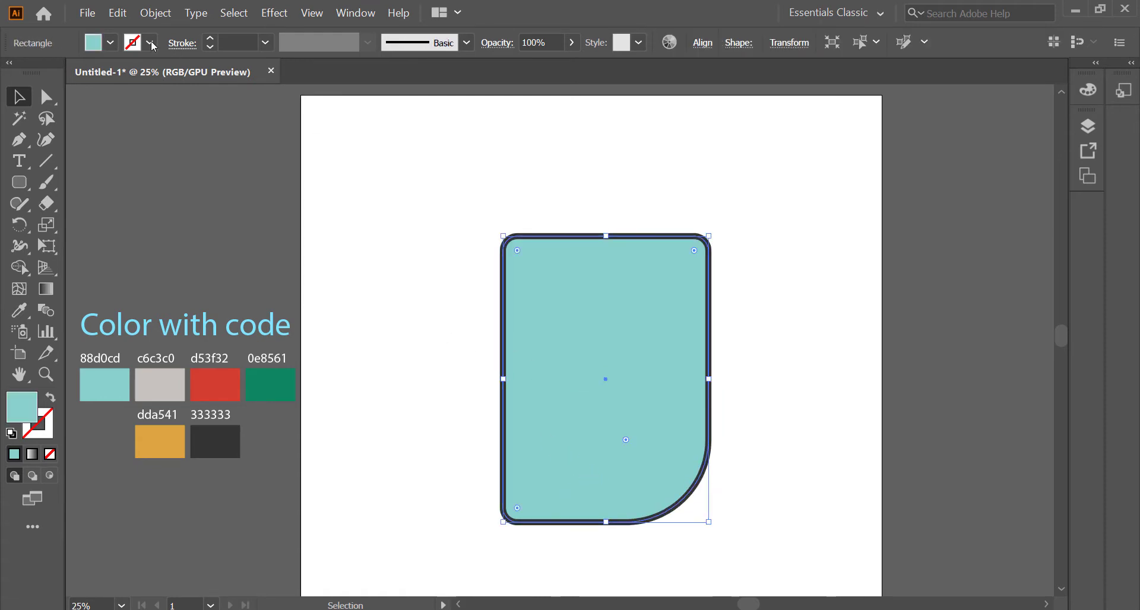
left_click(117, 13)
left_click(144, 74)
left_click(117, 13)
left_click(144, 104)
left_click_drag(503, 381, 527, 381)
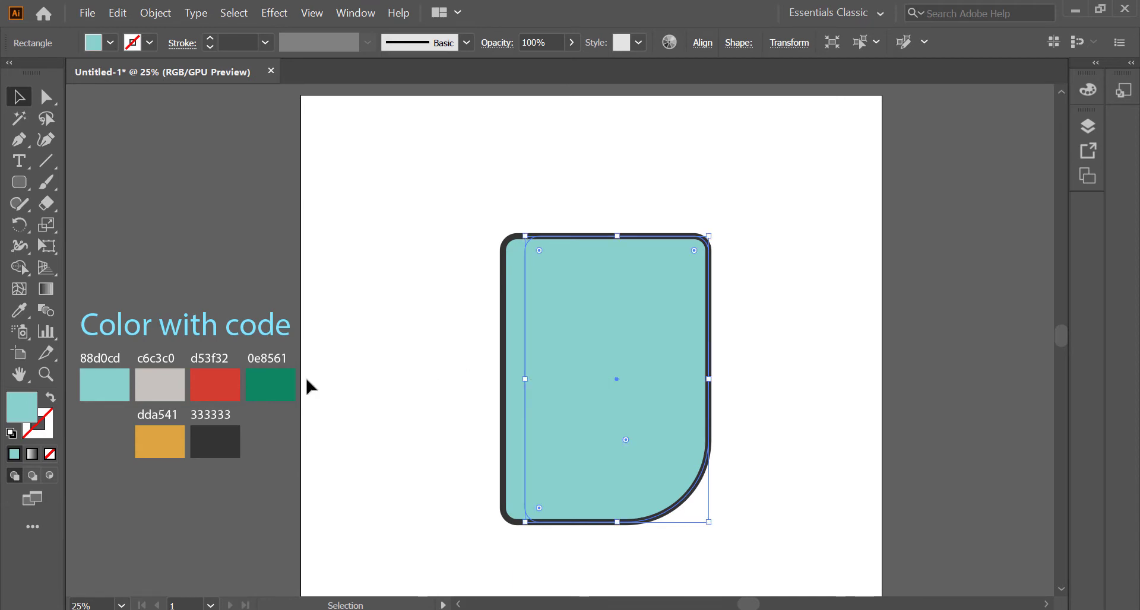
Change the narrowed copy's fill to the lighter teal aeede8.
double_click(23, 408)
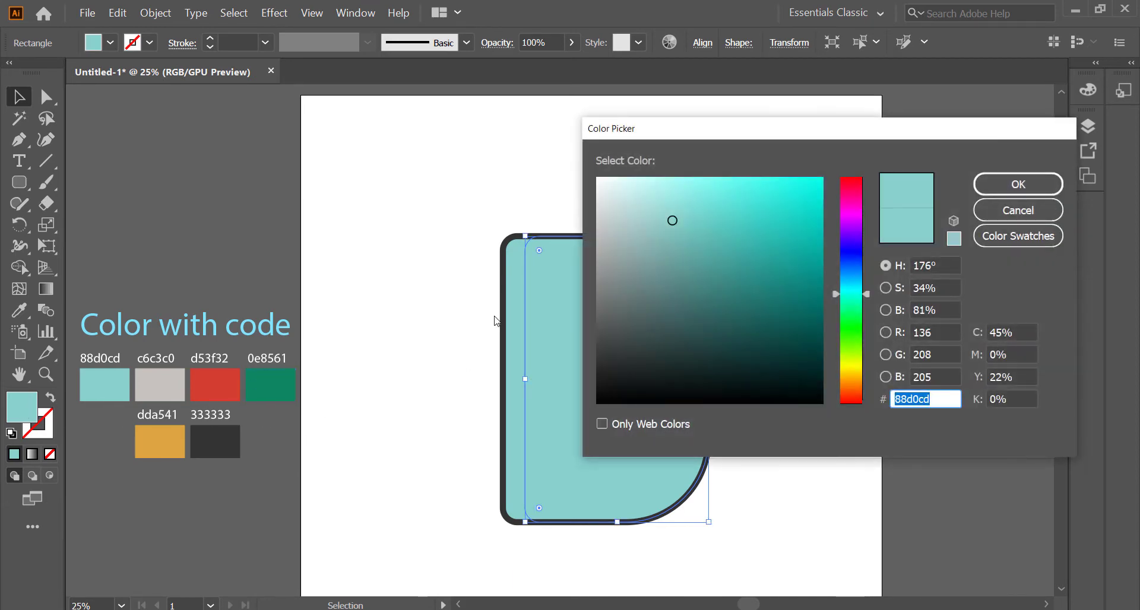
left_click_drag(671, 220, 659, 197)
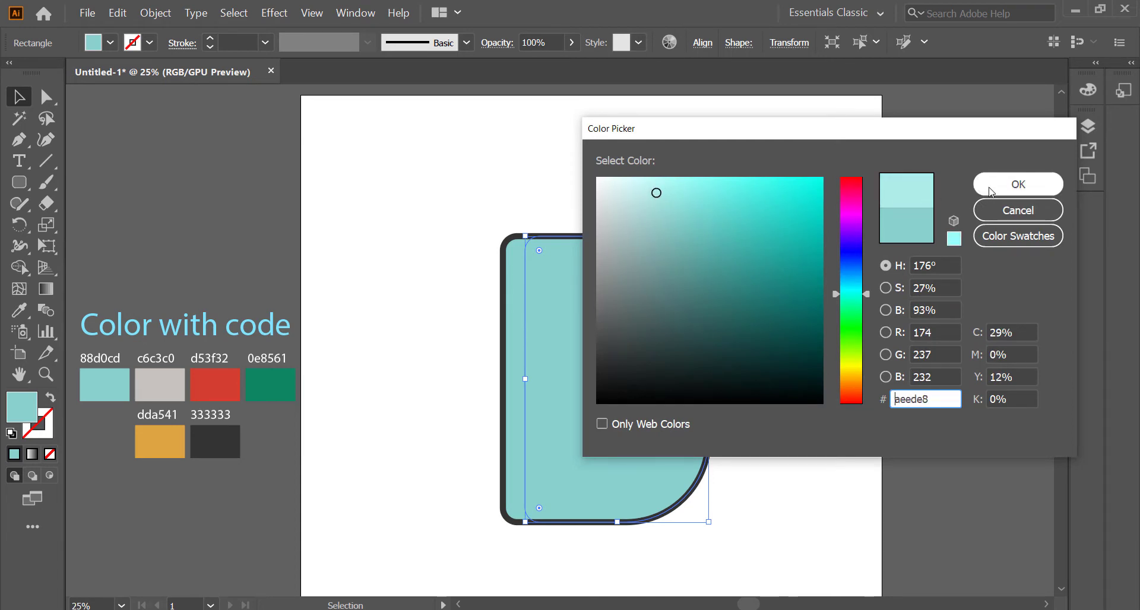
left_click(1018, 184)
left_click(456, 218)
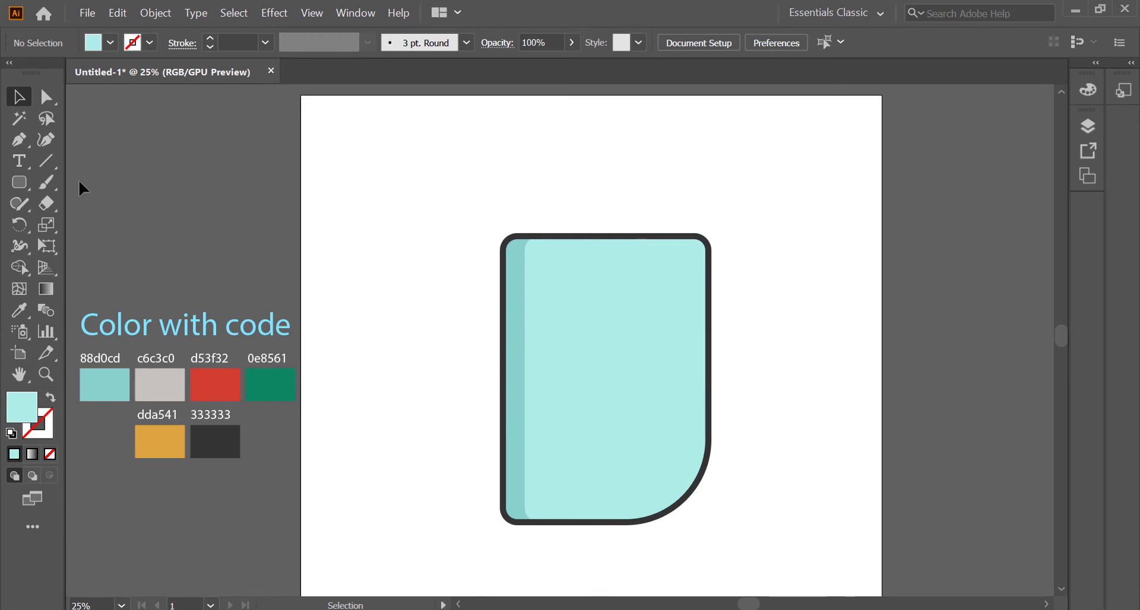
Draw a wide rounded rectangle in the upper part of the teal body and fill it with the c6c3c0 swatch colour.
left_click(22, 182)
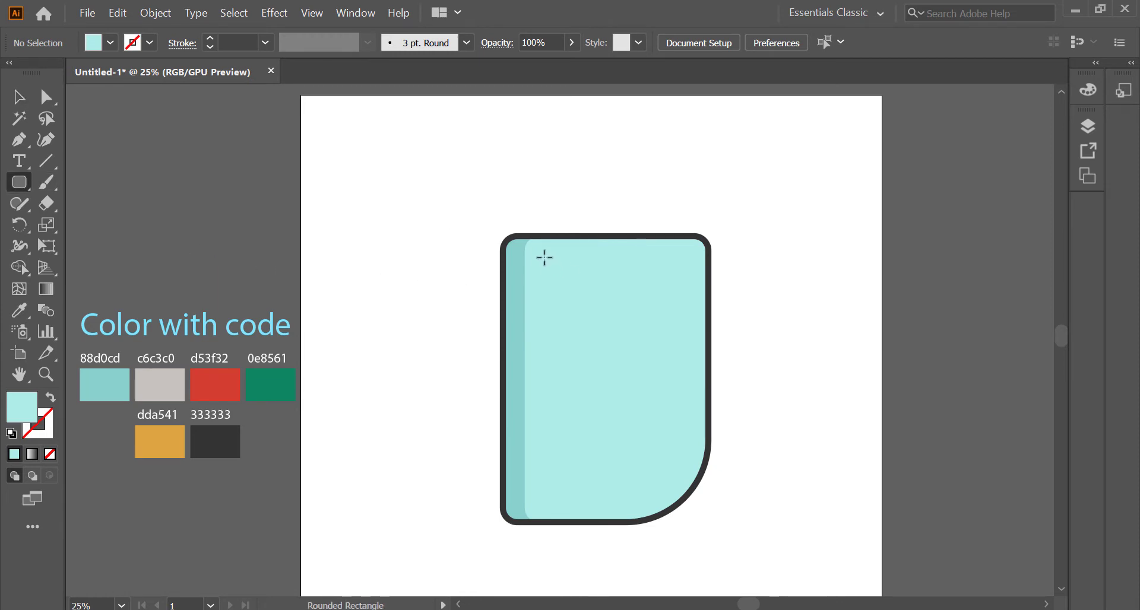
left_click_drag(540, 256, 677, 356)
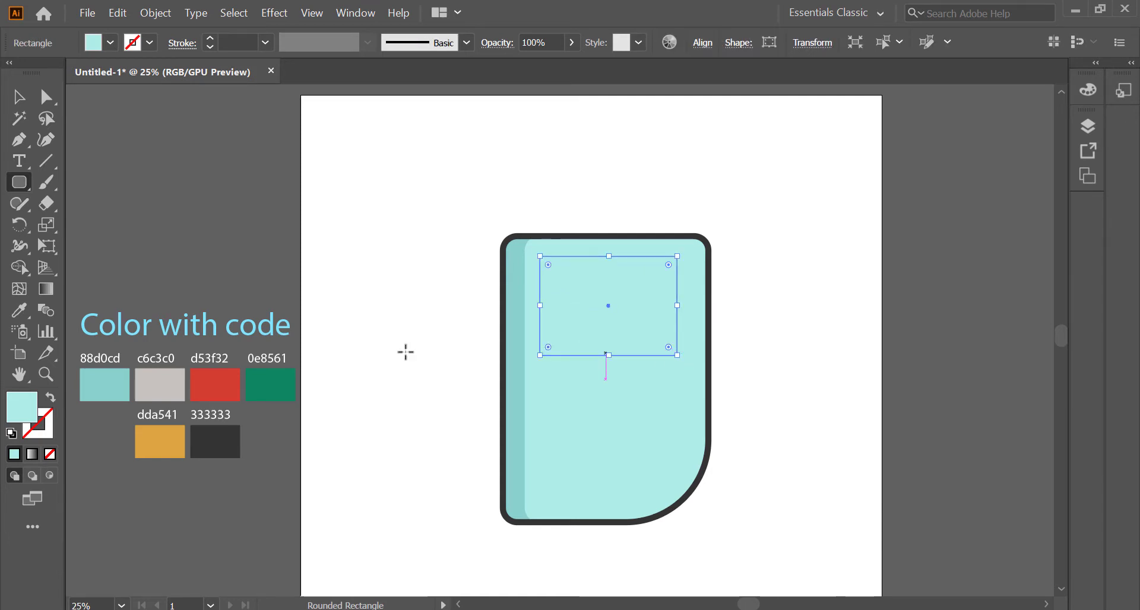
left_click(19, 310)
left_click(159, 383)
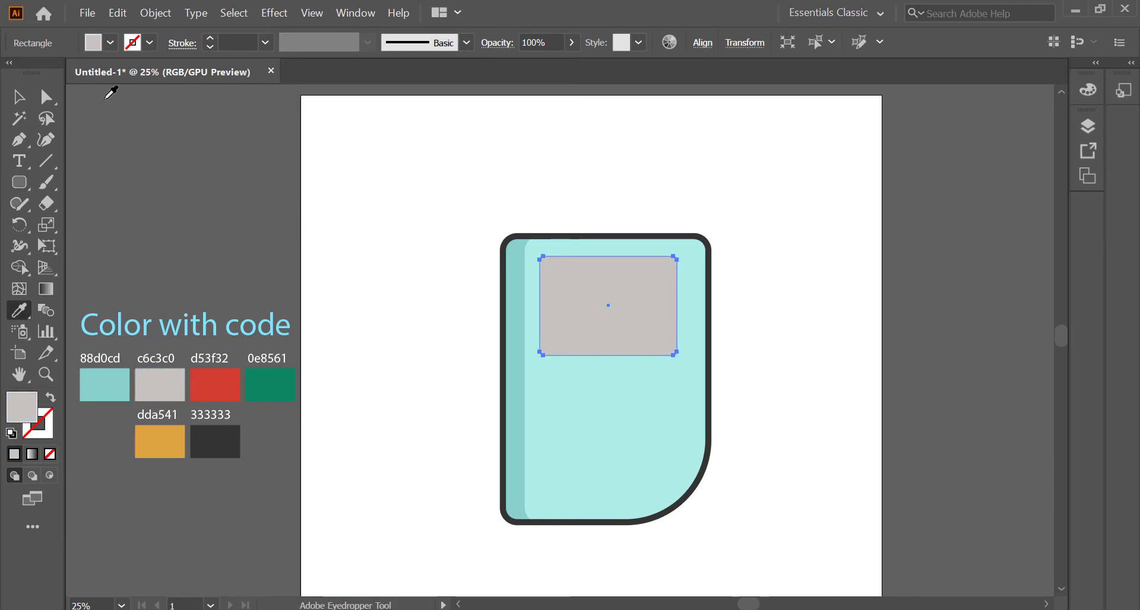
Round only the lower-right corner of the grey rectangle with a large curve.
left_click(19, 97)
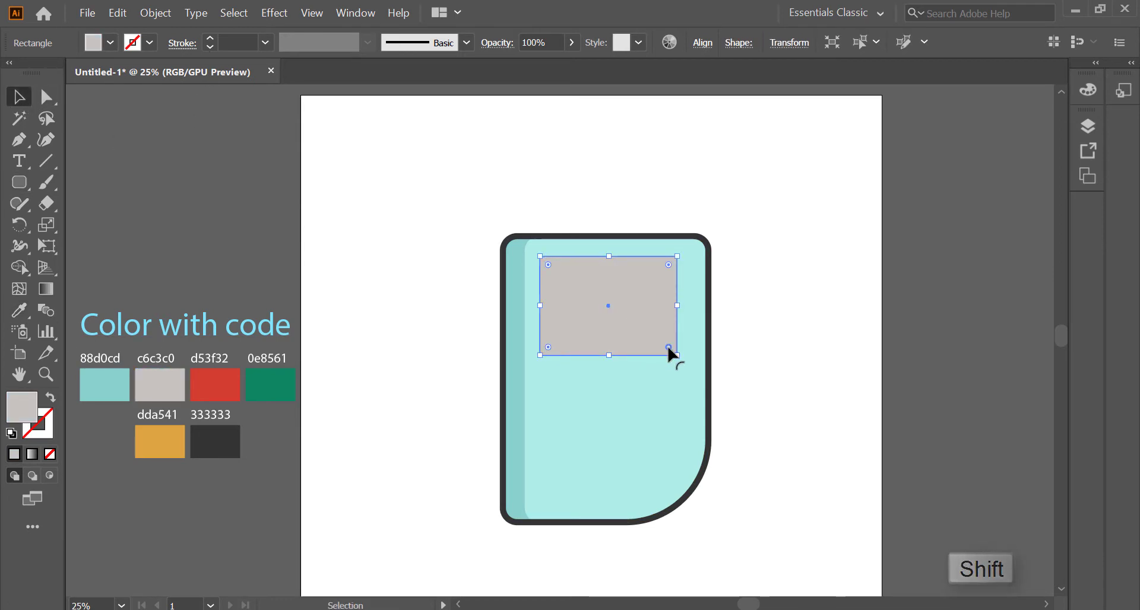
left_click_drag(668, 346, 630, 324)
left_click(438, 256)
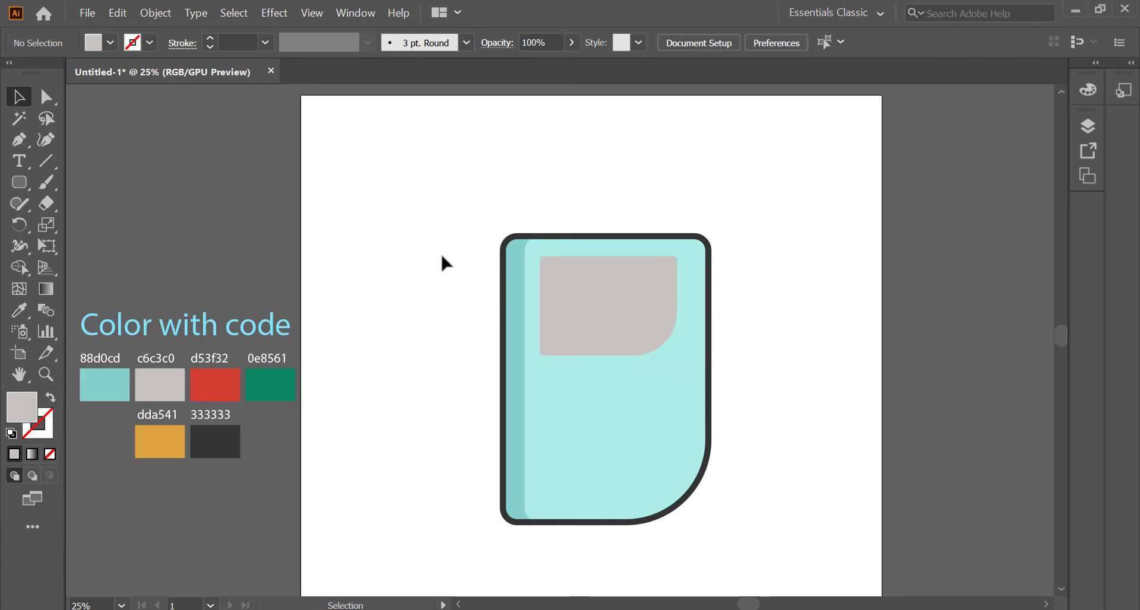
Add a dark 20 pt stroke around the grey panel.
left_click(573, 323)
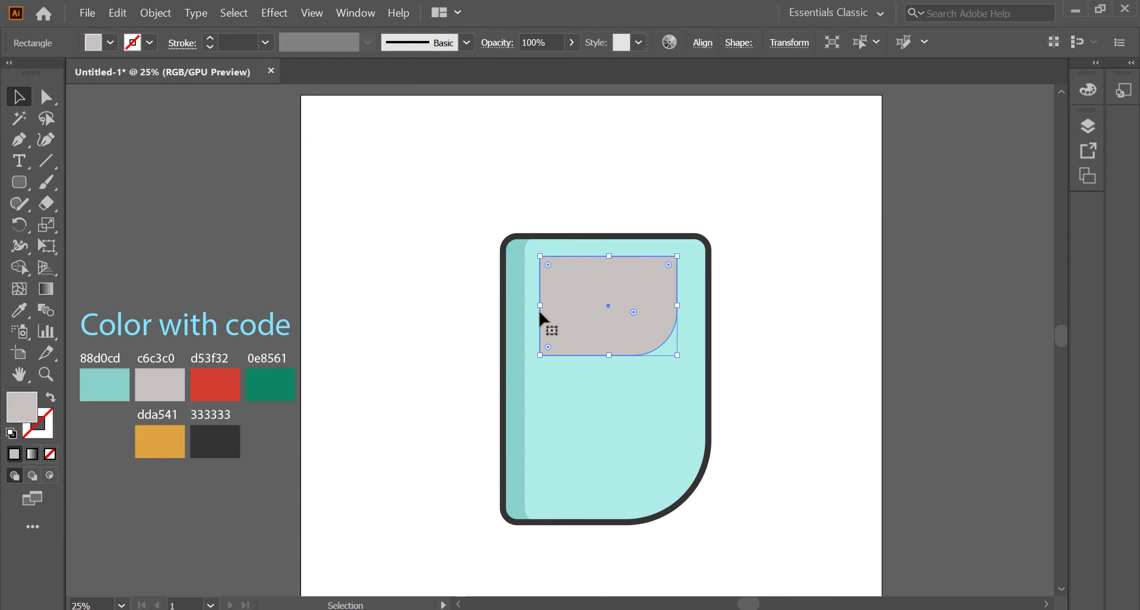
left_click(213, 38)
left_click(212, 38)
left_click(212, 38)
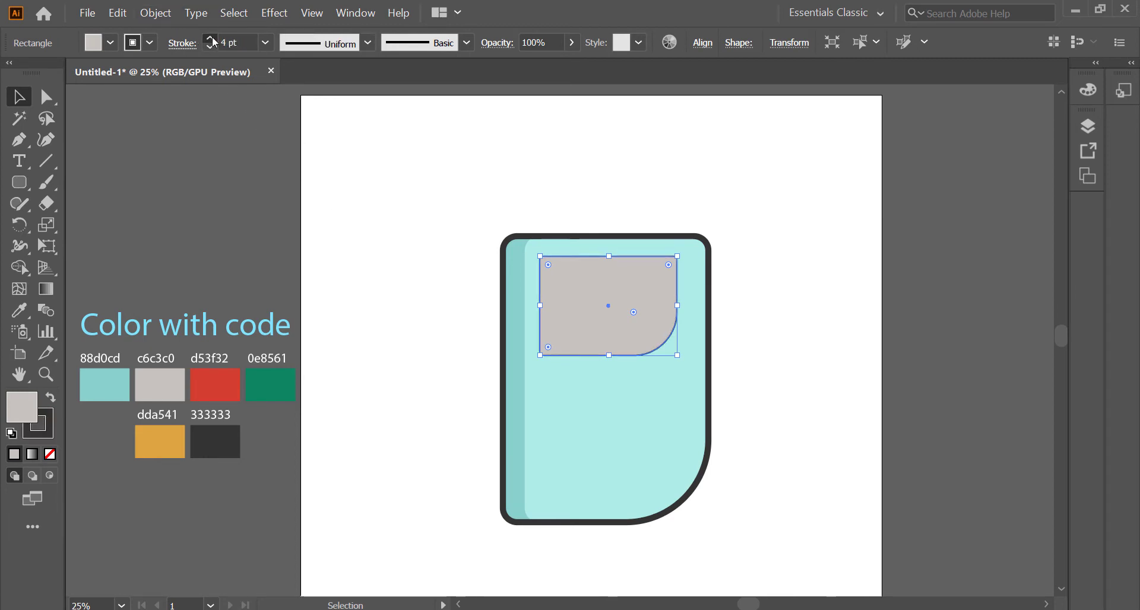
left_click(212, 38)
left_click(212, 38)
left_click(212, 38)
left_click(212, 38)
left_click(212, 38)
left_click(212, 38)
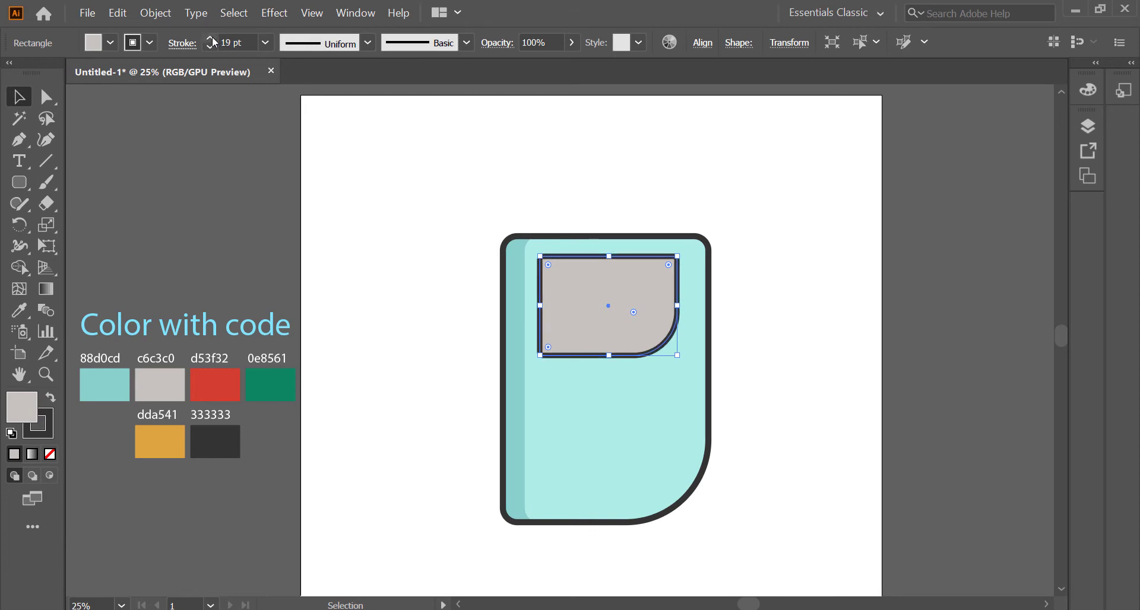
left_click(212, 38)
left_click(212, 38)
left_click(491, 244)
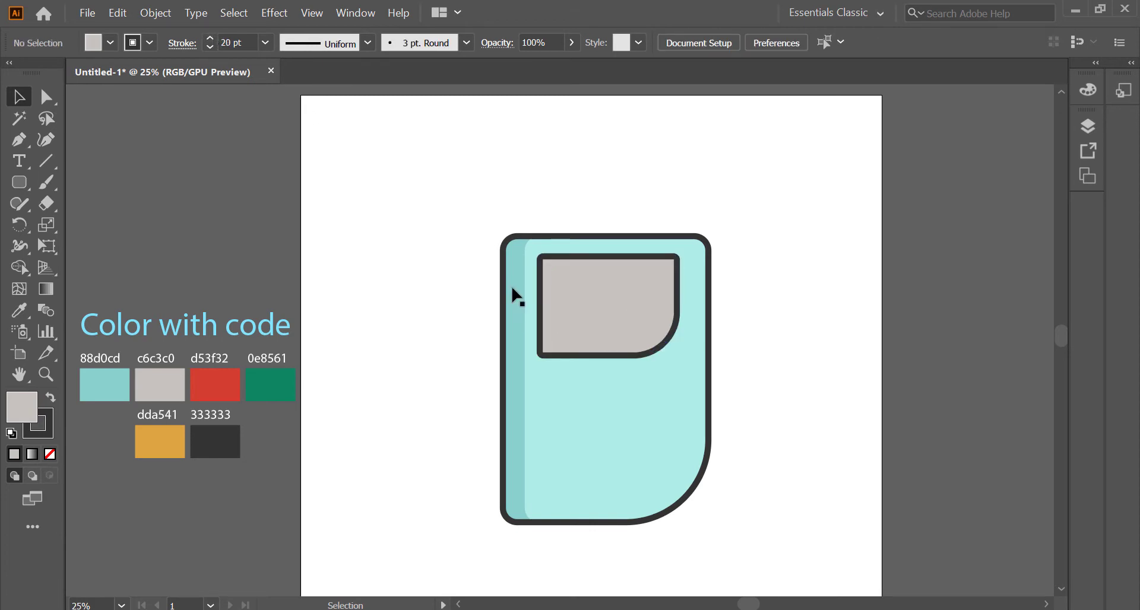
Expand the grey panel's fill and stroke into separate objects and ungroup them.
left_click(570, 329)
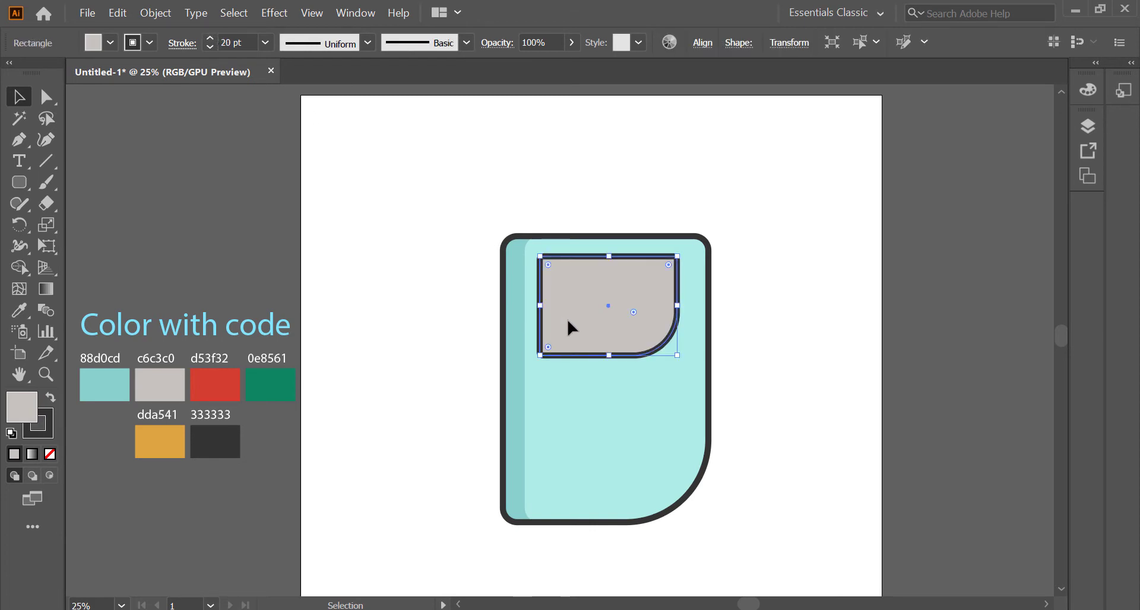
left_click(145, 16)
left_click(196, 163)
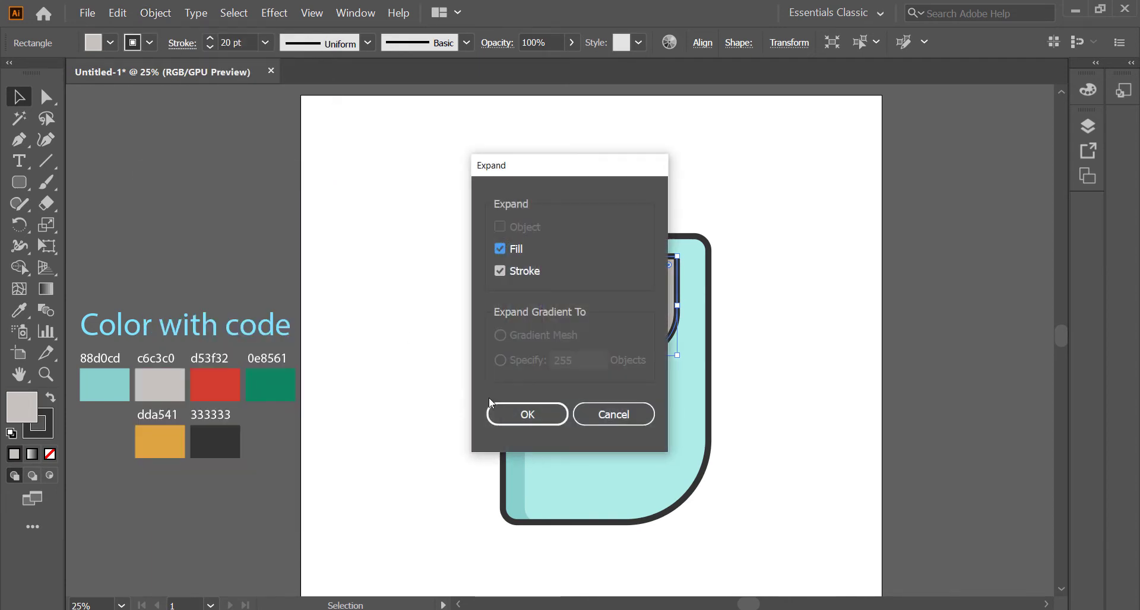
left_click(537, 417)
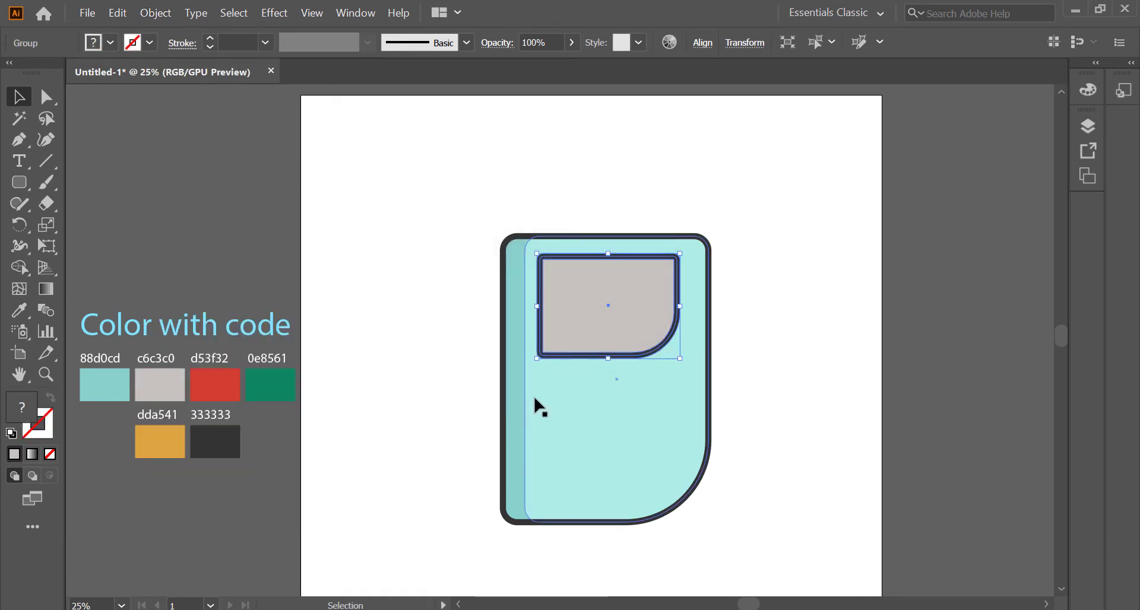
right_click(580, 295)
left_click(630, 397)
left_click(398, 283)
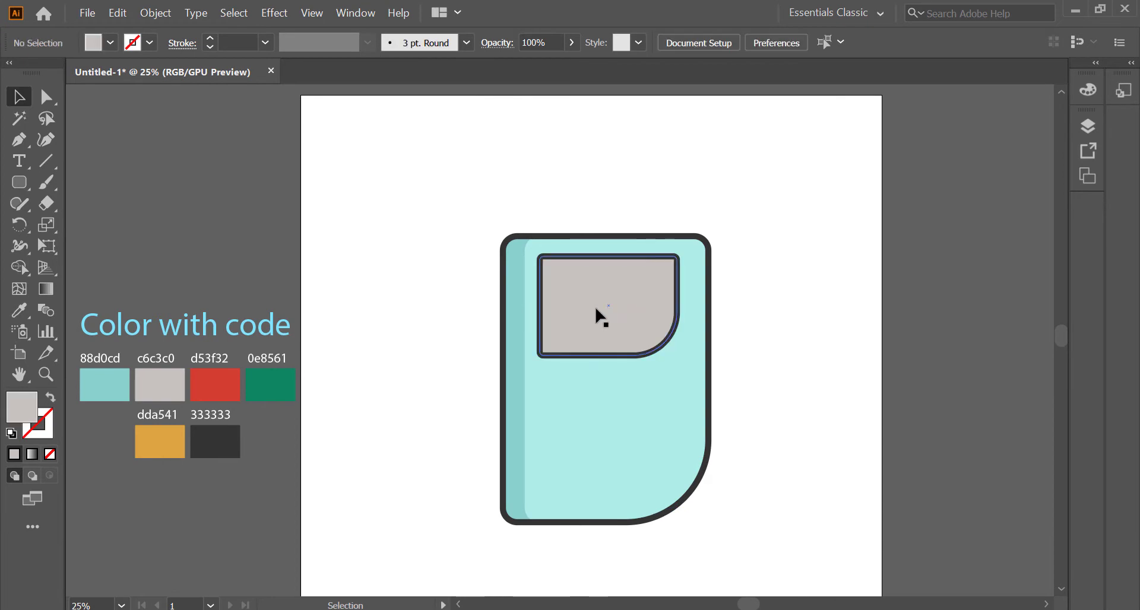
Copy the grey panel's fill shape and paste the copy in front of it.
left_click(599, 315)
left_click(121, 14)
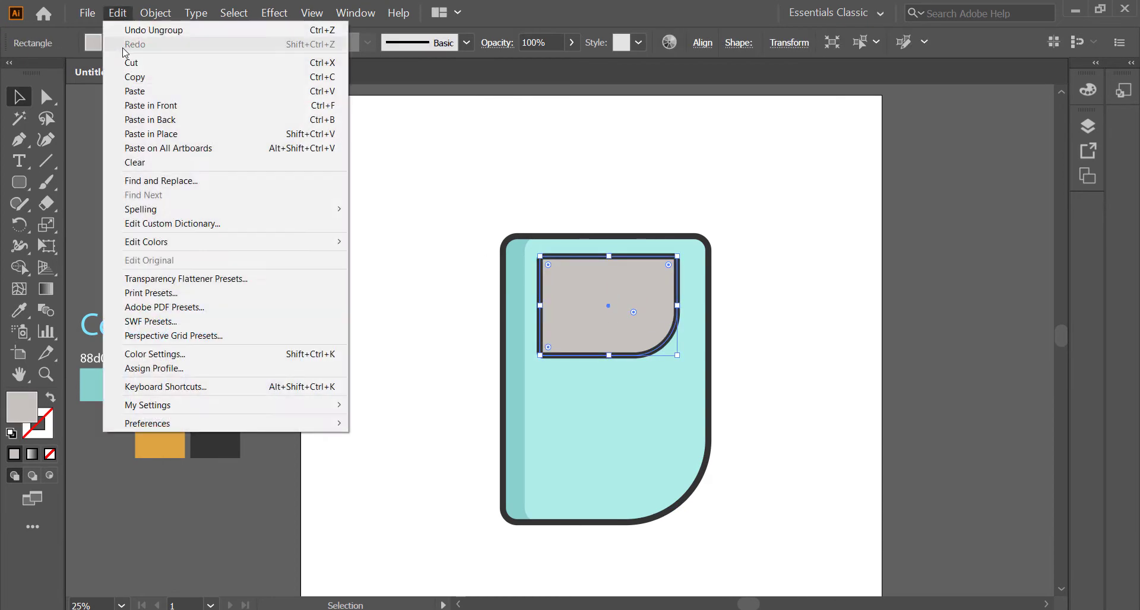
left_click(127, 76)
left_click(118, 14)
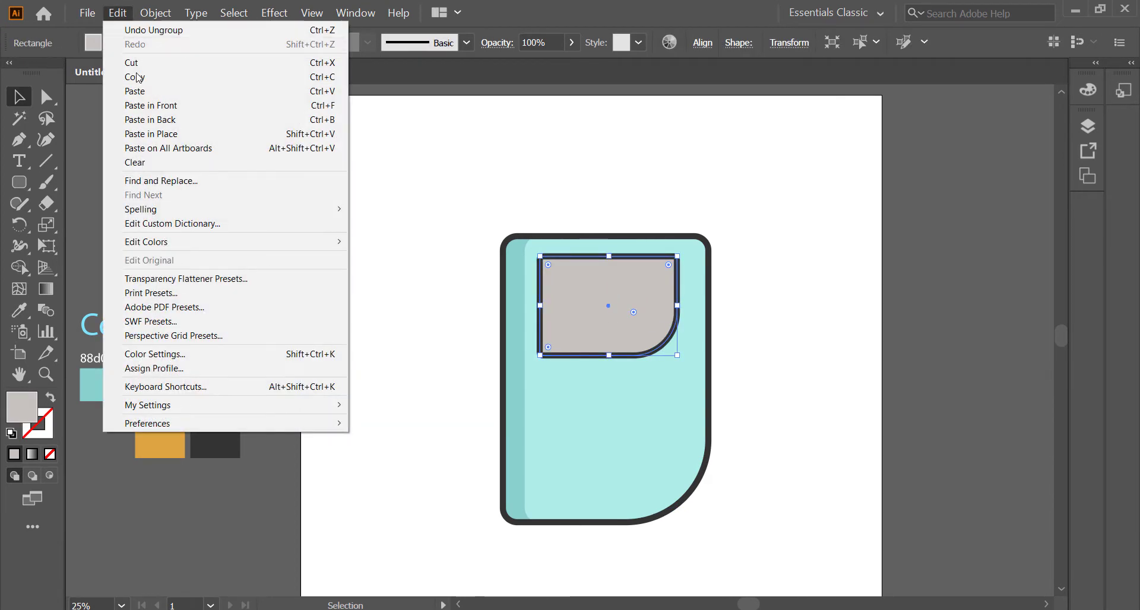
left_click(143, 101)
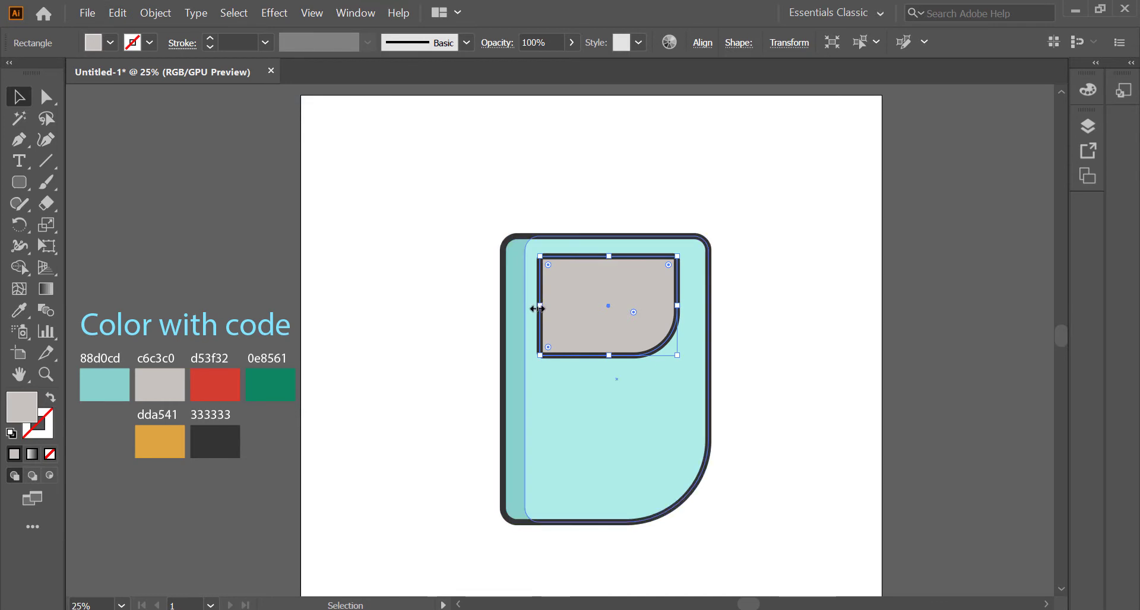
Narrow the pasted panel copy from its left edge to leave a shading strip, and recolour it light grey efefef.
left_click_drag(538, 308, 557, 310)
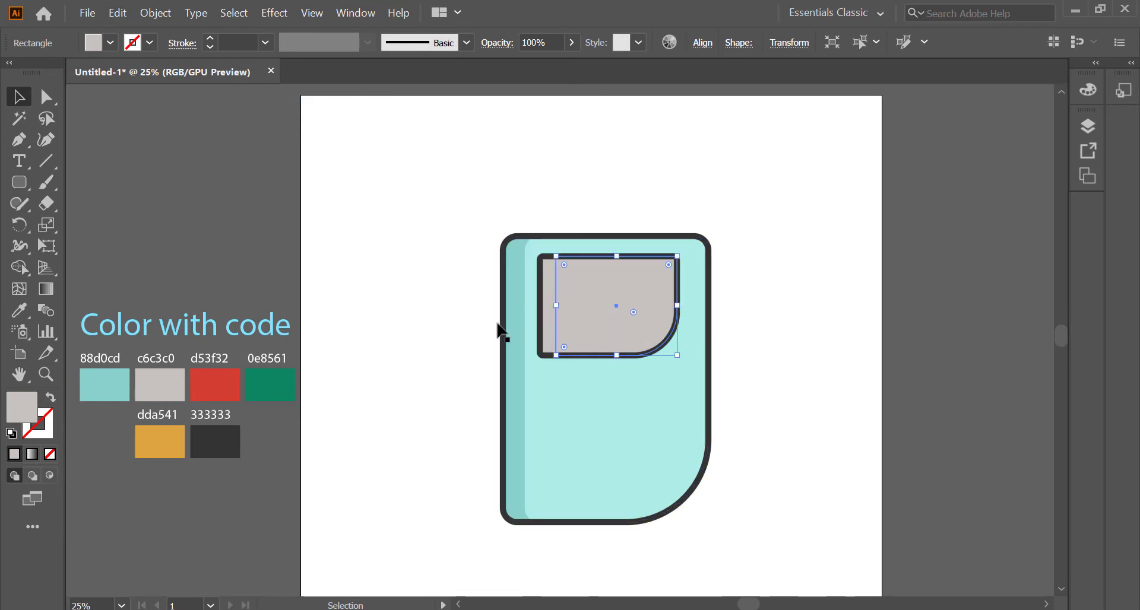
double_click(22, 407)
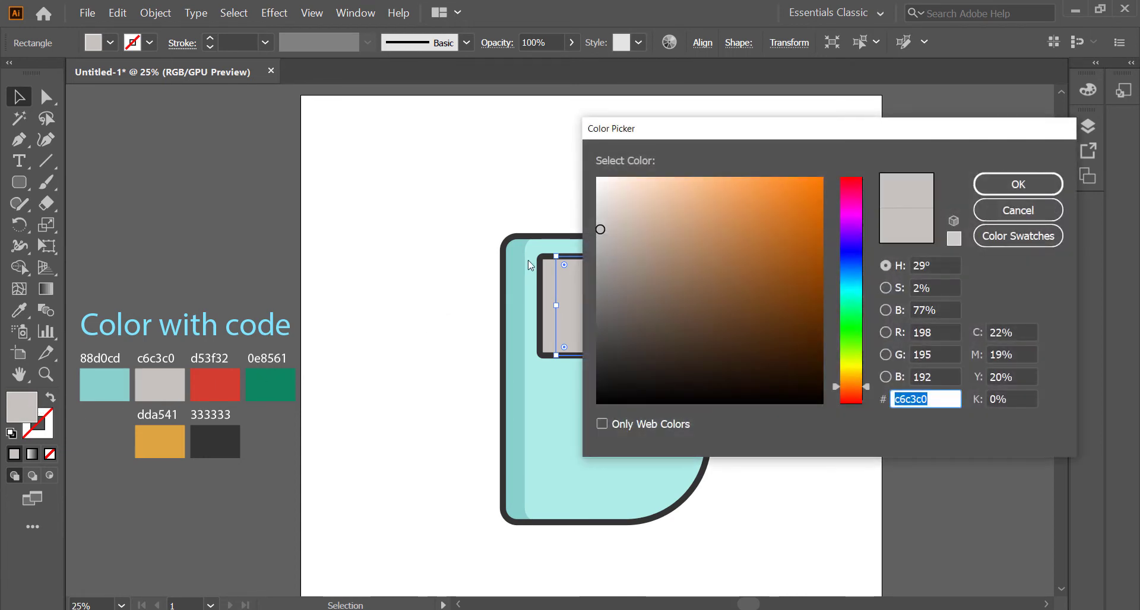
left_click_drag(605, 207, 597, 191)
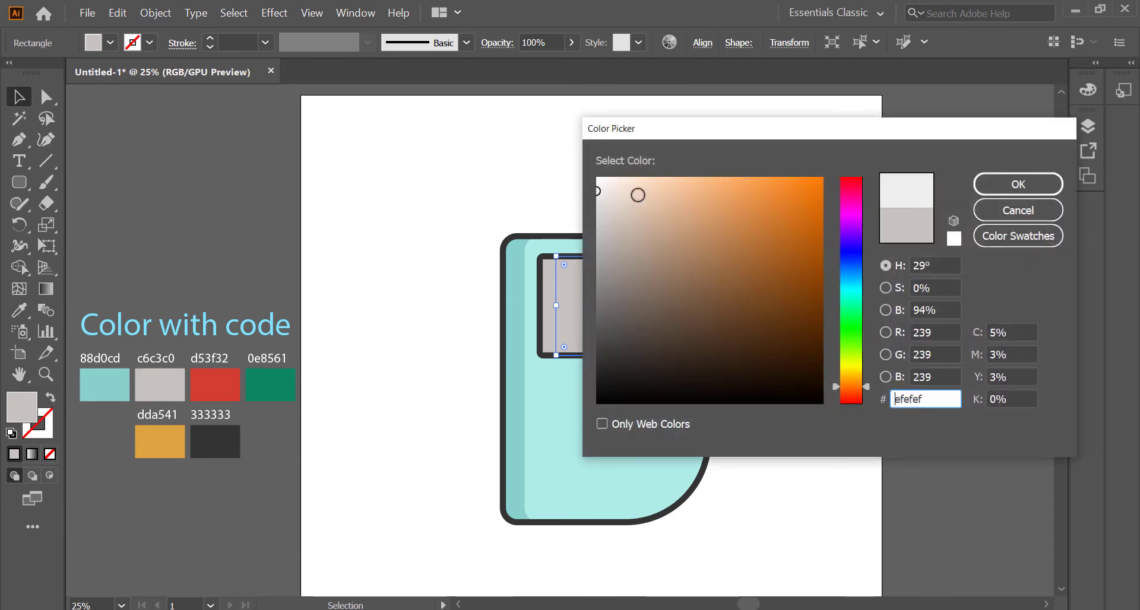
left_click(986, 186)
left_click(578, 183)
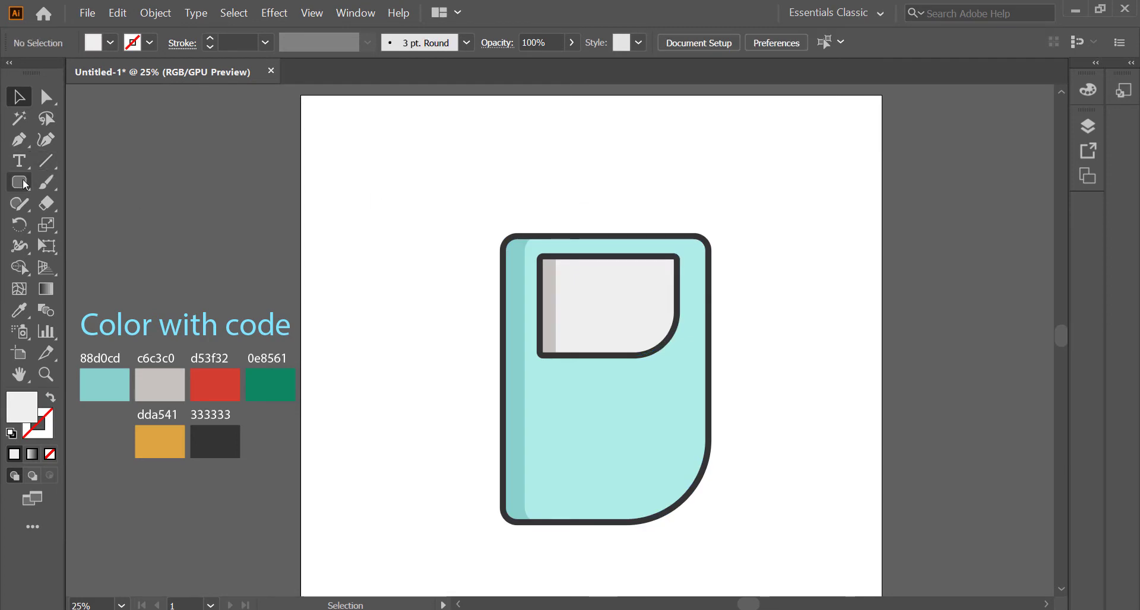
Draw a narrow upright rectangle on the lower-left part of the teal body and fill it with the palette red d53f32.
left_click_drag(25, 185, 92, 187)
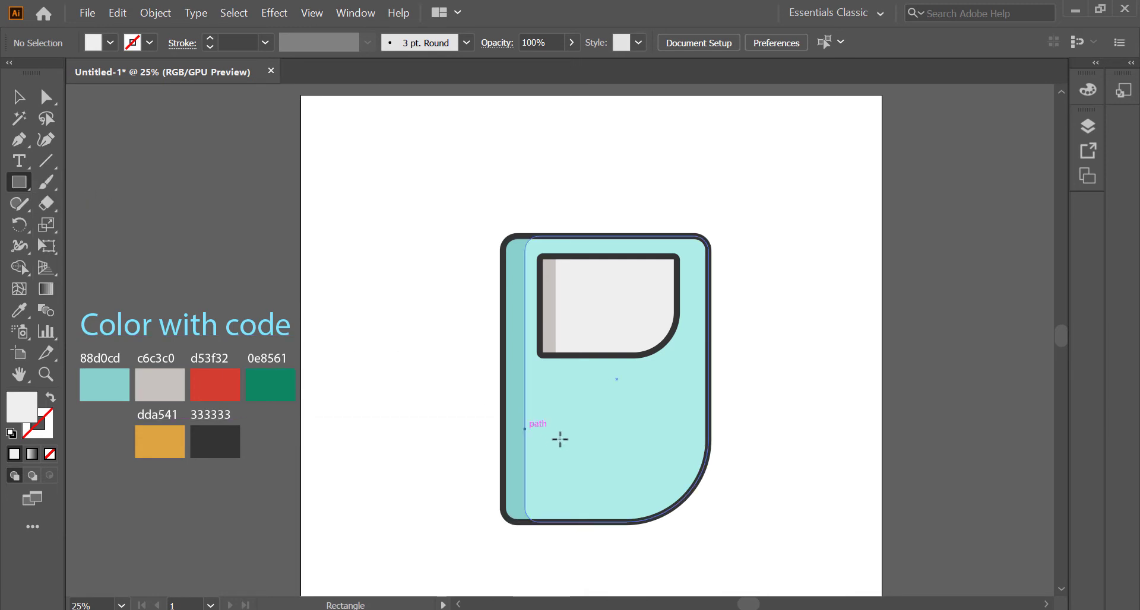
left_click_drag(562, 434, 581, 499)
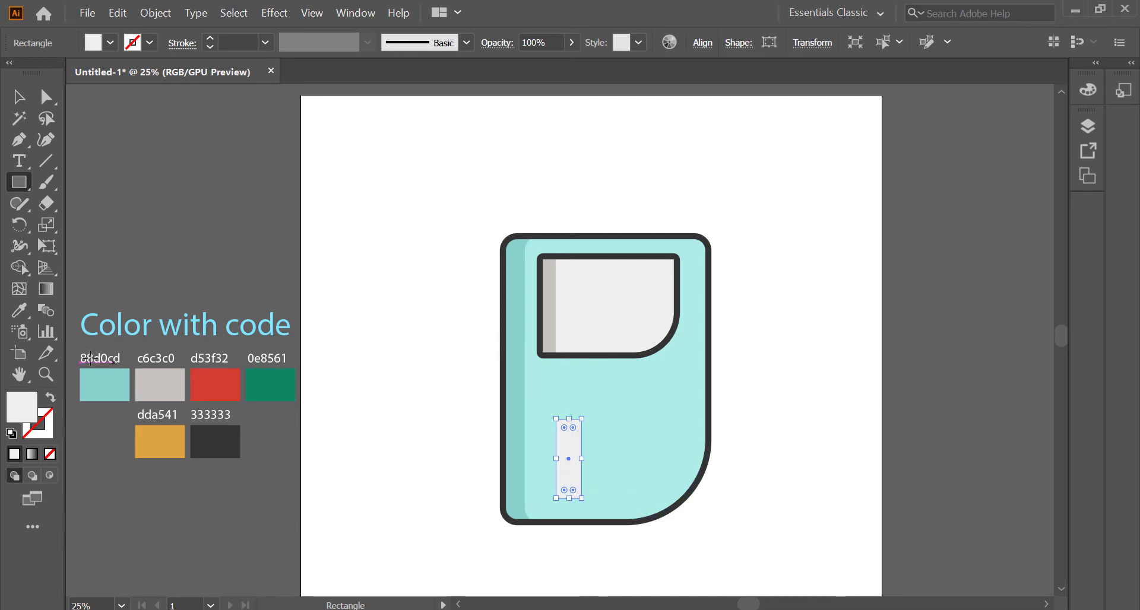
key("i")
left_click(193, 374)
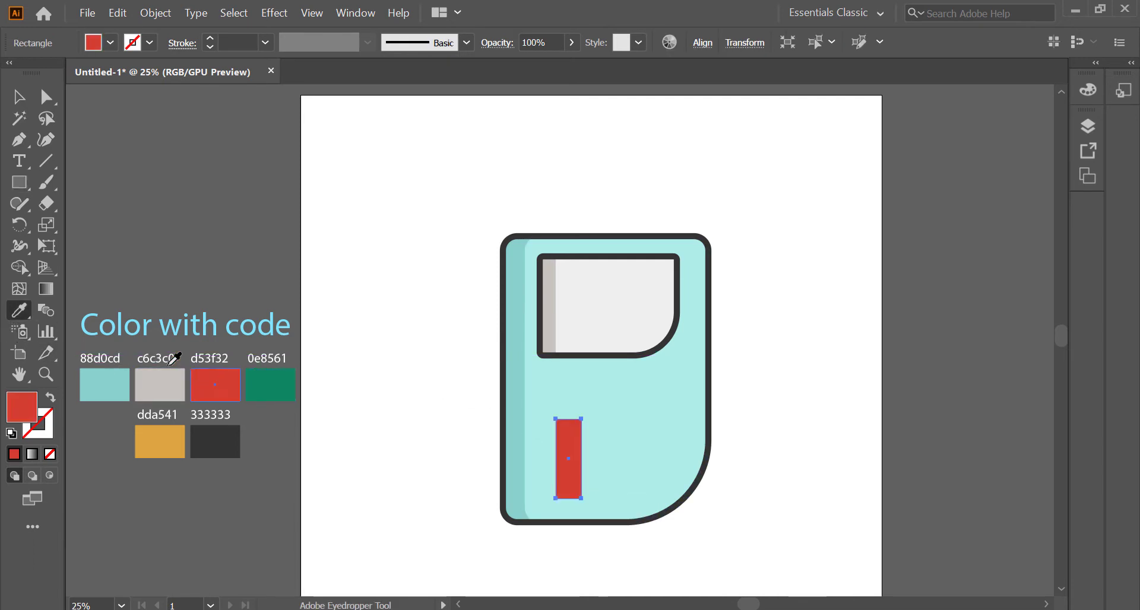
Copy the red rectangle, paste it in front, and rotate the copy 90° to form a cross.
left_click(18, 97)
left_click(116, 17)
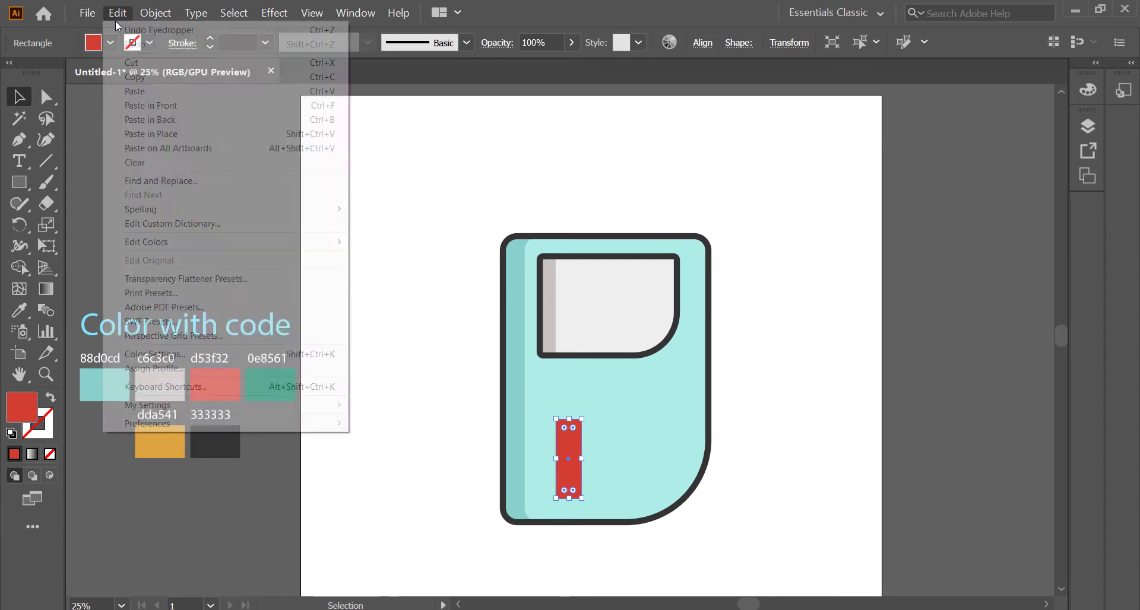
left_click(142, 77)
left_click(117, 13)
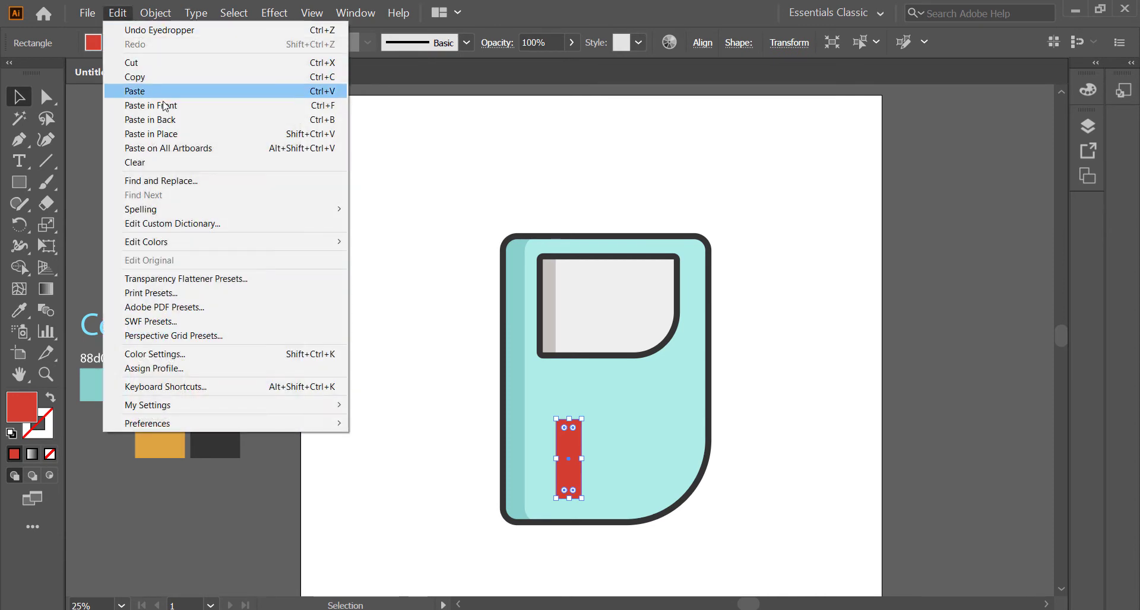
left_click(166, 105)
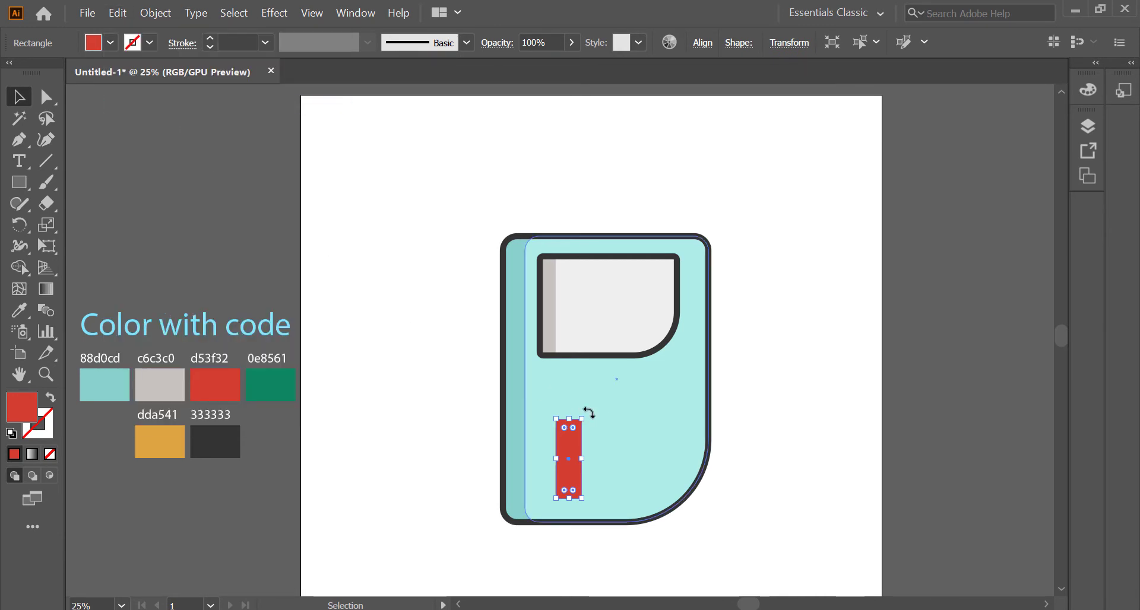
left_click_drag(589, 412, 628, 469)
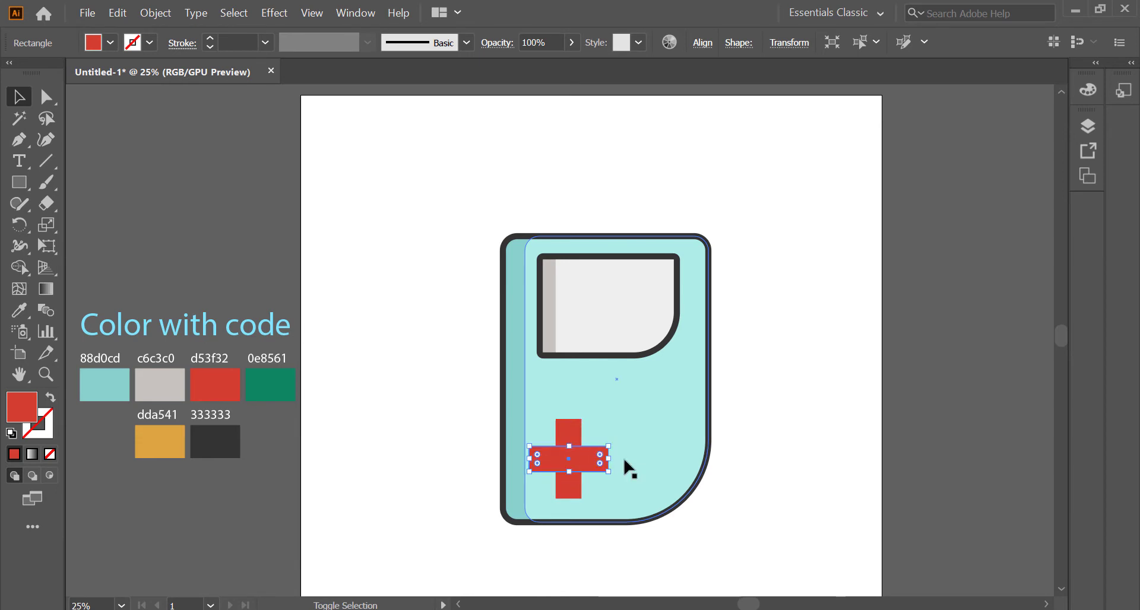
Unite the two crossed red rectangles into a single cross shape with Pathfinder.
left_click(567, 436, "shift")
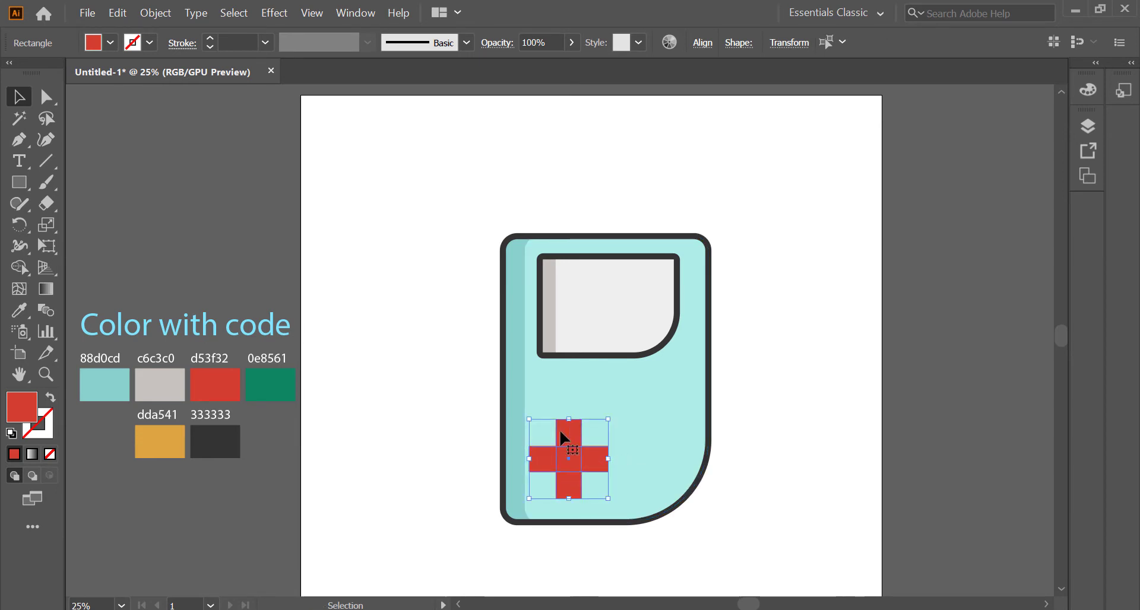
left_click(355, 13)
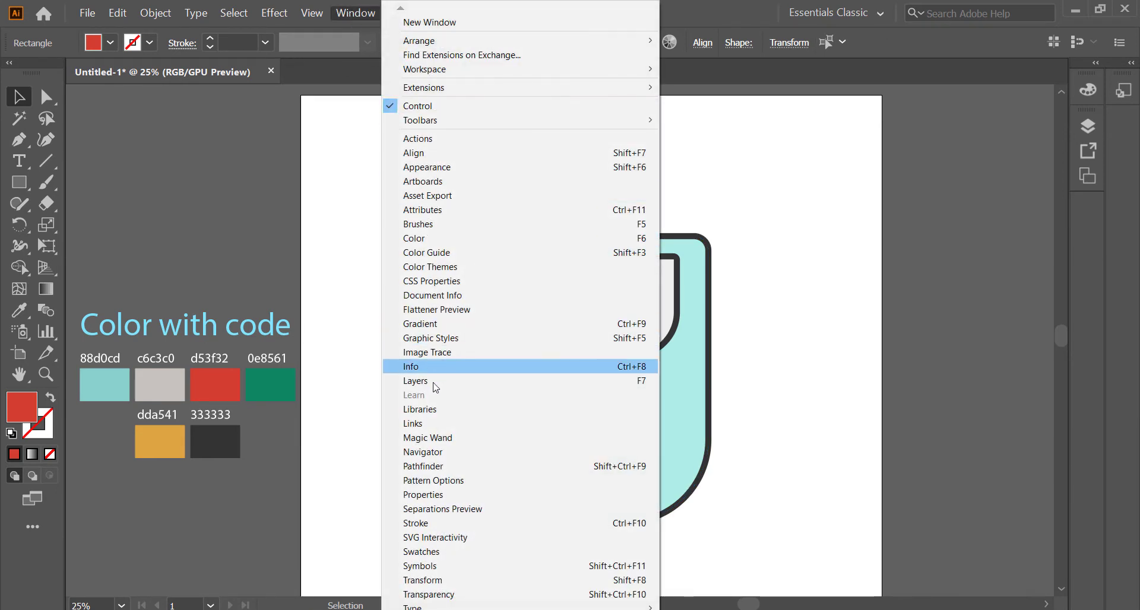
left_click(433, 466)
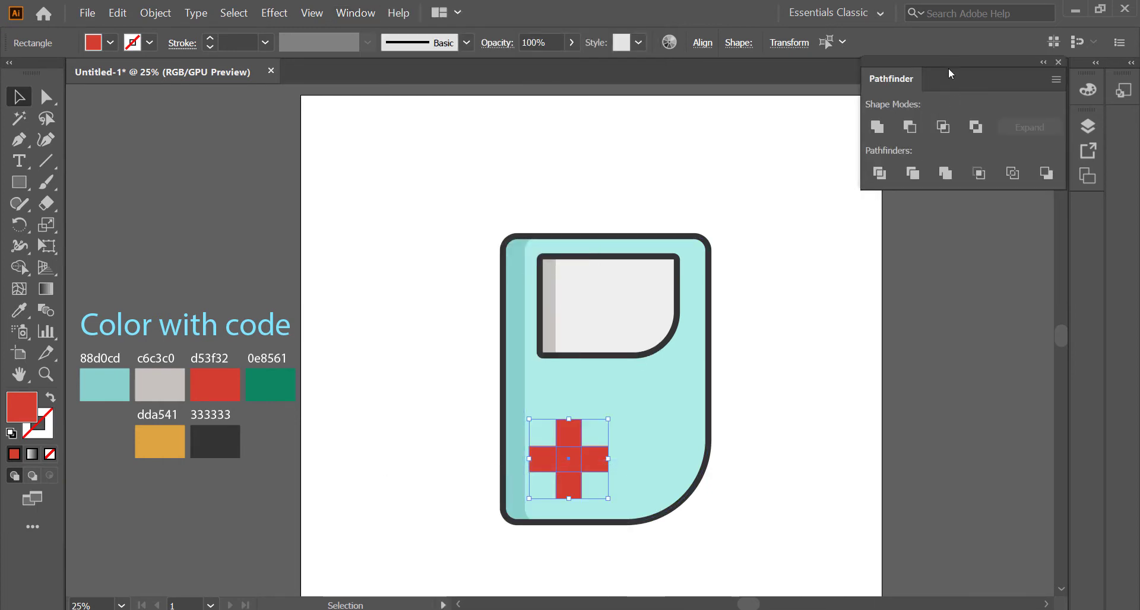
left_click_drag(953, 78, 946, 176)
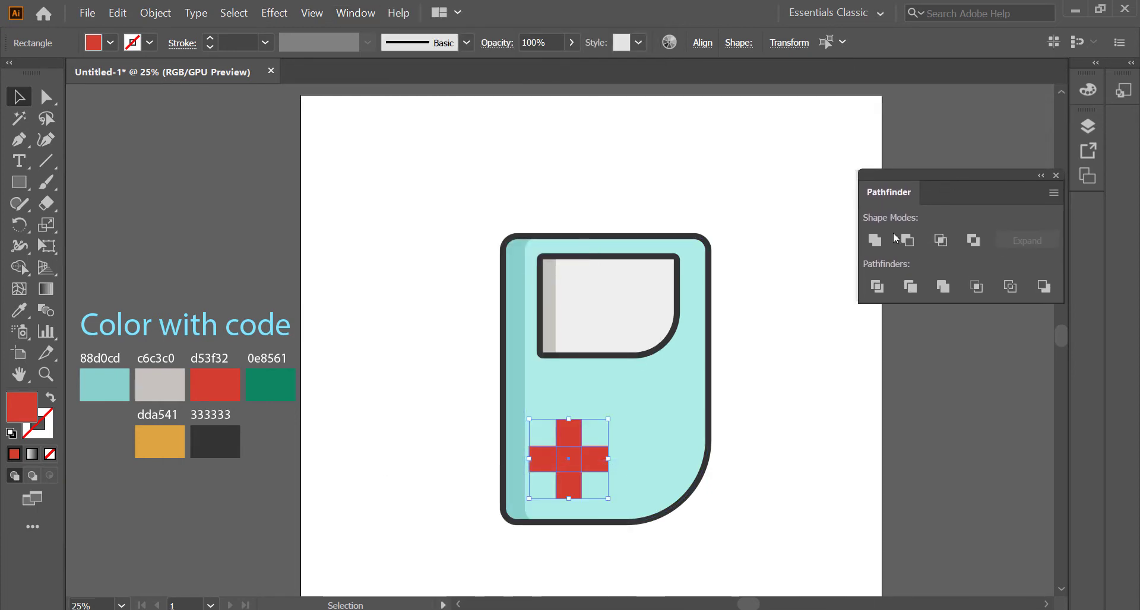
left_click(876, 244)
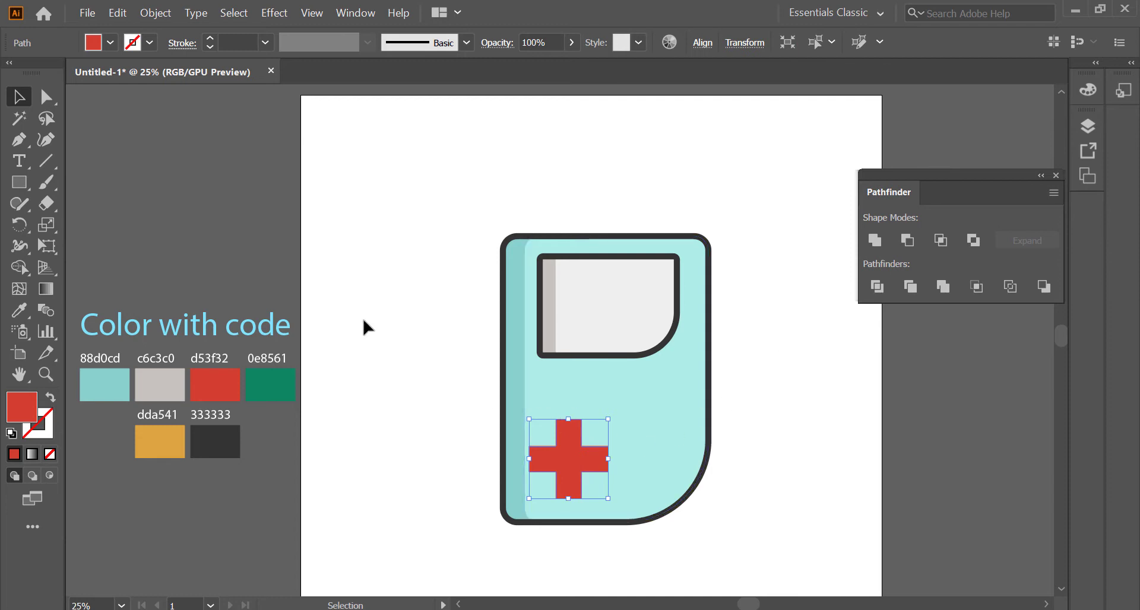
Add a dark 10 pt stroke around the red cross.
left_click(211, 38)
left_click(211, 39)
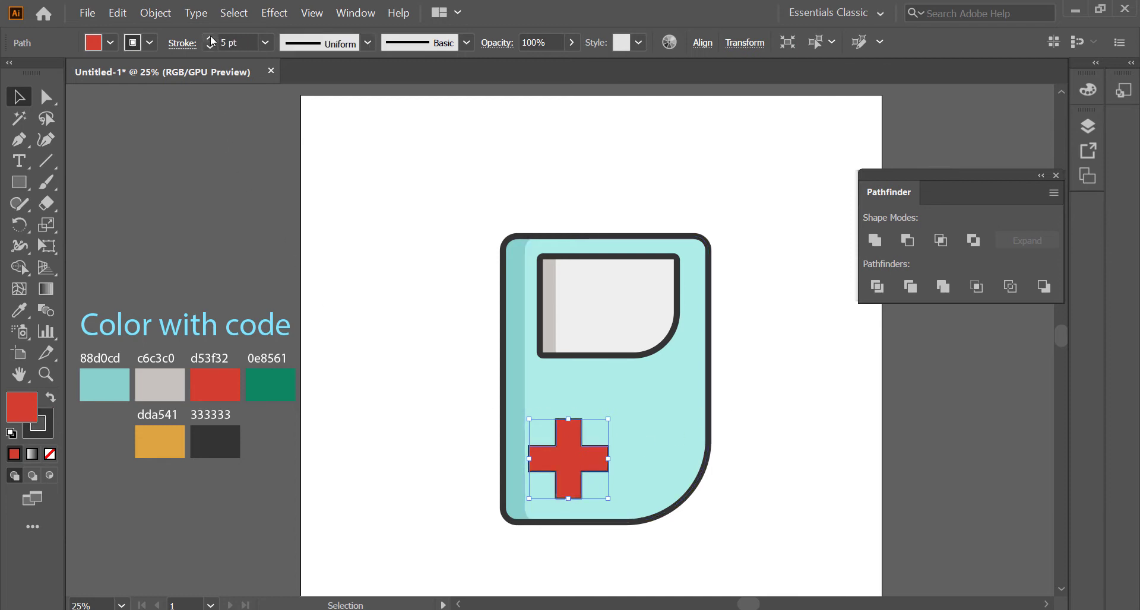
left_click(211, 39)
left_click(211, 39)
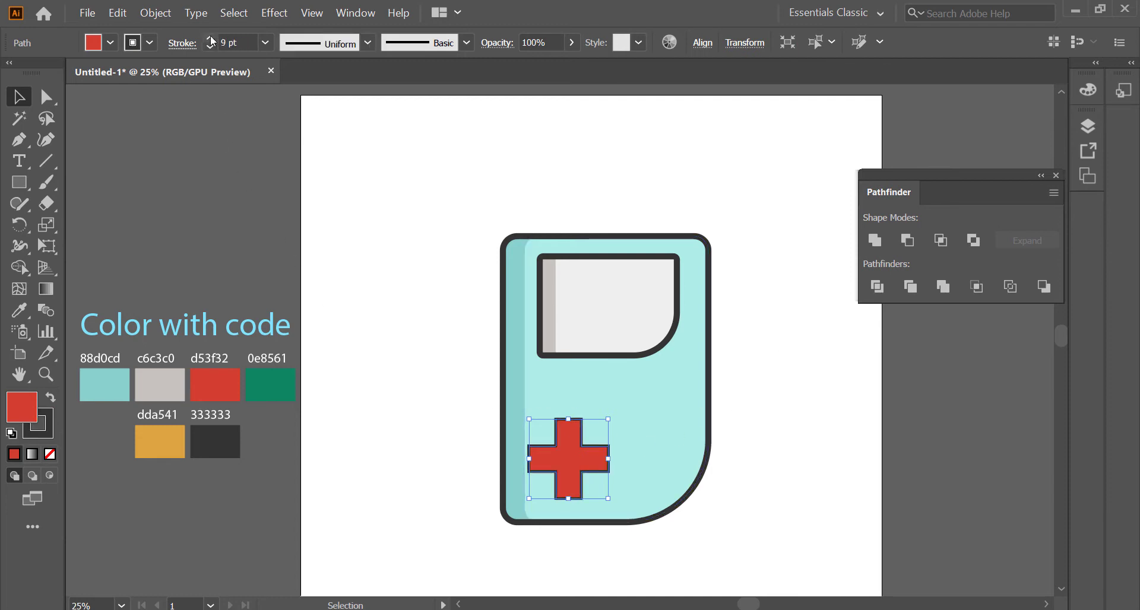
left_click(387, 273)
Expand the cross's fill and stroke into separate objects and ungroup them.
left_click(574, 458)
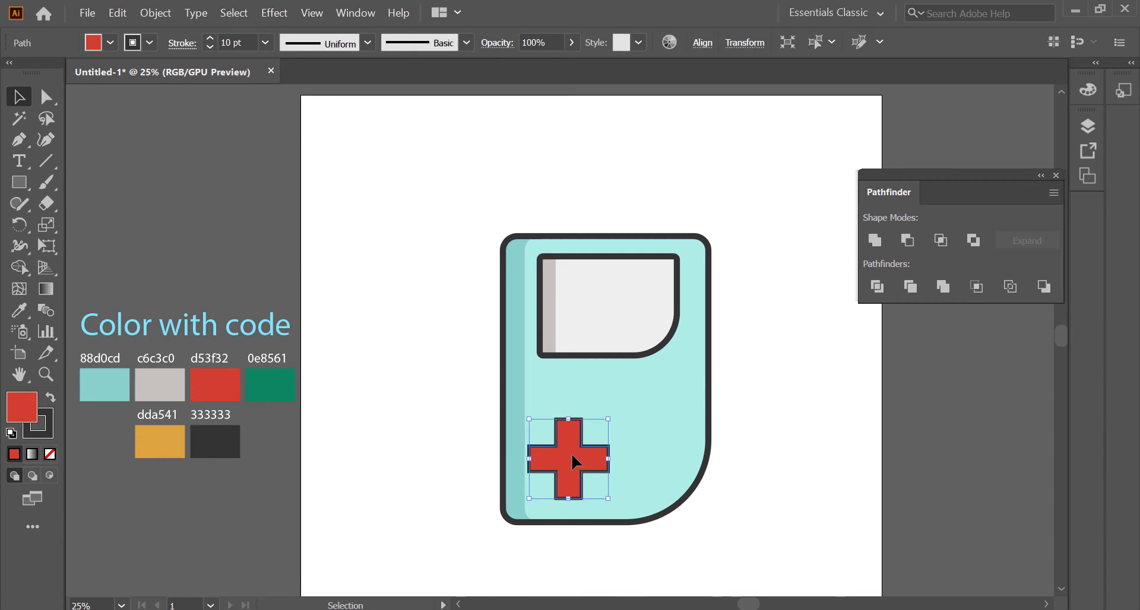
left_click(160, 13)
left_click(205, 171)
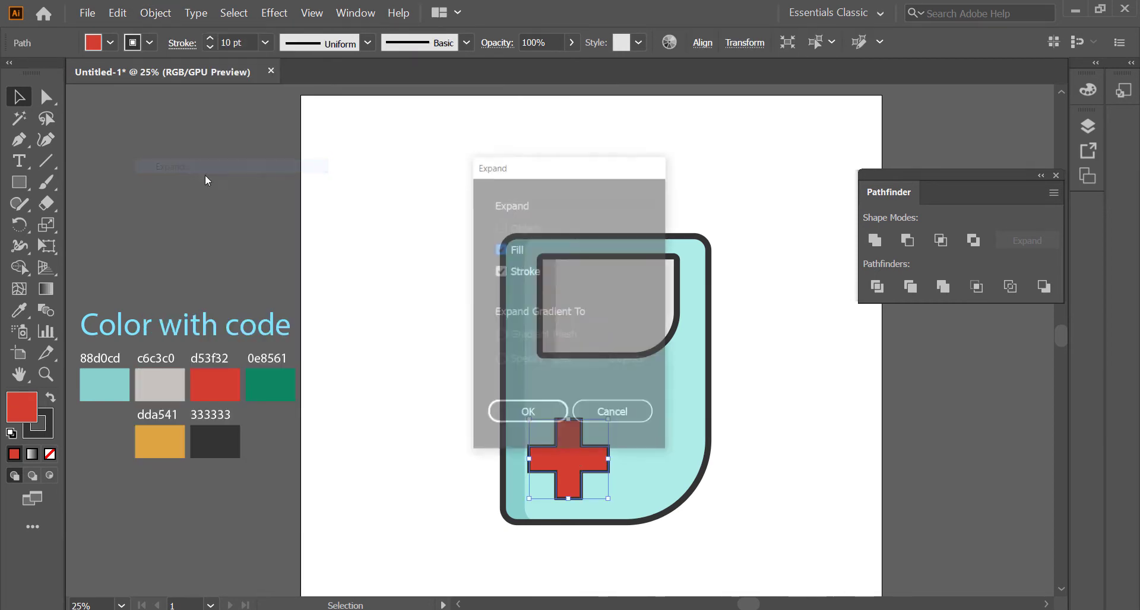
left_click(526, 412)
right_click(570, 442)
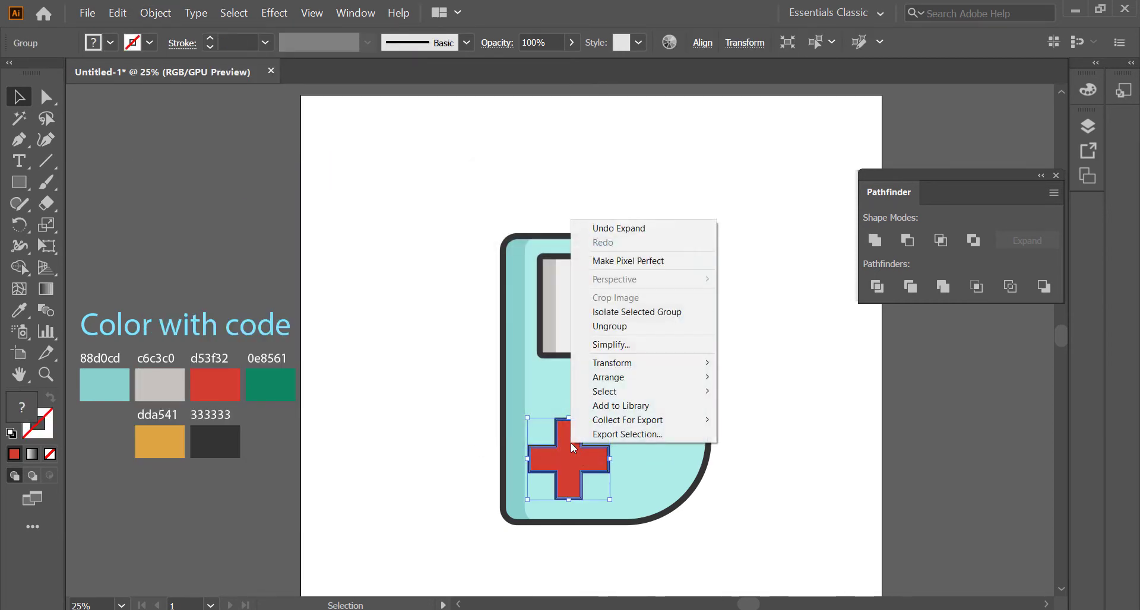
left_click(610, 326)
Copy the cross's red fill shape and paste the copy in front of it.
left_click(547, 438)
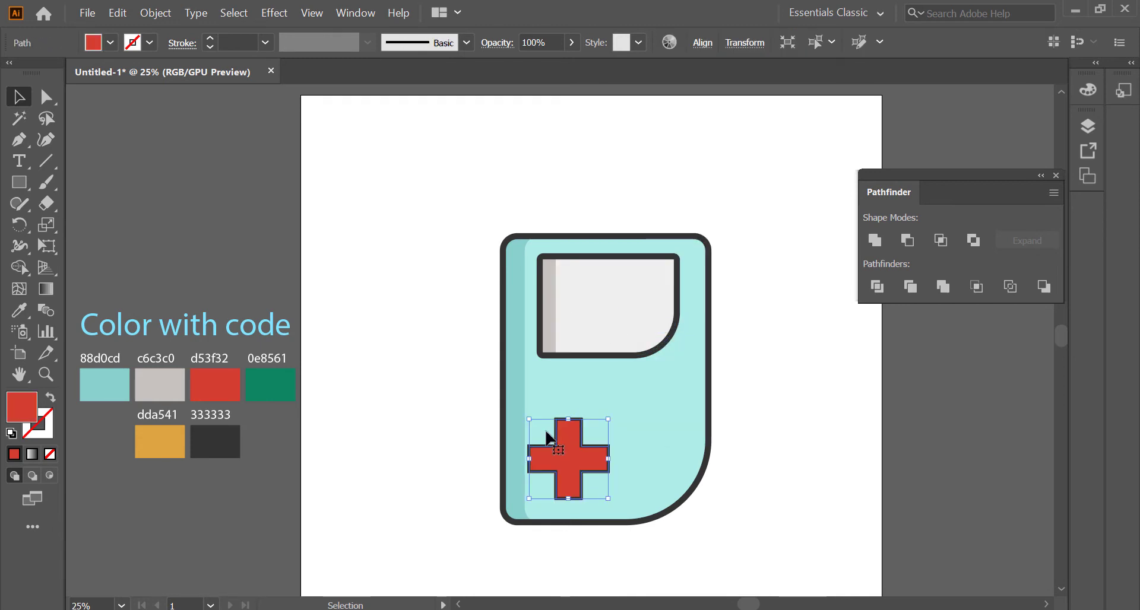
left_click(118, 13)
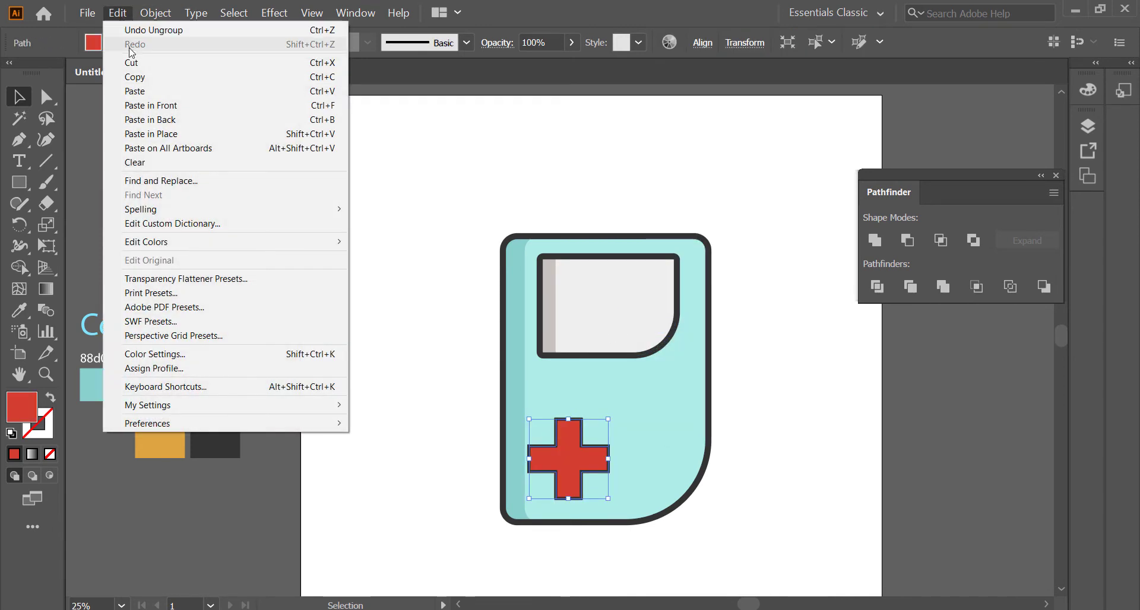
left_click(135, 76)
left_click(118, 13)
left_click(151, 105)
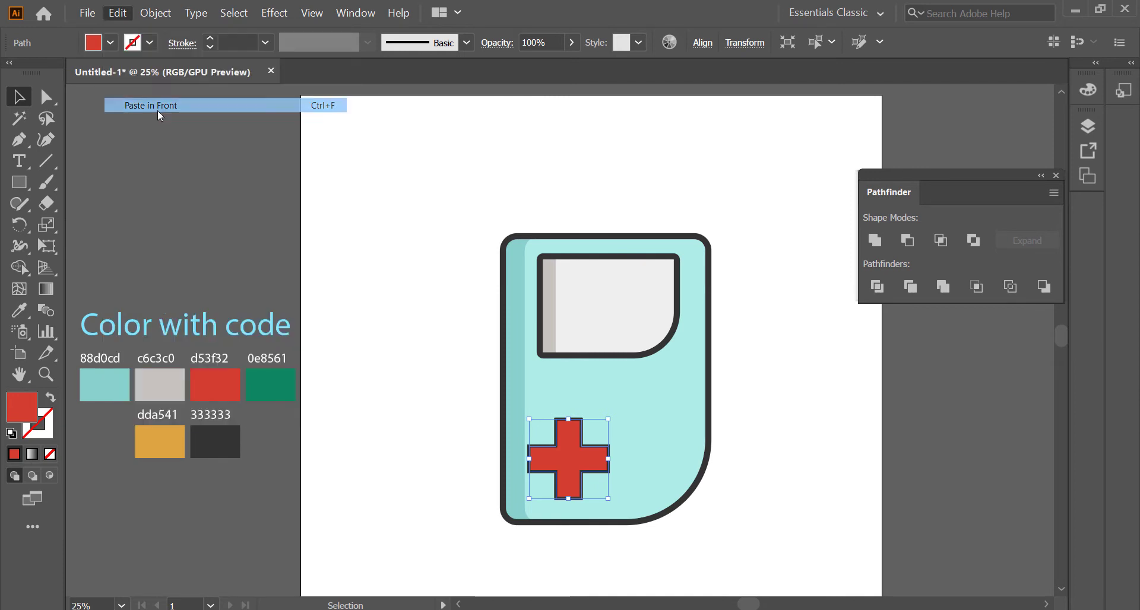
Narrow the pasted cross copy slightly from its left side and recolour it lighter red e5625c.
left_click_drag(525, 462, 537, 462)
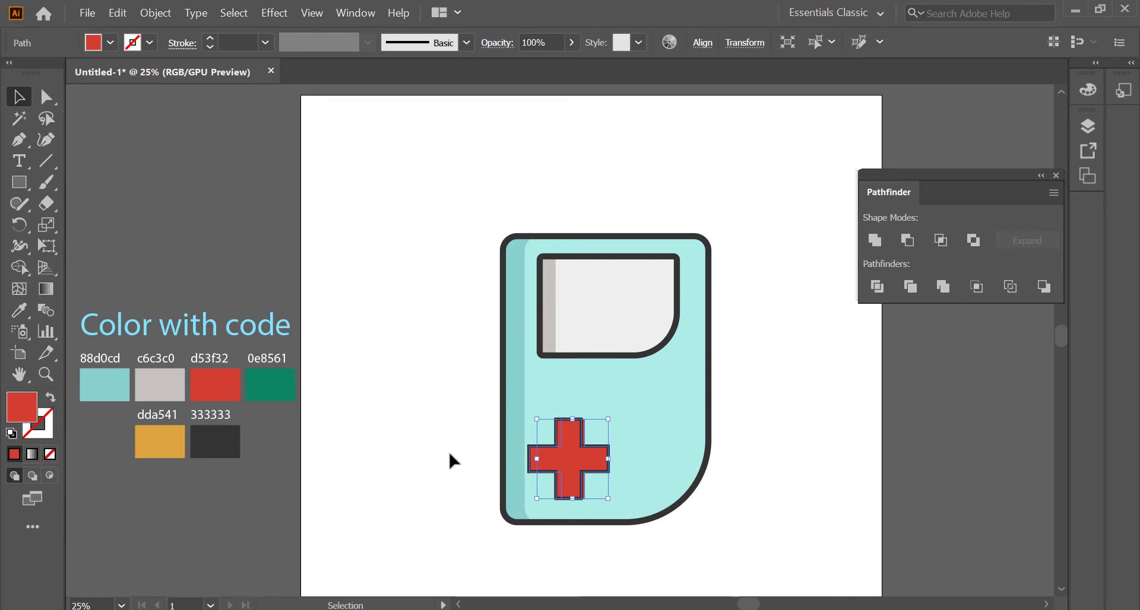
double_click(30, 406)
mouse_move(640, 213)
left_mouse_down()
mouse_move(657, 197)
mouse_move(732, 200)
left_mouse_up()
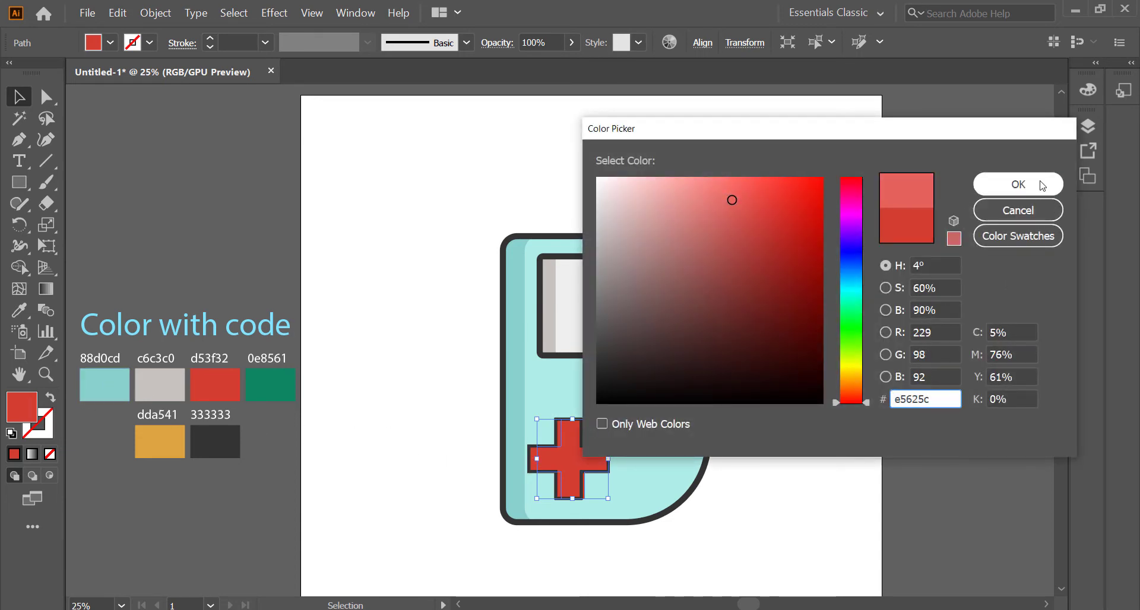
left_click(1018, 184)
left_click(458, 273)
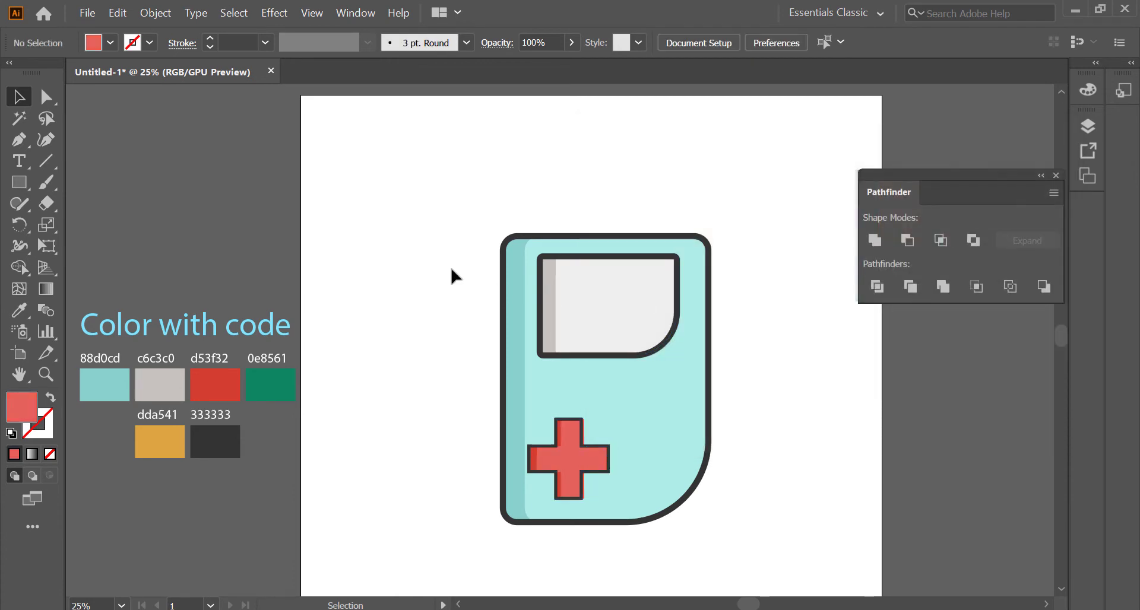
Draw two small light-red circles, one above the other, on the body to the right of the cross.
left_click_drag(22, 191, 81, 223)
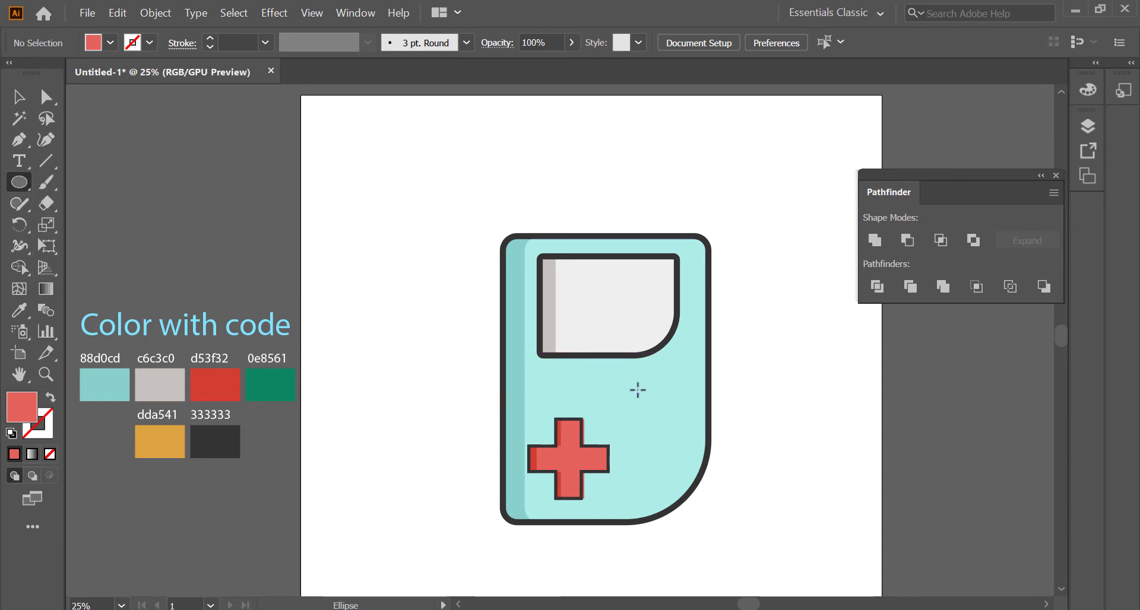
left_click_drag(652, 396, 671, 415)
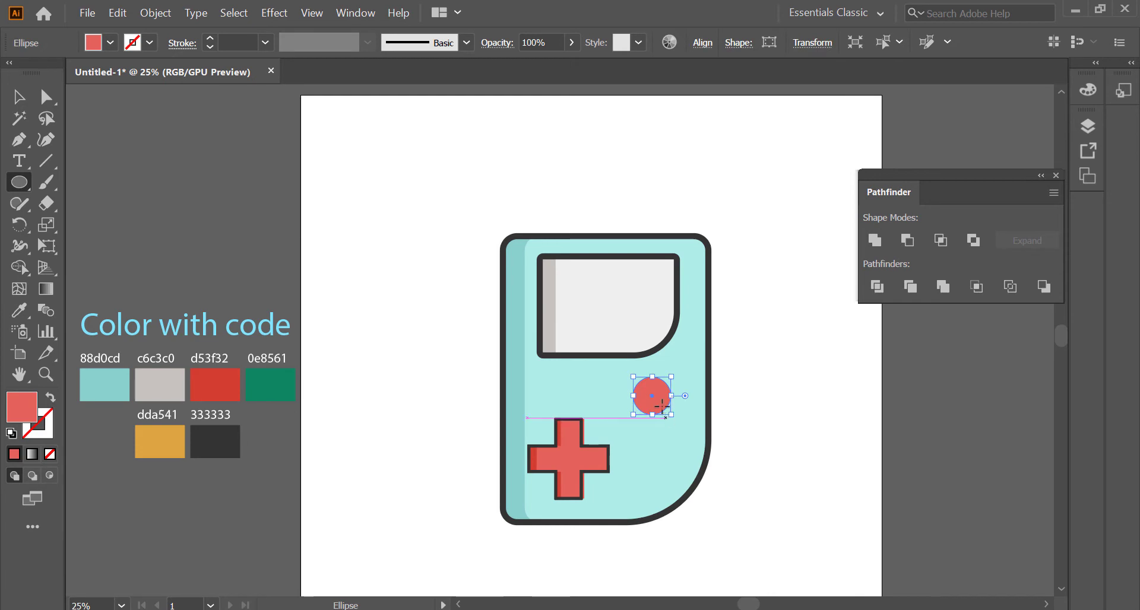
left_click_drag(649, 465, 667, 470)
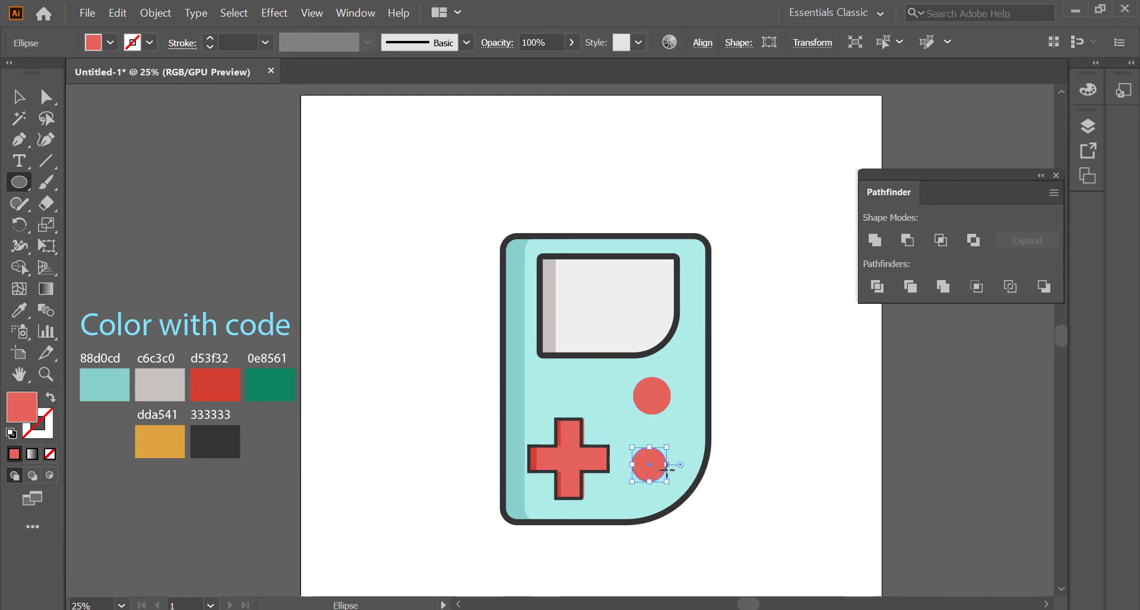
Add a dark 10 pt stroke around both red circles.
left_click(19, 96)
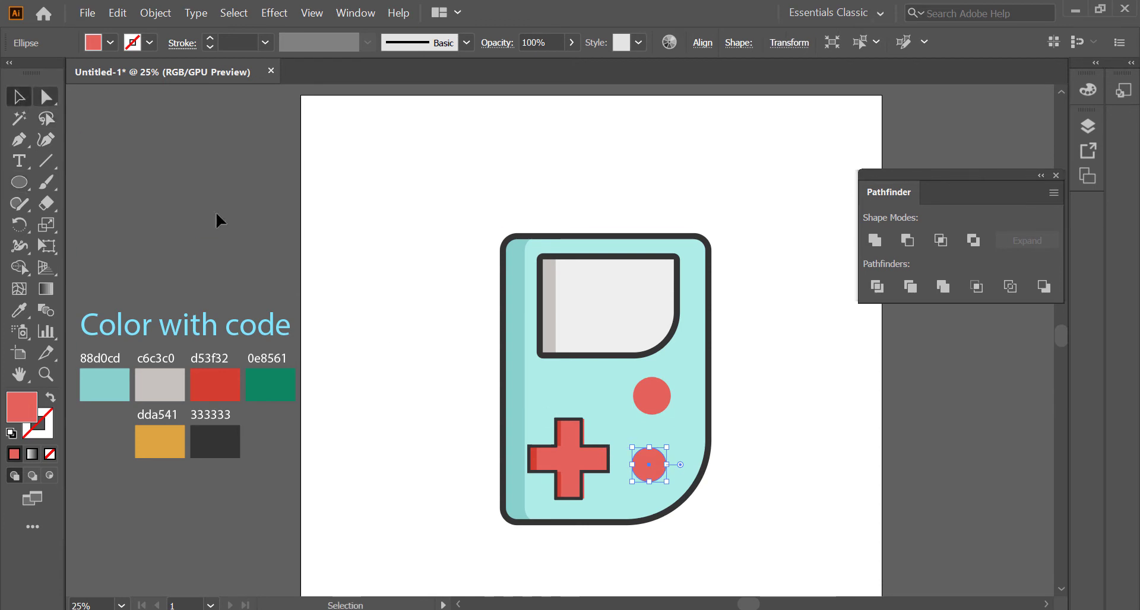
left_click(661, 408, "shift")
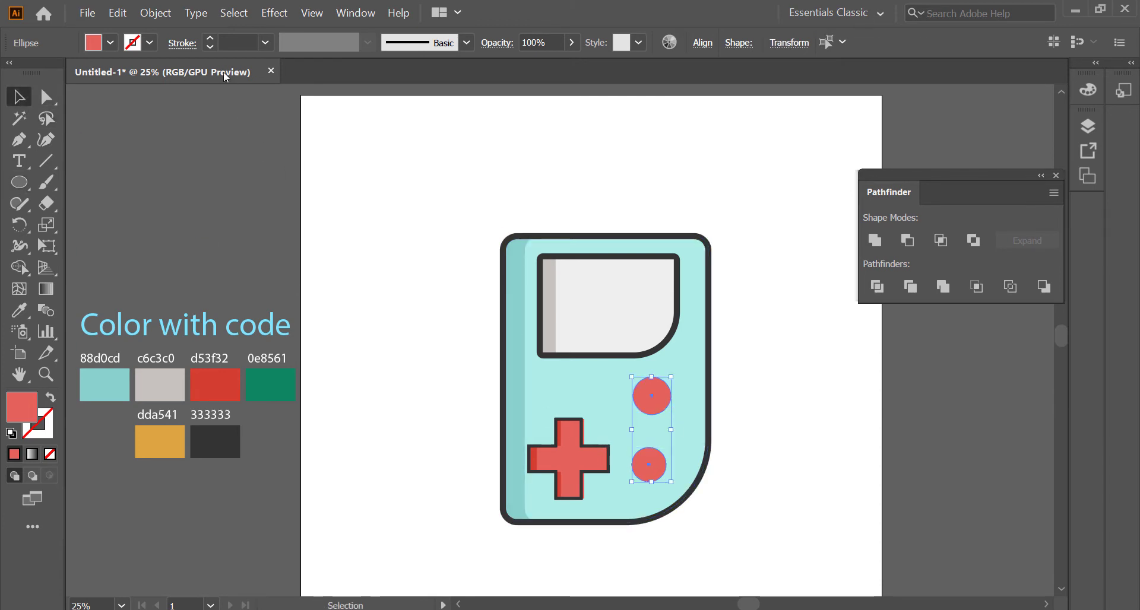
left_click(215, 40)
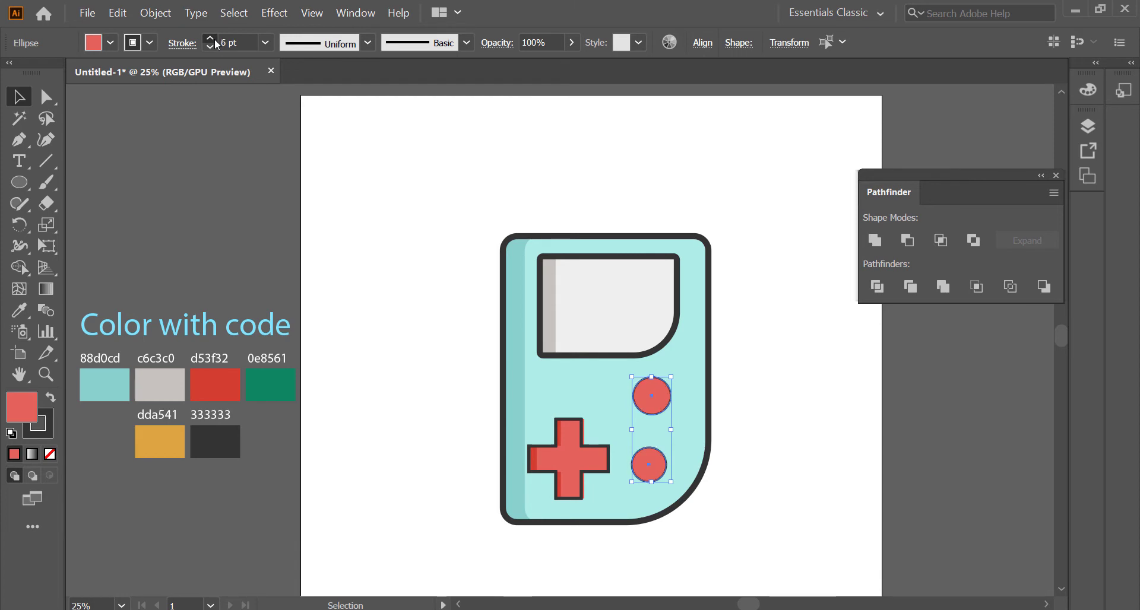
Expand the fill and stroke of both circles into separate shapes.
left_click(164, 13)
left_click(174, 166)
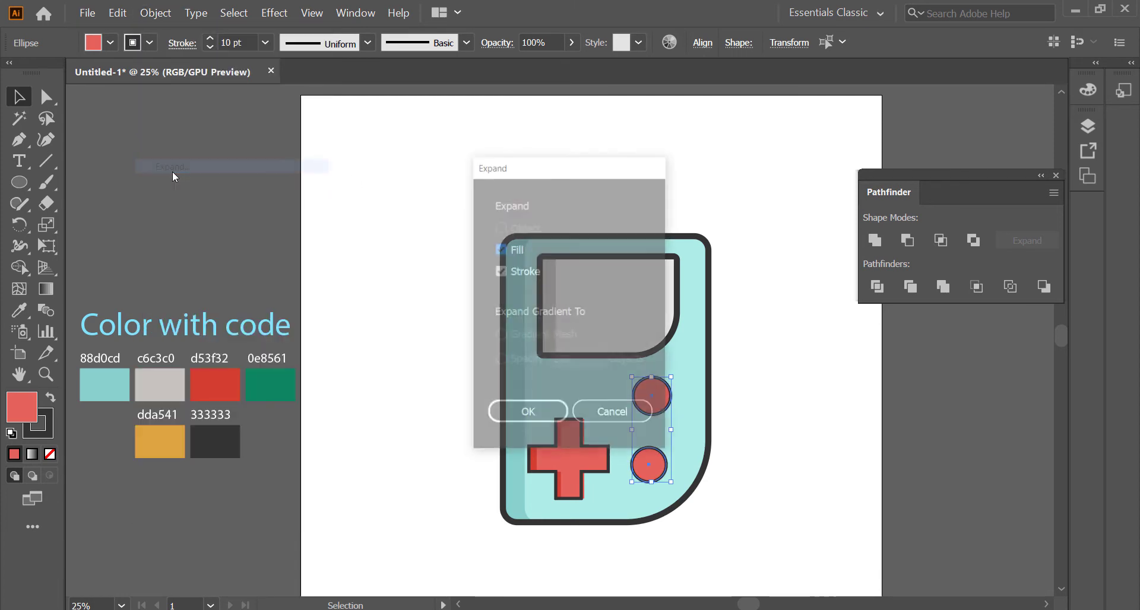
left_click(516, 410)
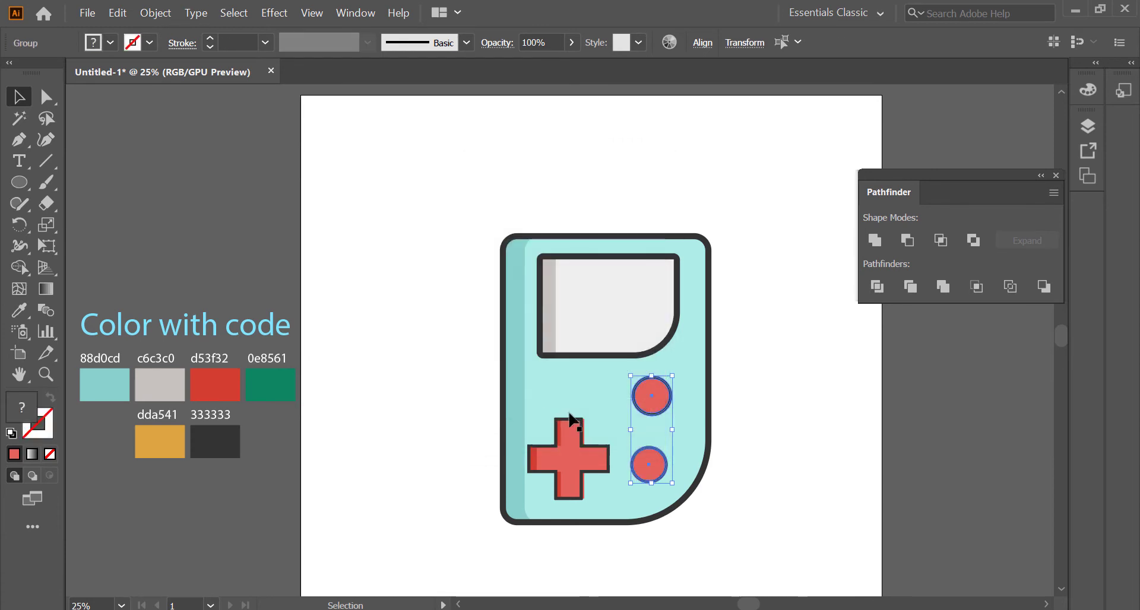
Ungroup the expanded circles and recolour the upper button's fill with the palette green 0e8561.
right_click(654, 410)
left_click(696, 307)
left_click(653, 397)
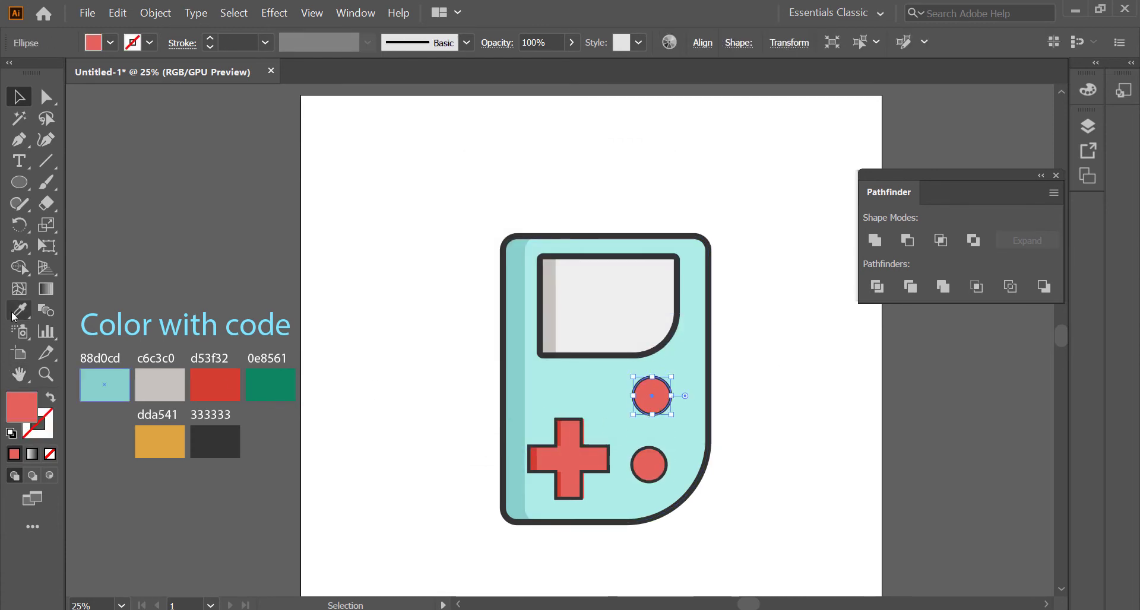
left_click(14, 313)
left_click(252, 372)
left_click(19, 96)
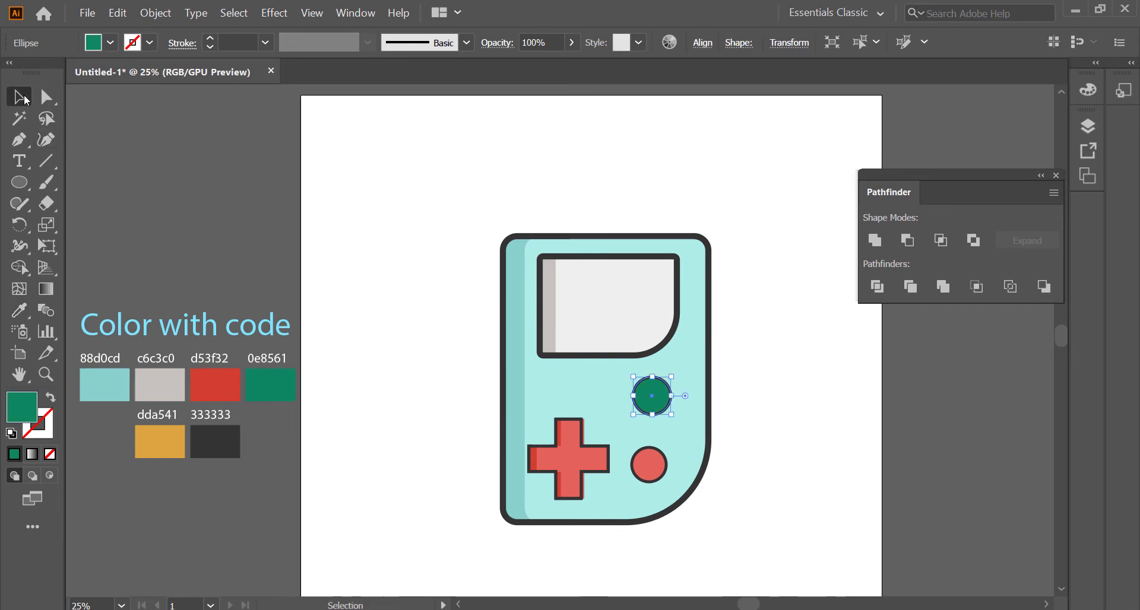
Recolour the lower round button's fill with the palette amber dda541.
left_click(648, 465)
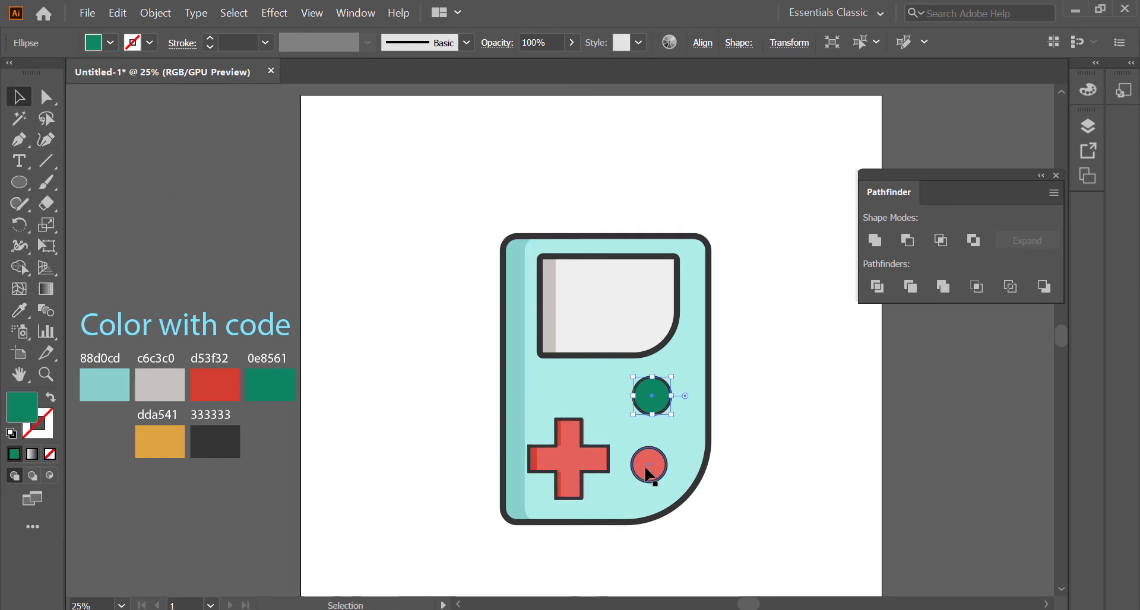
left_click(18, 315)
left_click(170, 442)
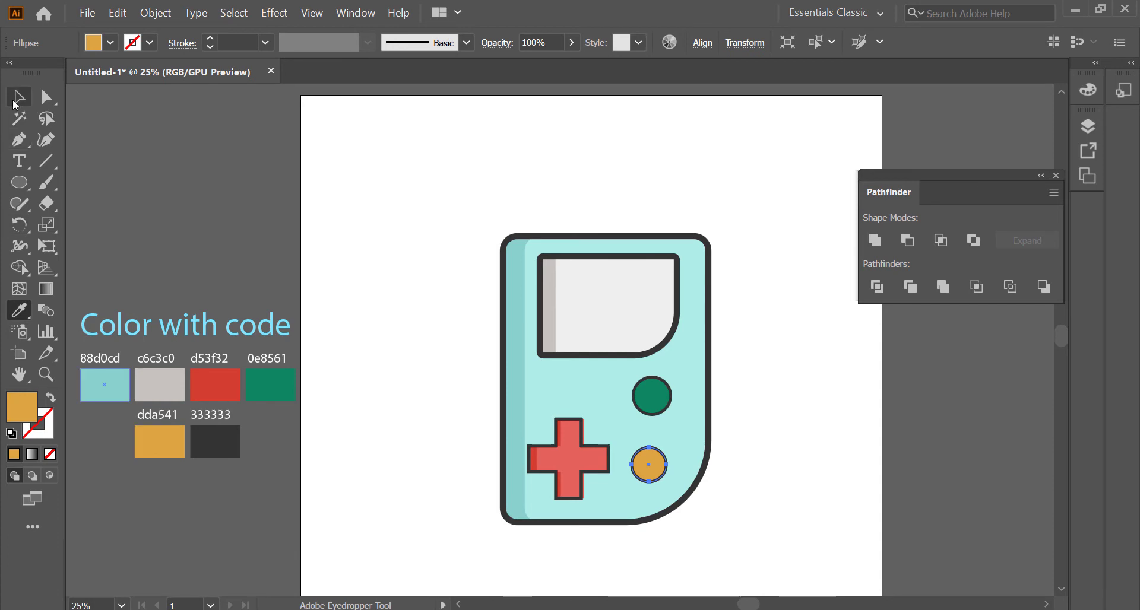
left_click(18, 96)
left_click(387, 304)
Copy the green button's fill and paste the duplicate directly in front of it.
left_click(652, 407)
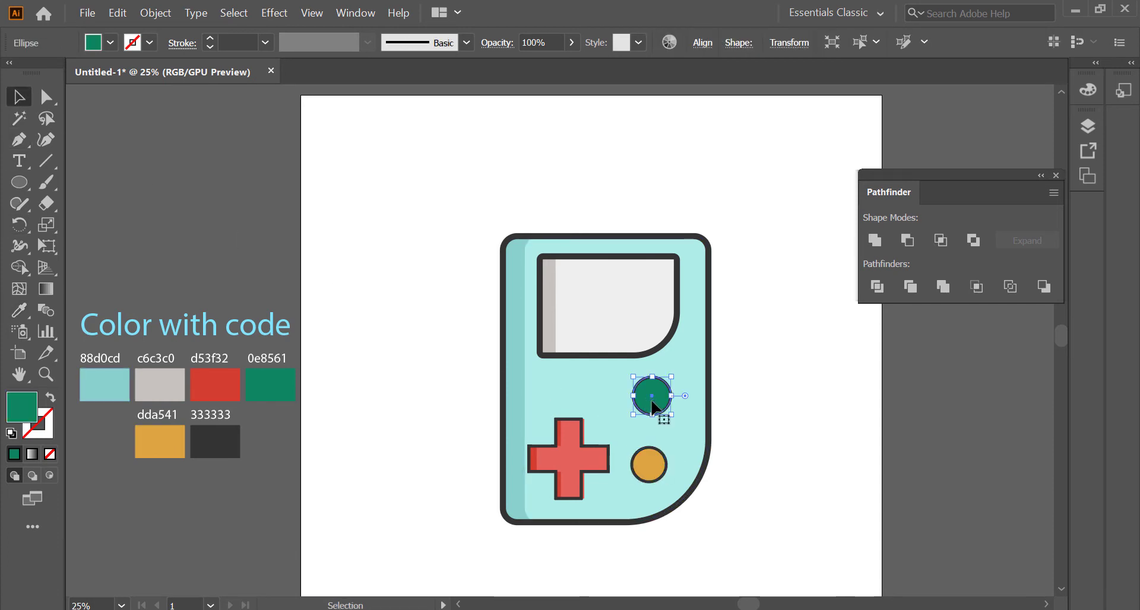
left_click(118, 13)
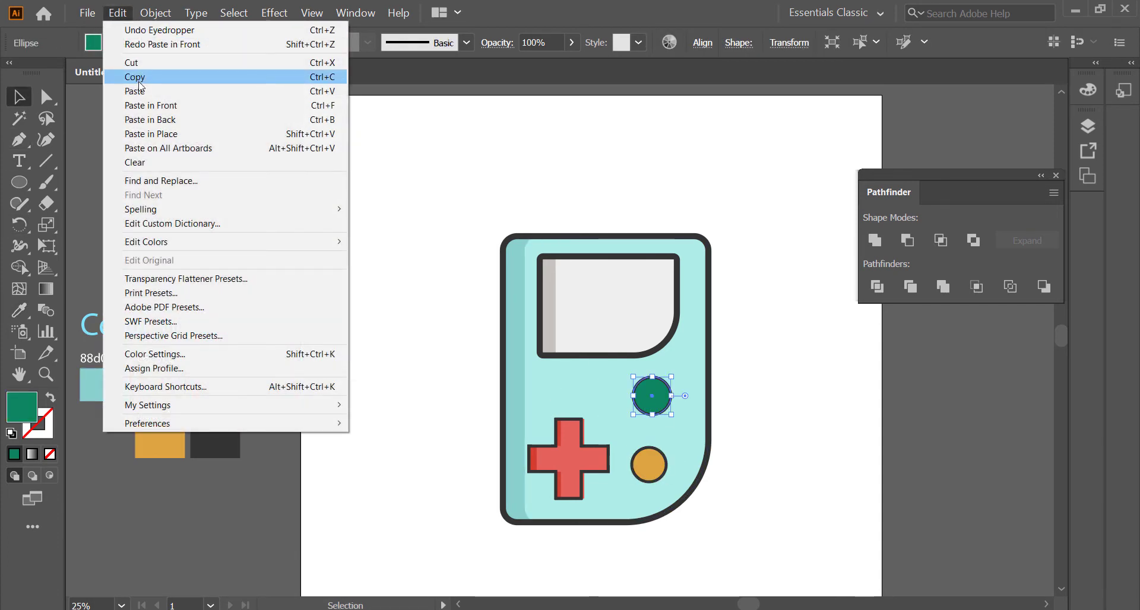
left_click(139, 77)
left_click(120, 14)
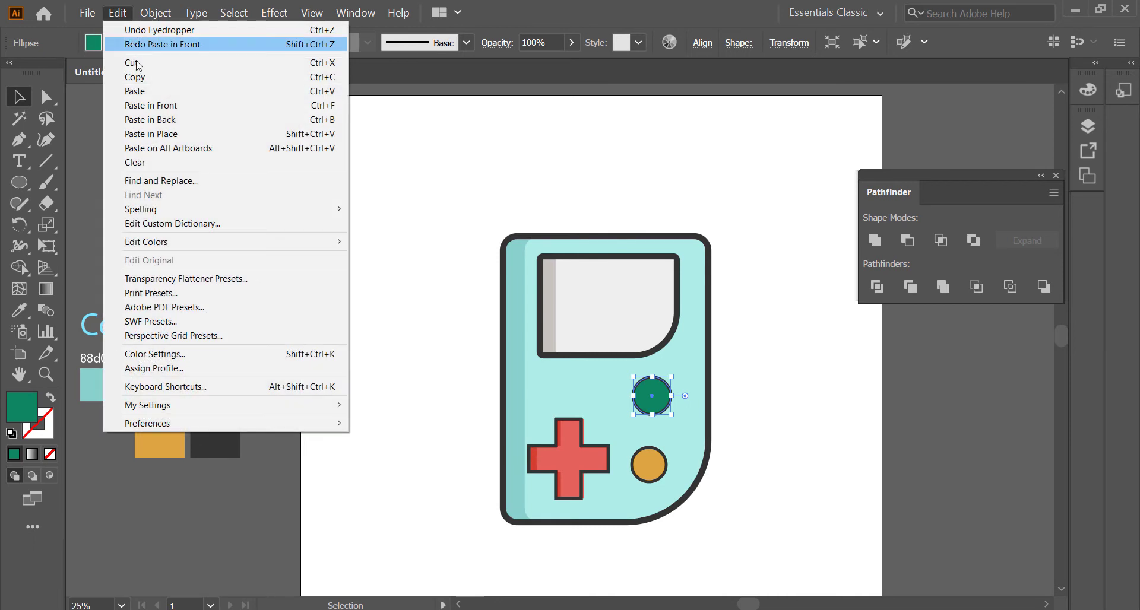
left_click(164, 106)
left_click(351, 285)
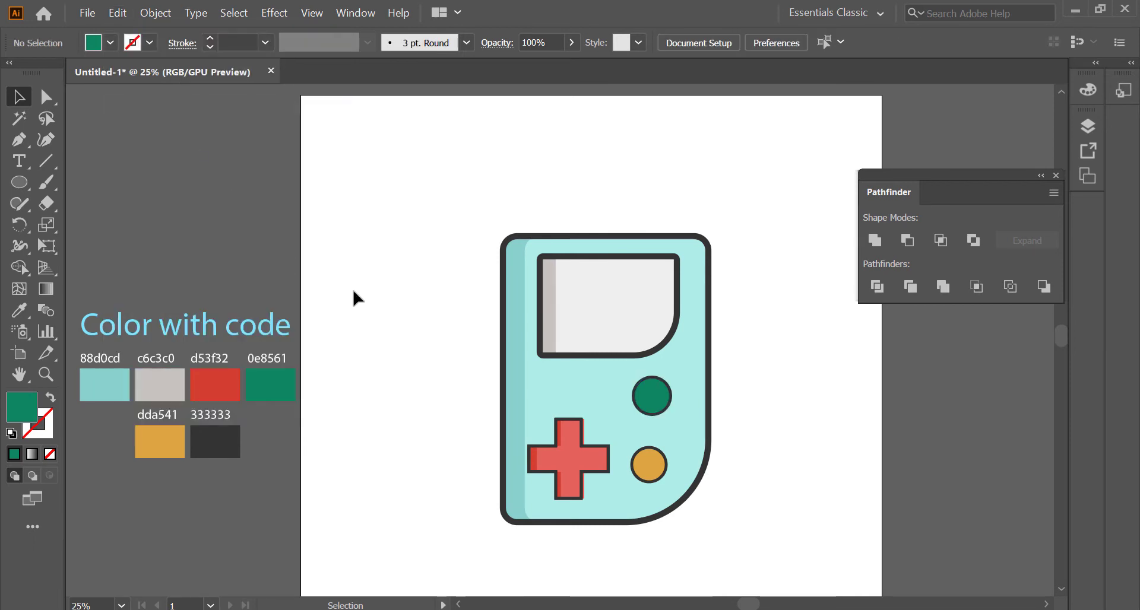
Copy the amber button's fill and paste the duplicate directly in front of it.
left_click(648, 468)
left_click(118, 13)
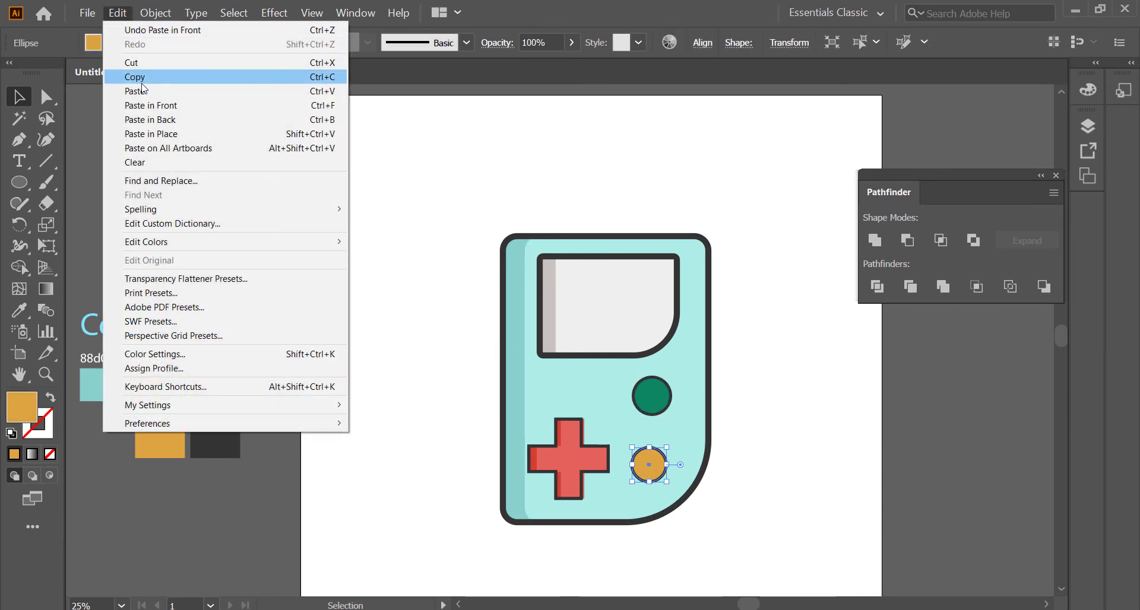
left_click(139, 77)
left_click(119, 13)
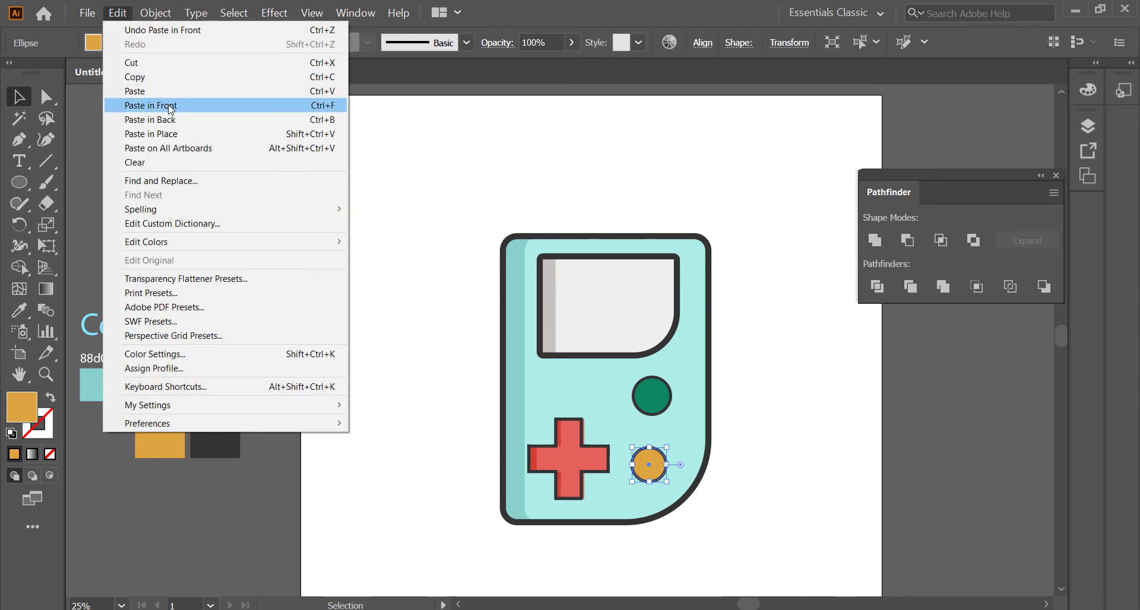
left_click(165, 105)
left_click(411, 231)
Narrow the green button's front copy slightly from its left side and recolour it a brighter, lighter green.
scroll(649, 454, "up", 2)
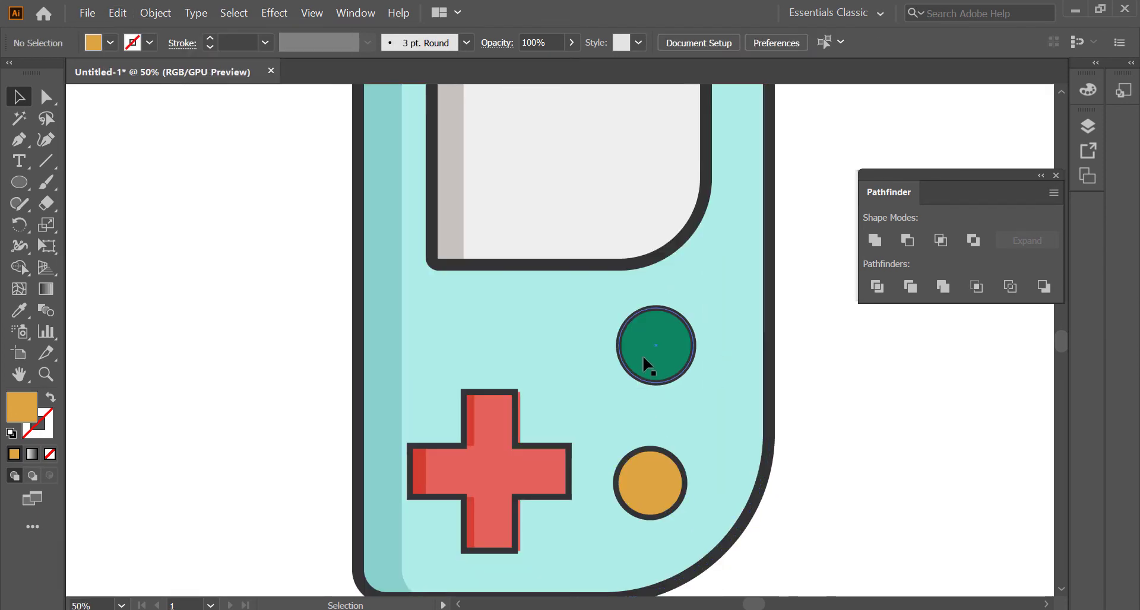
left_click(643, 357)
left_click_drag(621, 348, 631, 350)
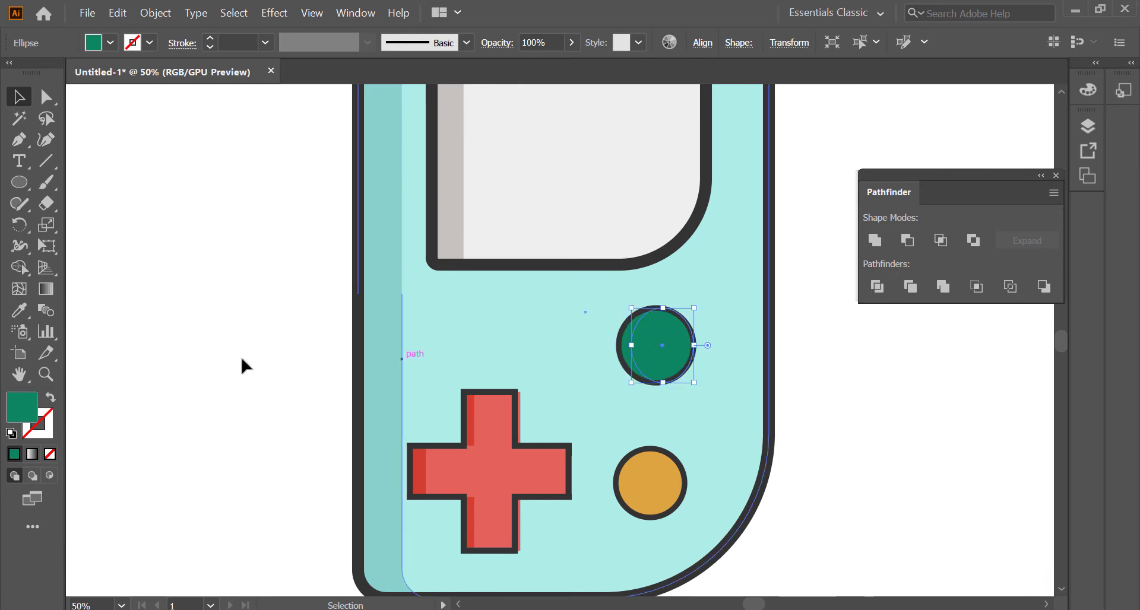
double_click(29, 416)
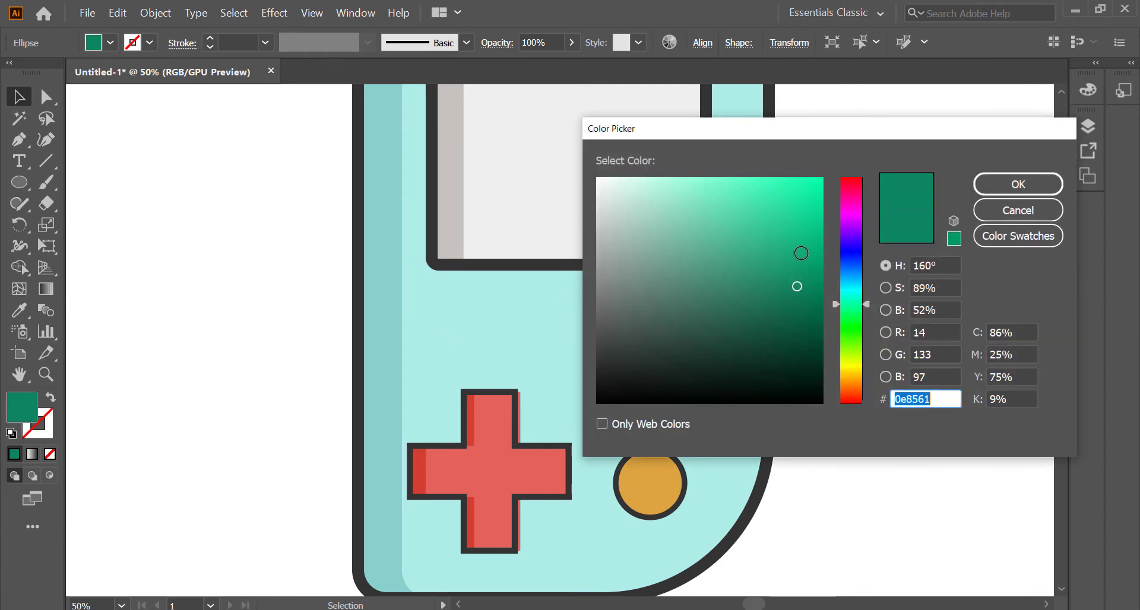
left_click(796, 245)
left_click(1013, 184)
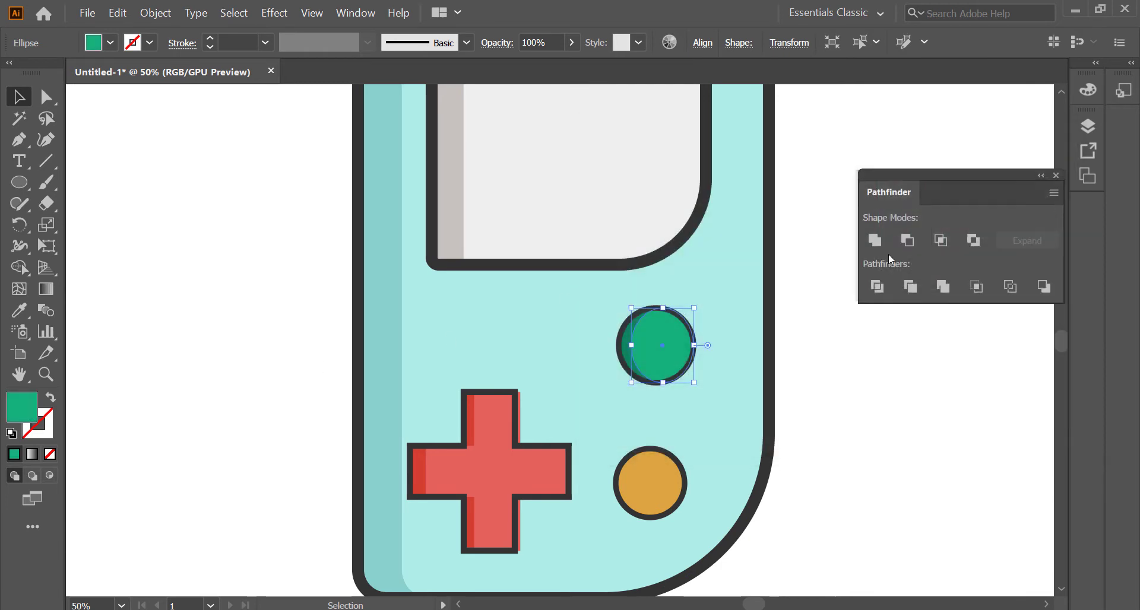
left_click(829, 334)
Narrow the amber button's front copy slightly from its left side and recolour it a lighter amber.
left_click(639, 502)
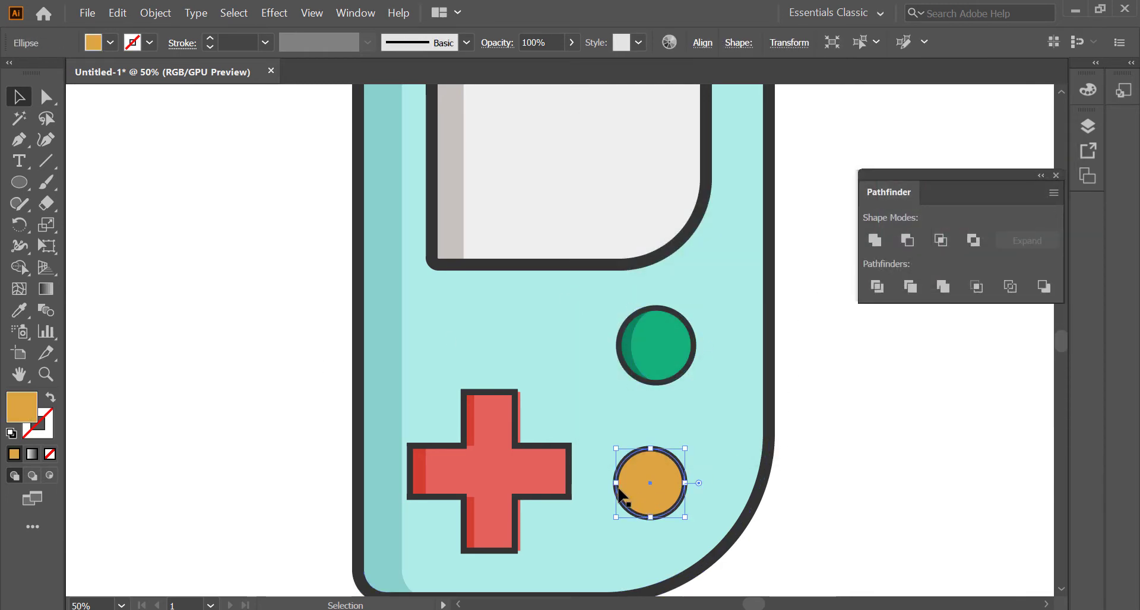
left_click_drag(617, 487, 632, 486)
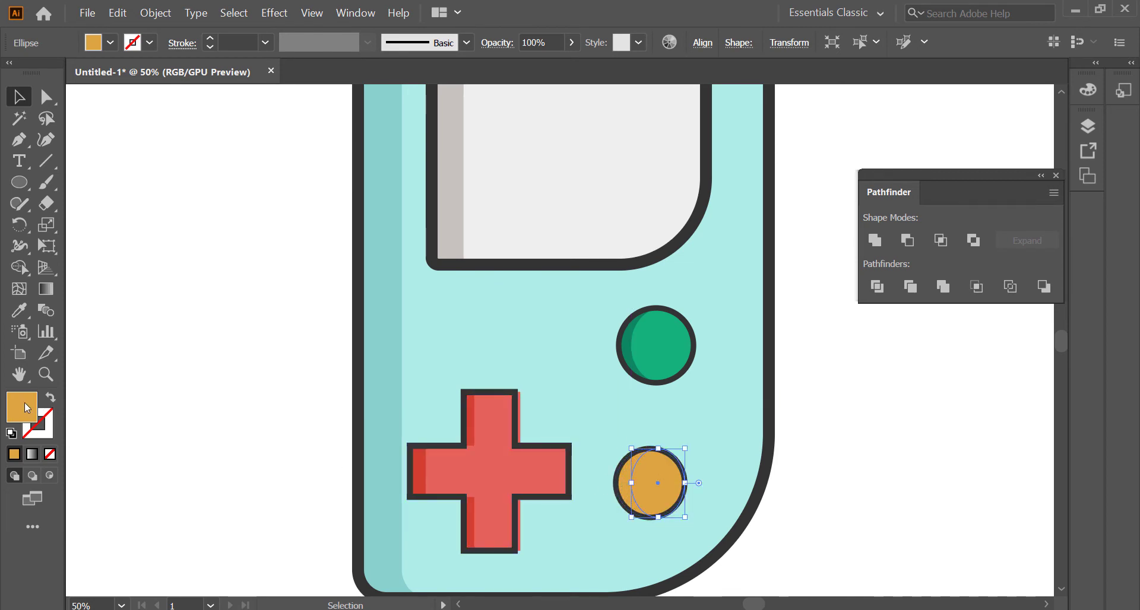
double_click(23, 404)
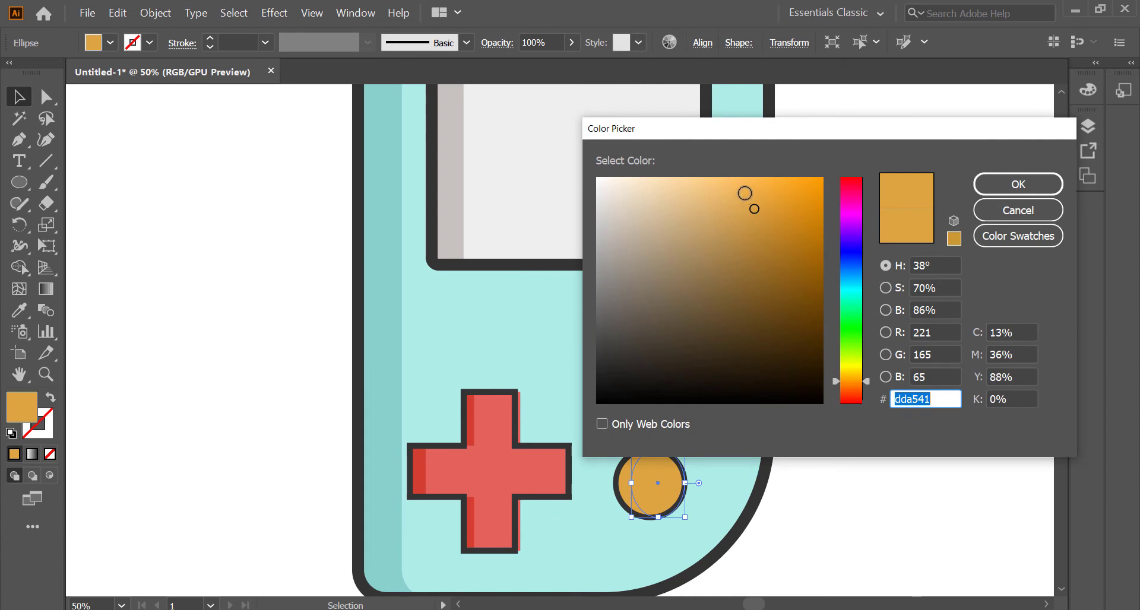
left_click_drag(744, 193, 739, 189)
left_click(991, 188)
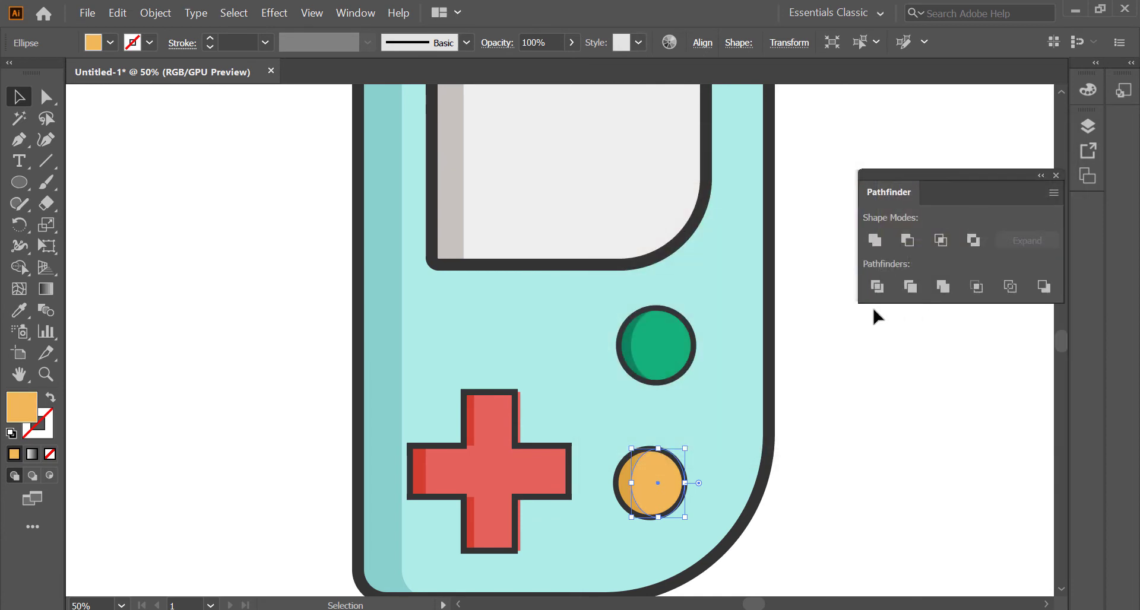
left_click(801, 324)
scroll(677, 307, "down", 3)
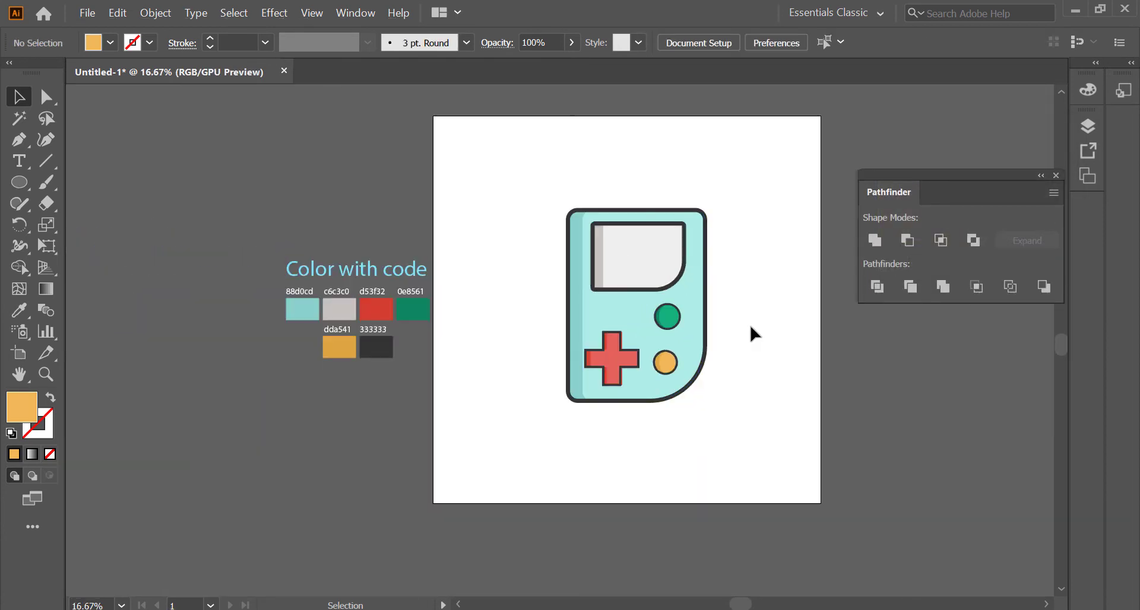
Draw a thin horizontal light-amber rectangle across the middle of the grey screen.
scroll(751, 326, "up", 1)
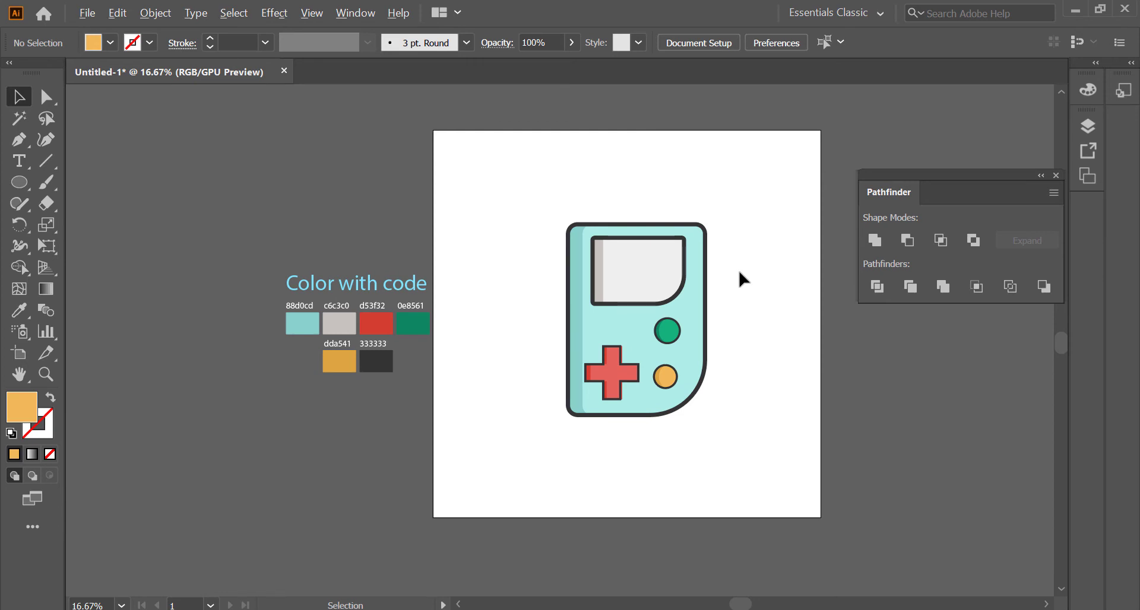
scroll(737, 270, "up", 1)
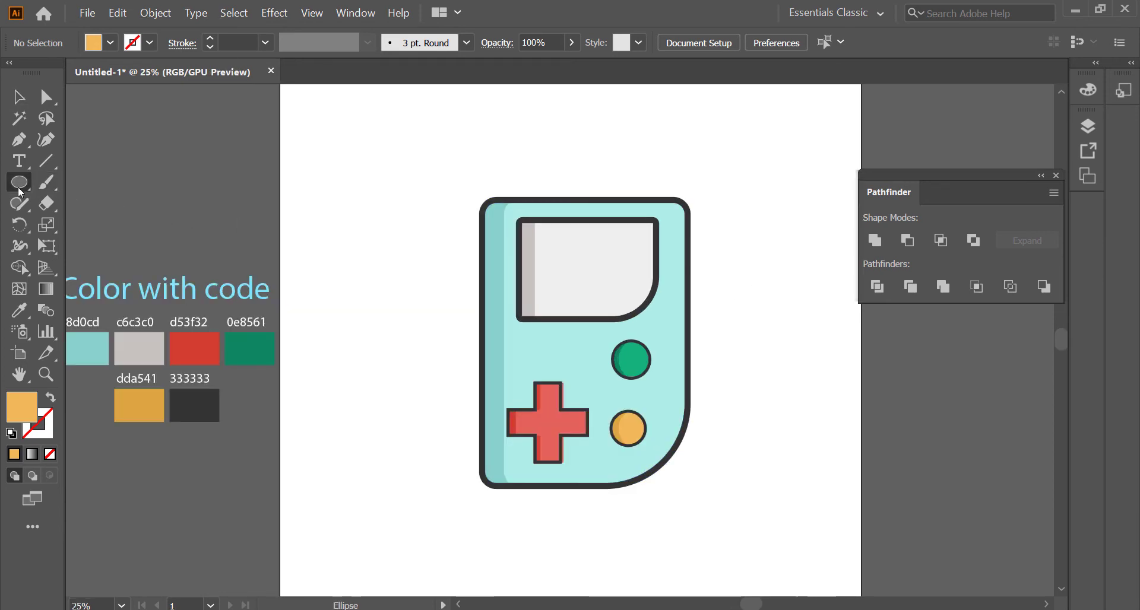
left_click_drag(19, 183, 65, 183)
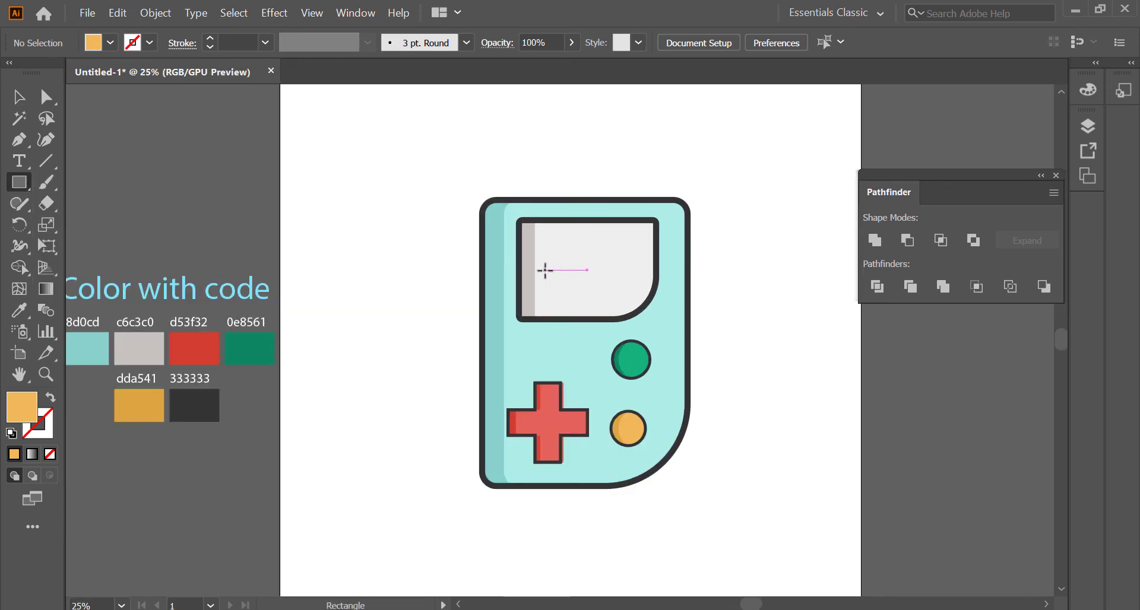
left_click_drag(545, 270, 638, 260)
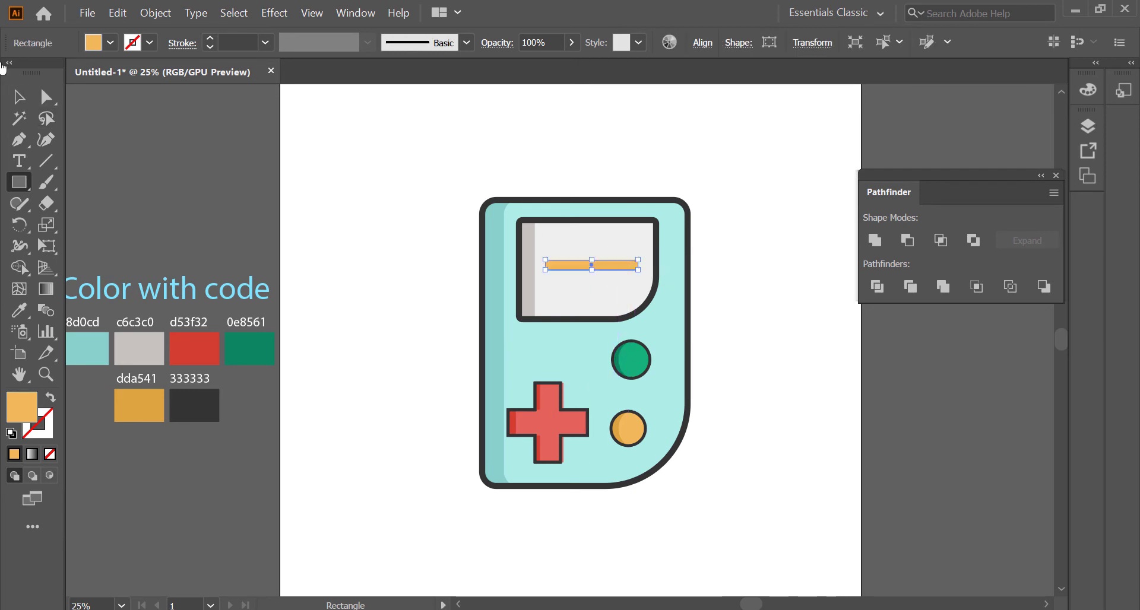
left_click(18, 96)
Move the amber bar near the screen's upper edge and duplicate it downward into three roughly evenly spaced bars.
scroll(570, 274, "up", 2)
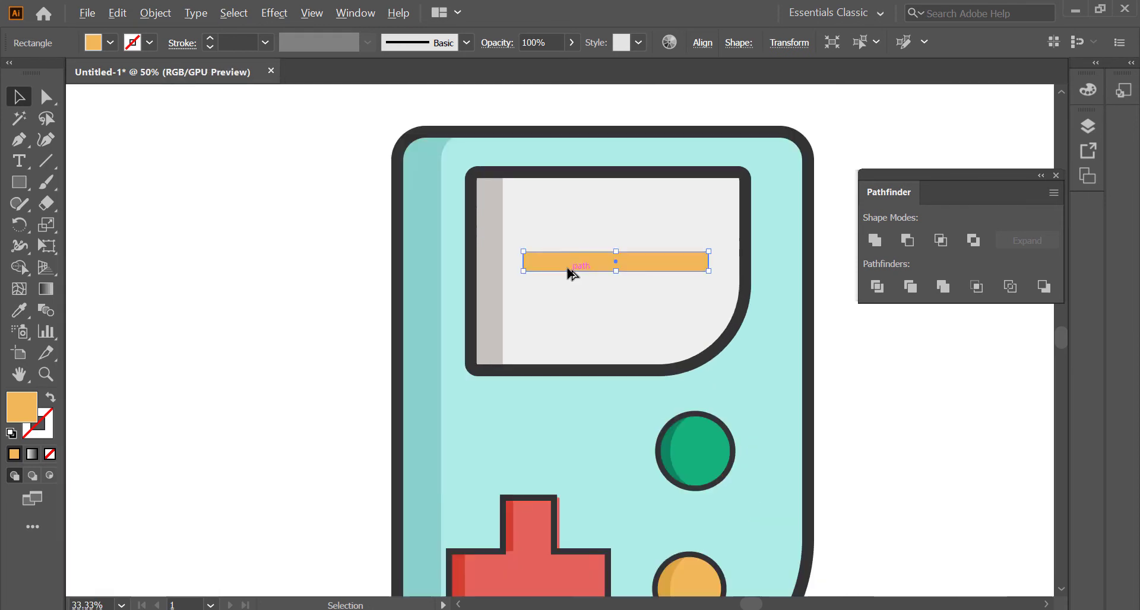
mouse_move(570, 273)
left_mouse_down()
mouse_move(568, 200)
mouse_move(580, 266)
left_mouse_up()
left_click(572, 236)
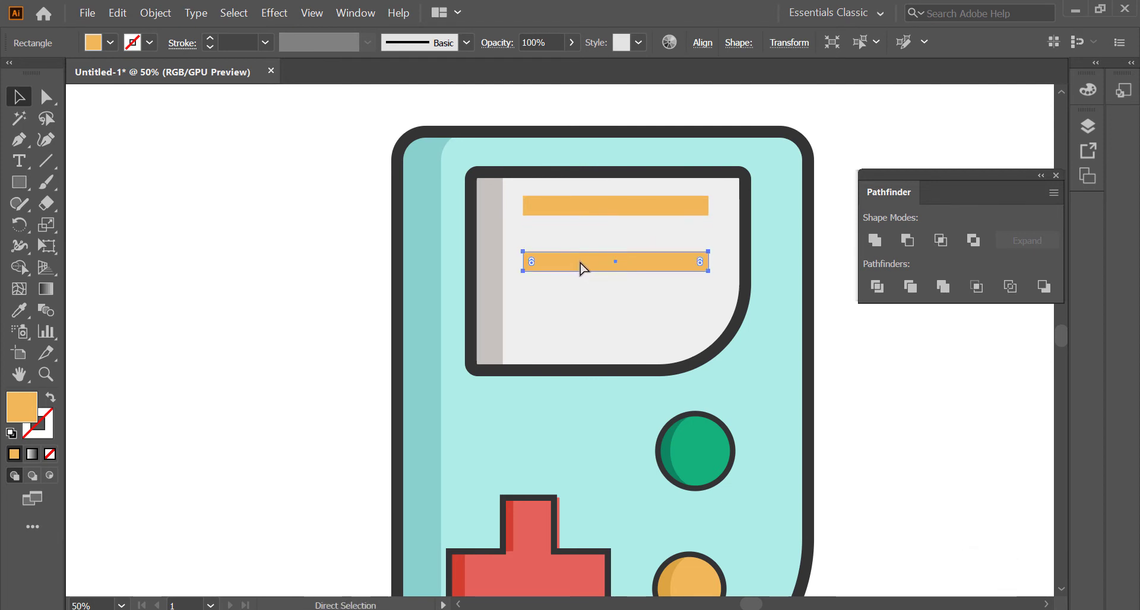
key("ctrl+d")
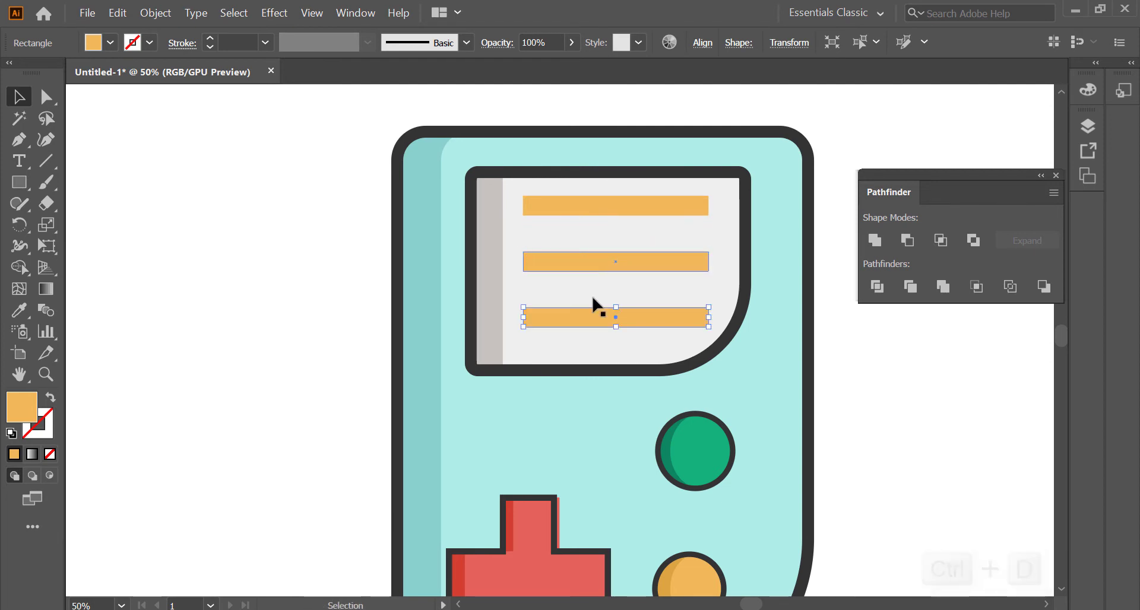
left_click_drag(592, 303, 591, 312)
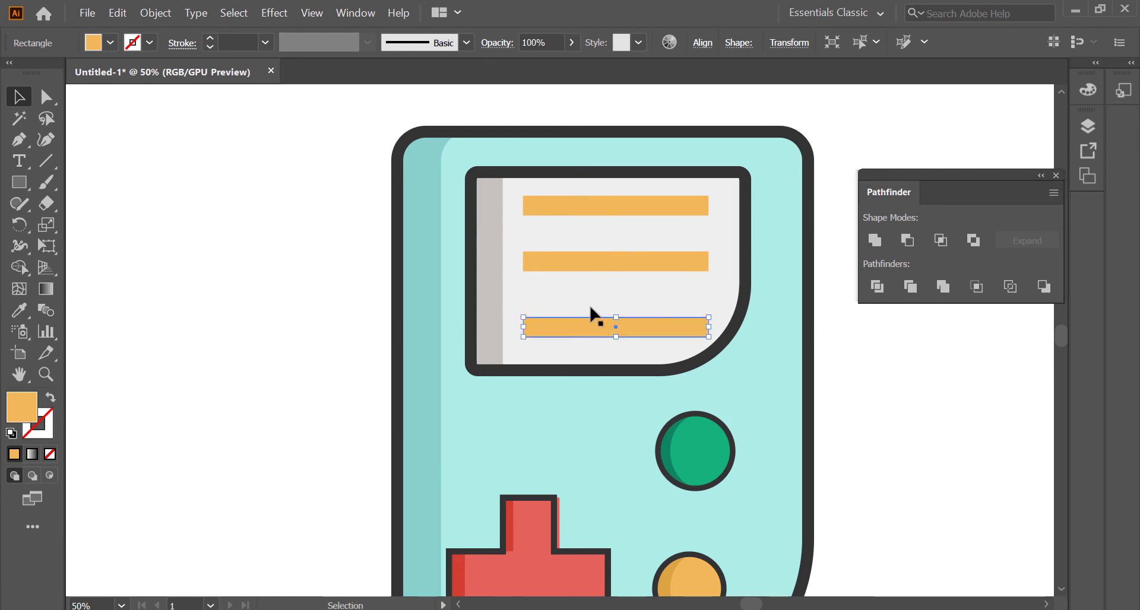
left_click_drag(593, 267, 592, 274)
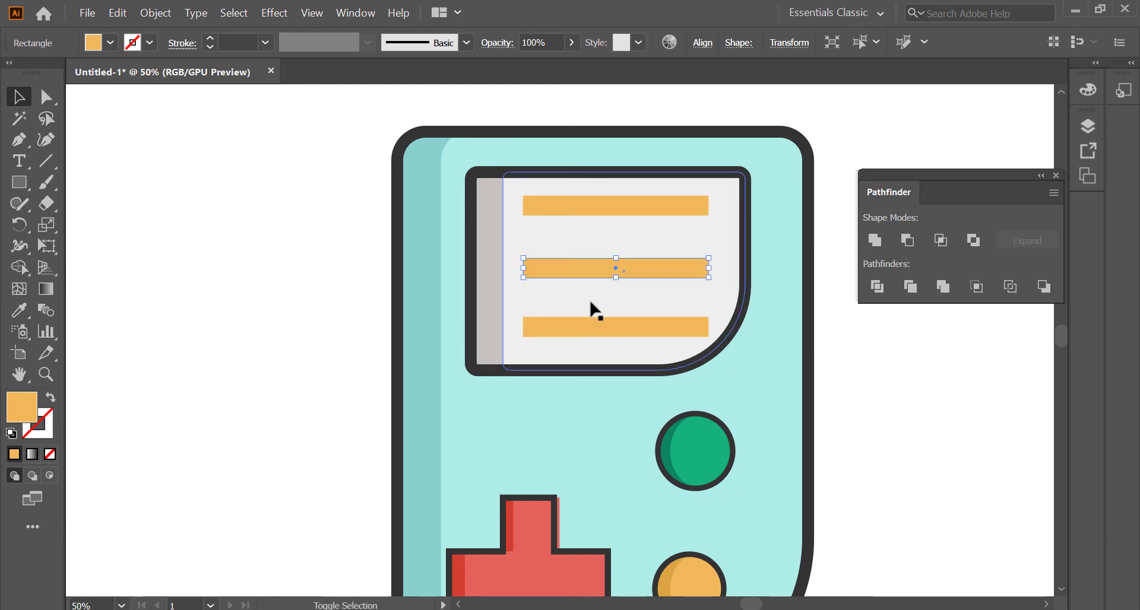
Reduce the opacity of all three amber screen bars to 62%.
left_click(591, 327, "shift")
left_click(591, 209, "shift")
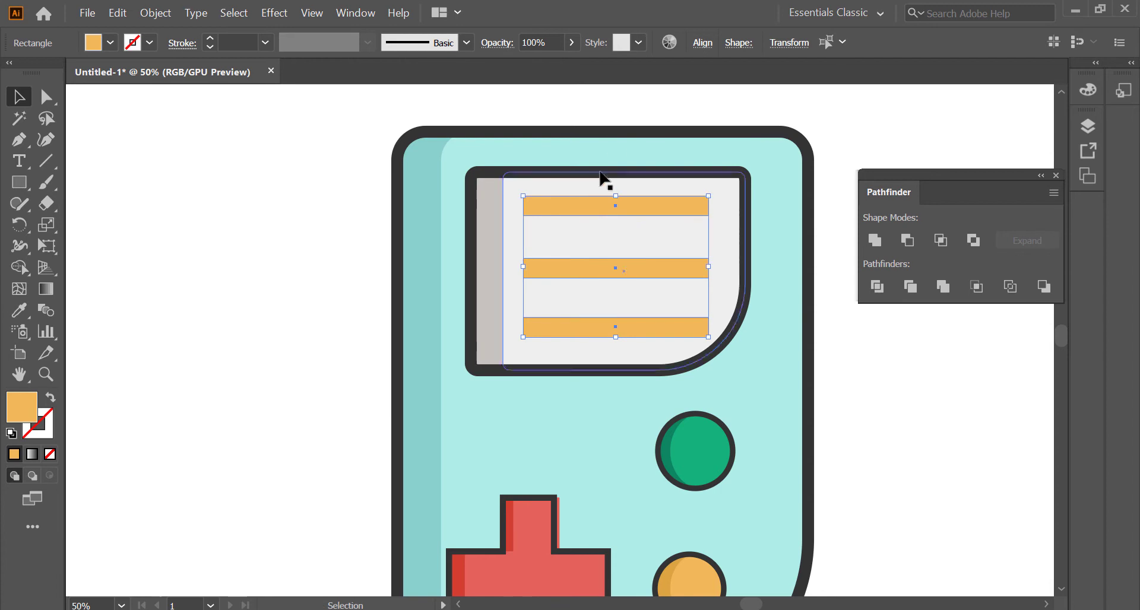
left_click(573, 45)
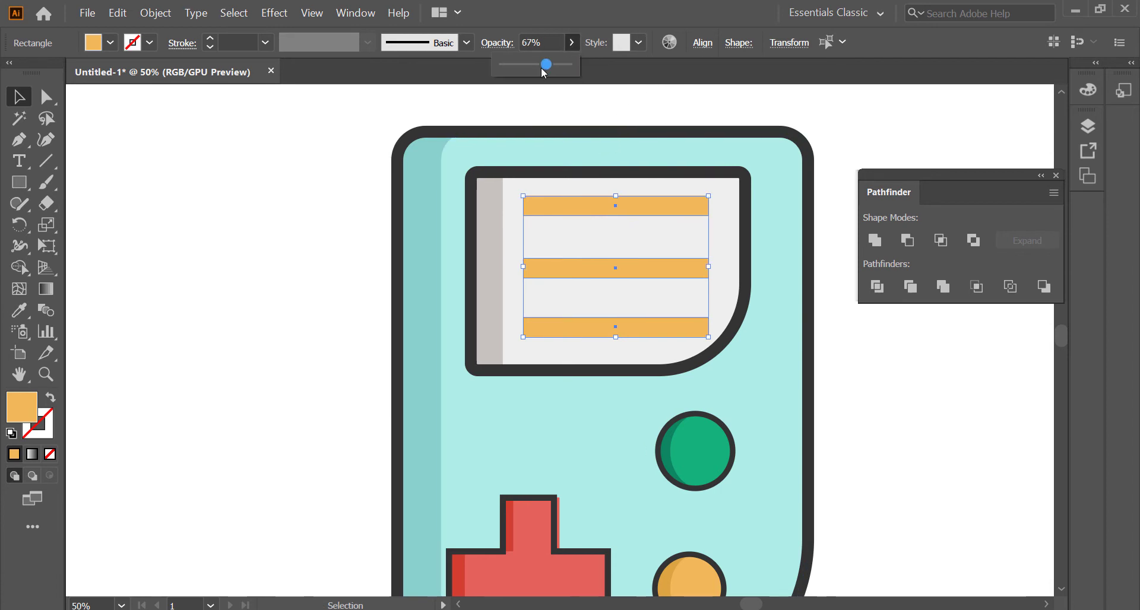
left_click(558, 118)
scroll(558, 118, "down", 2)
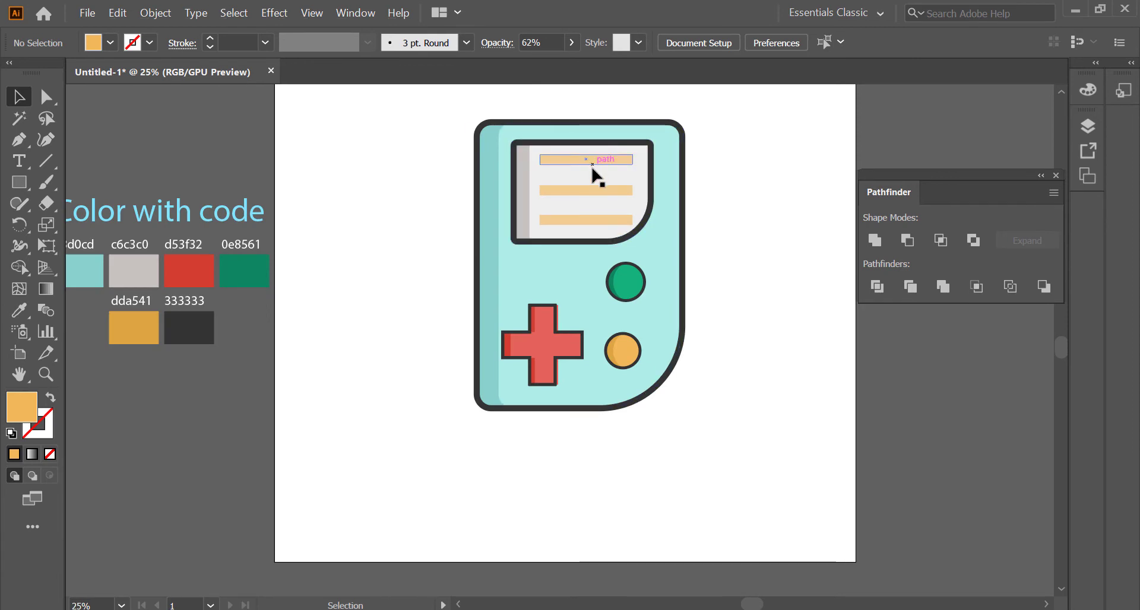
left_click(615, 220)
left_click(608, 190, "shift")
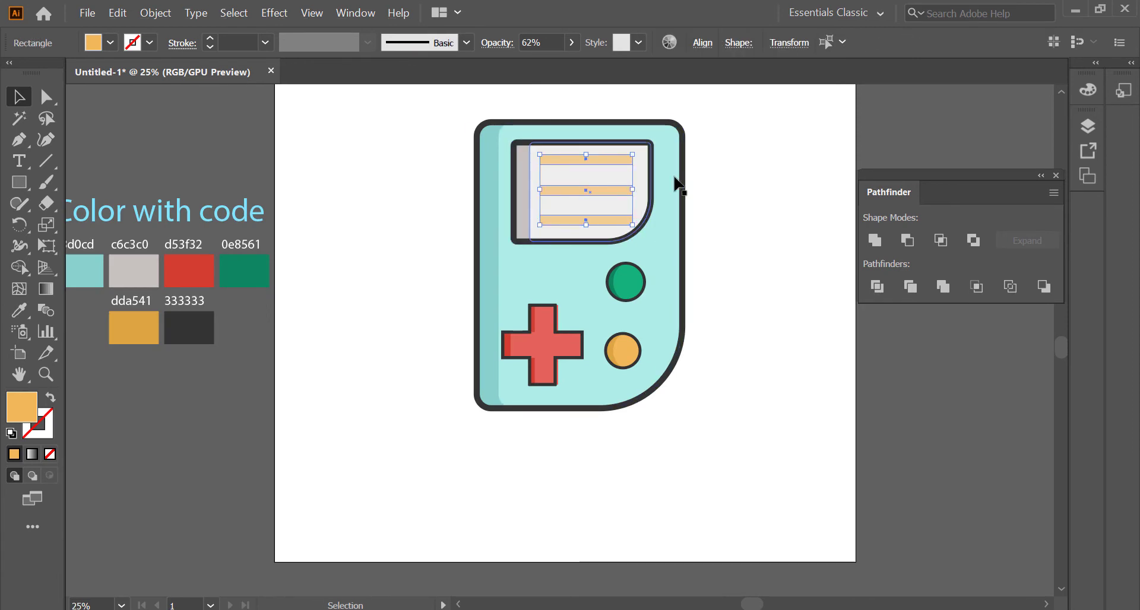
left_click(760, 167)
scroll(721, 192, "down", 1)
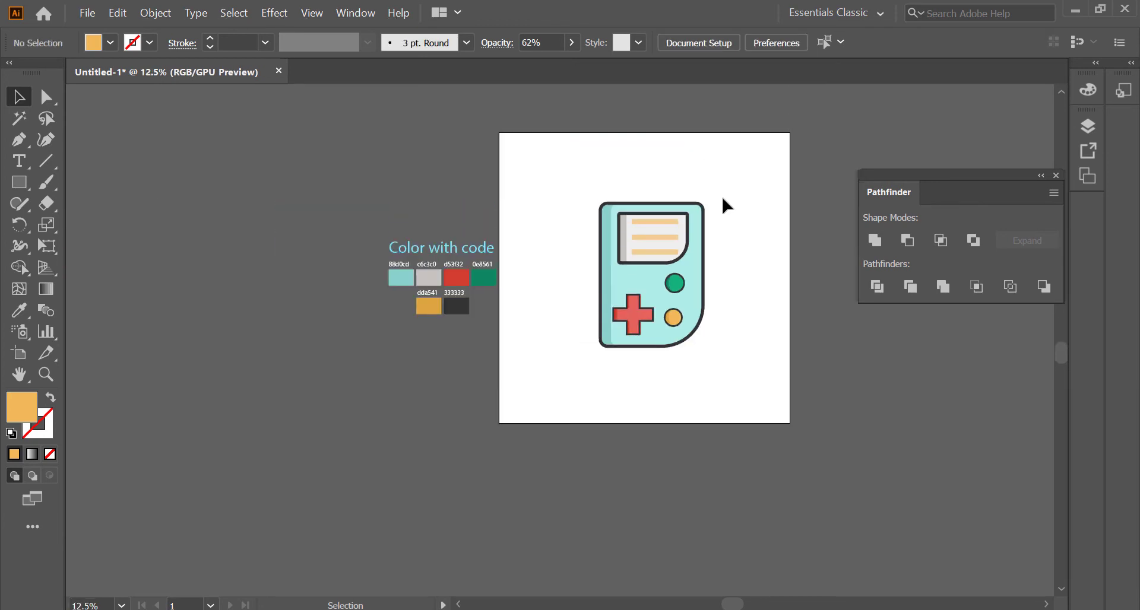
scroll(753, 218, "up", 1)
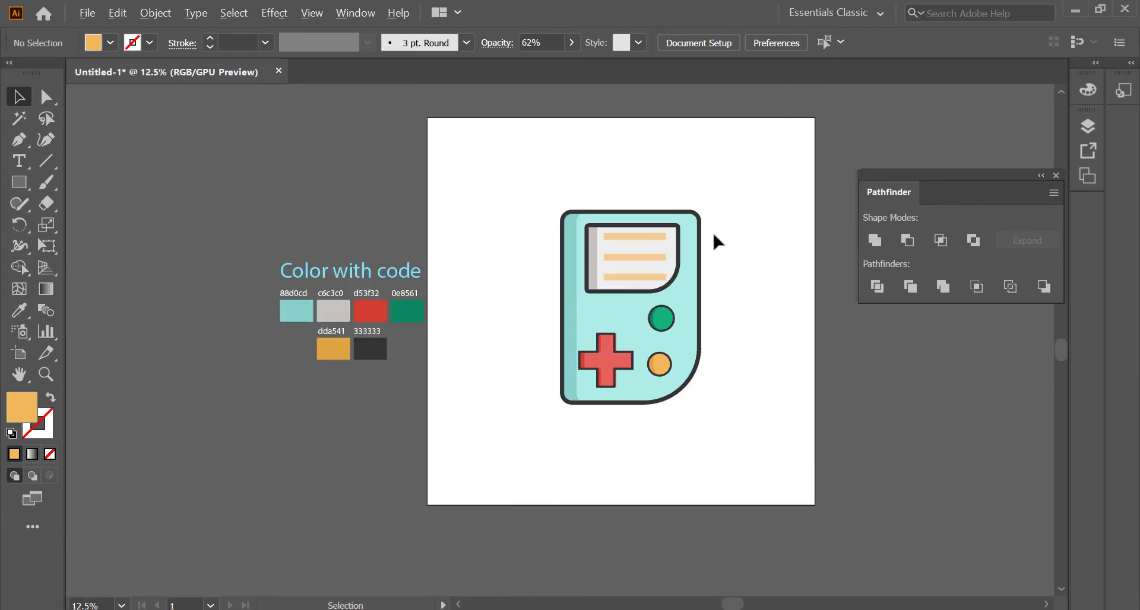
Group all parts of the console and place a duplicate of the group up and to the left of the original.
left_click_drag(524, 185, 763, 458)
right_click(642, 284)
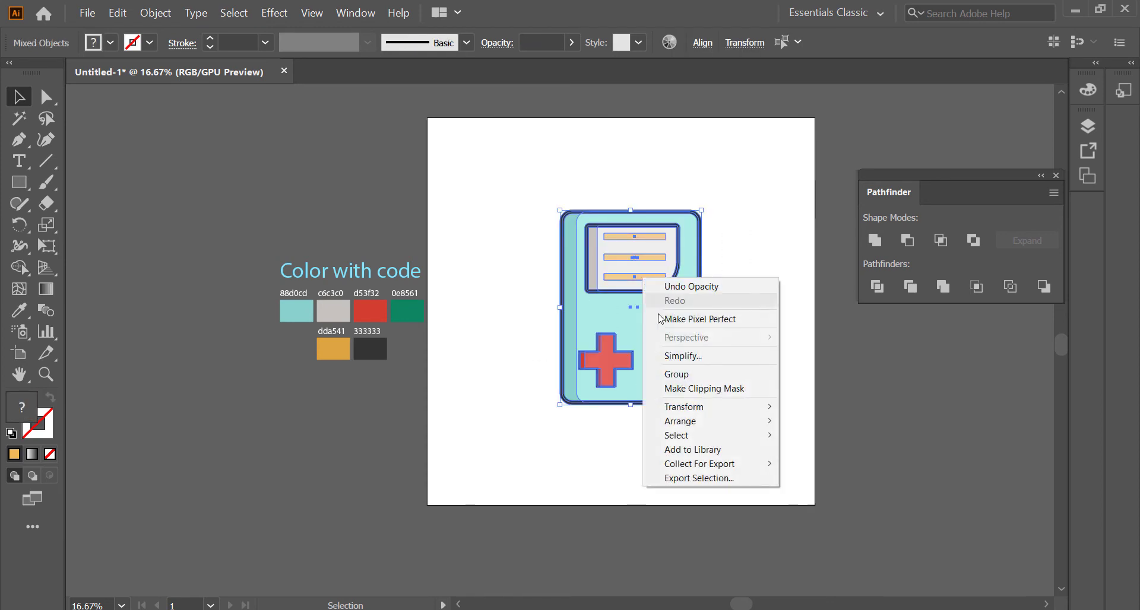
left_click(689, 375)
key("alt")
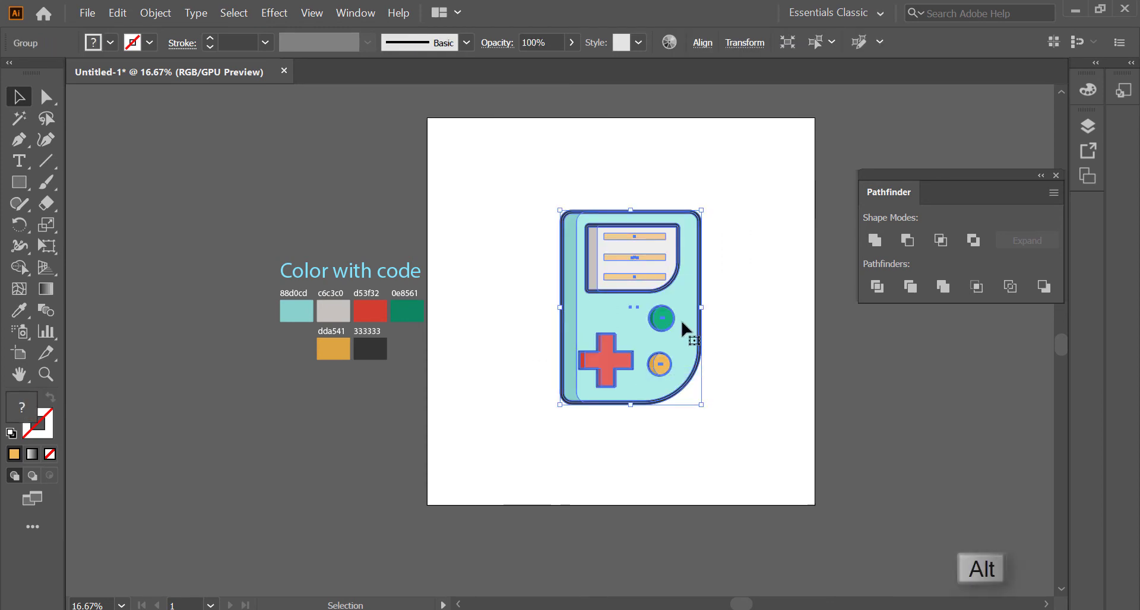
left_click_drag(682, 325, 550, 239)
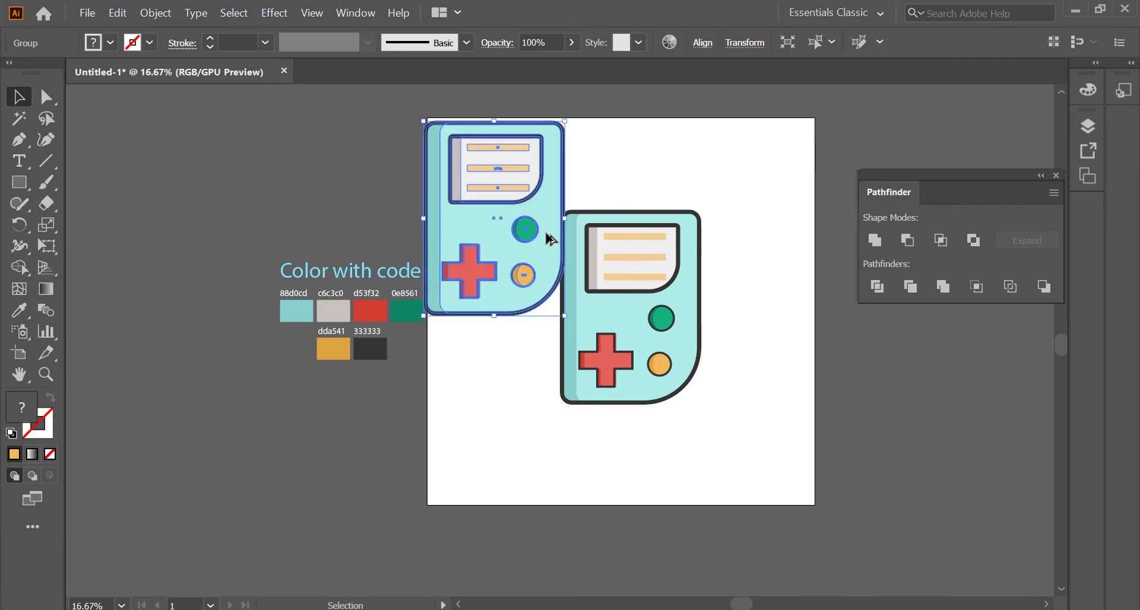
Unite the original console group into a single silhouette and fill it with dark grey.
left_click(583, 322)
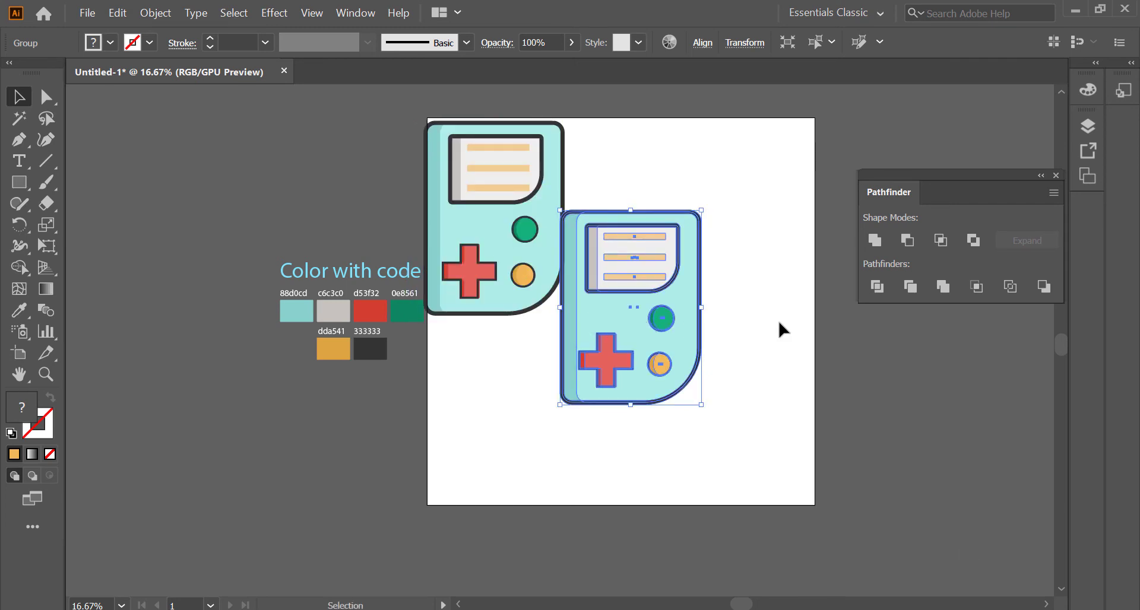
left_click(875, 241)
left_click(746, 292)
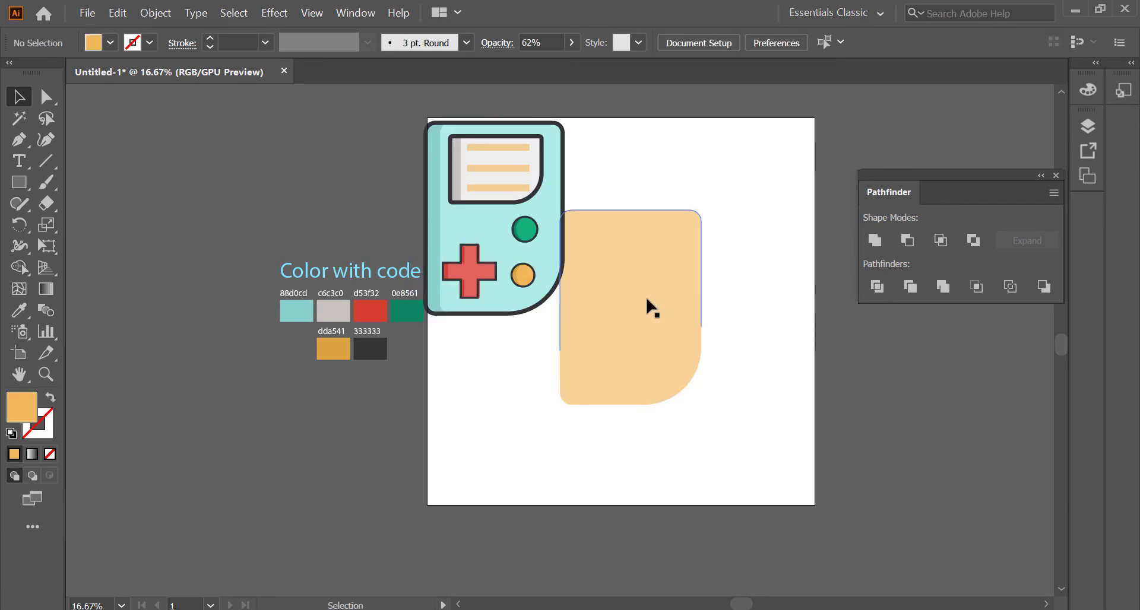
left_click(647, 306)
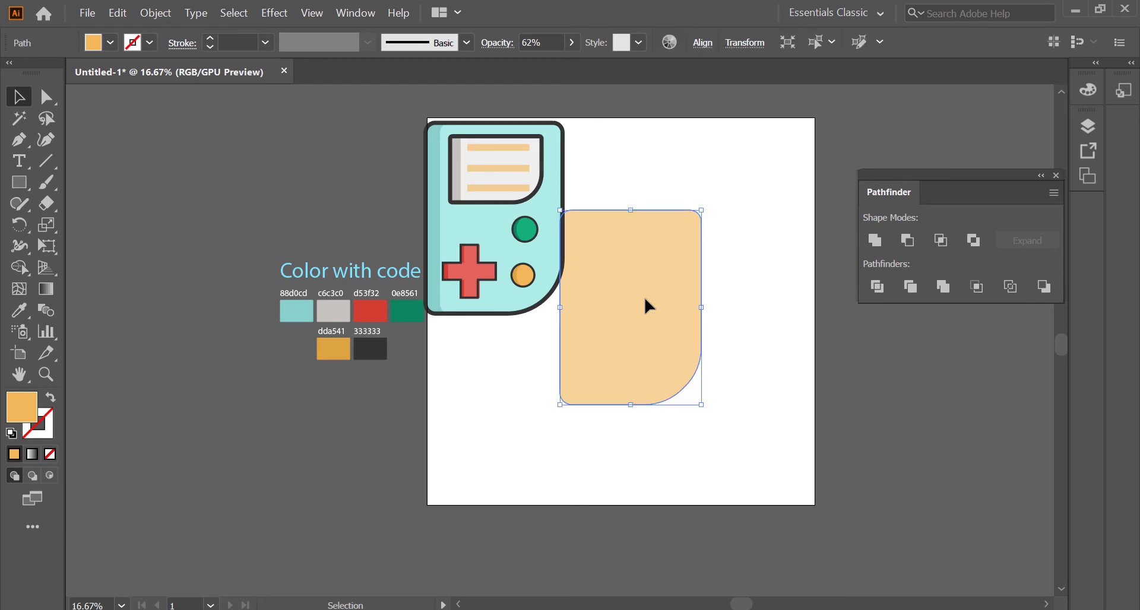
left_click(111, 42)
left_click(49, 141)
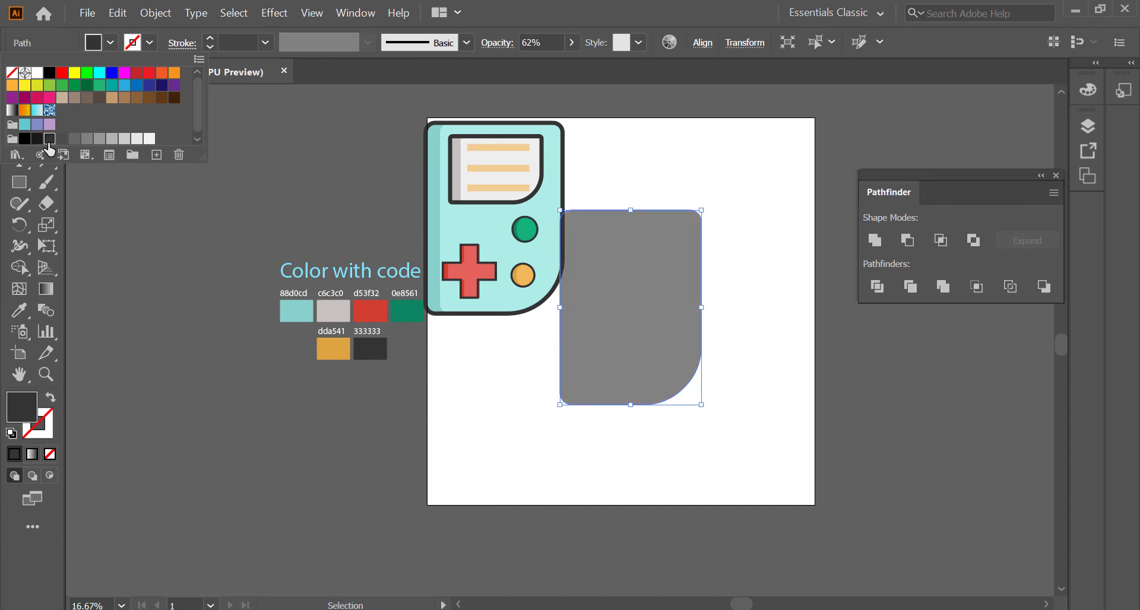
left_click(281, 215)
left_click(284, 217)
Place the coloured console over the grey silhouette, offset slightly up and left so the silhouette forms a shadow.
left_click_drag(490, 234, 634, 322)
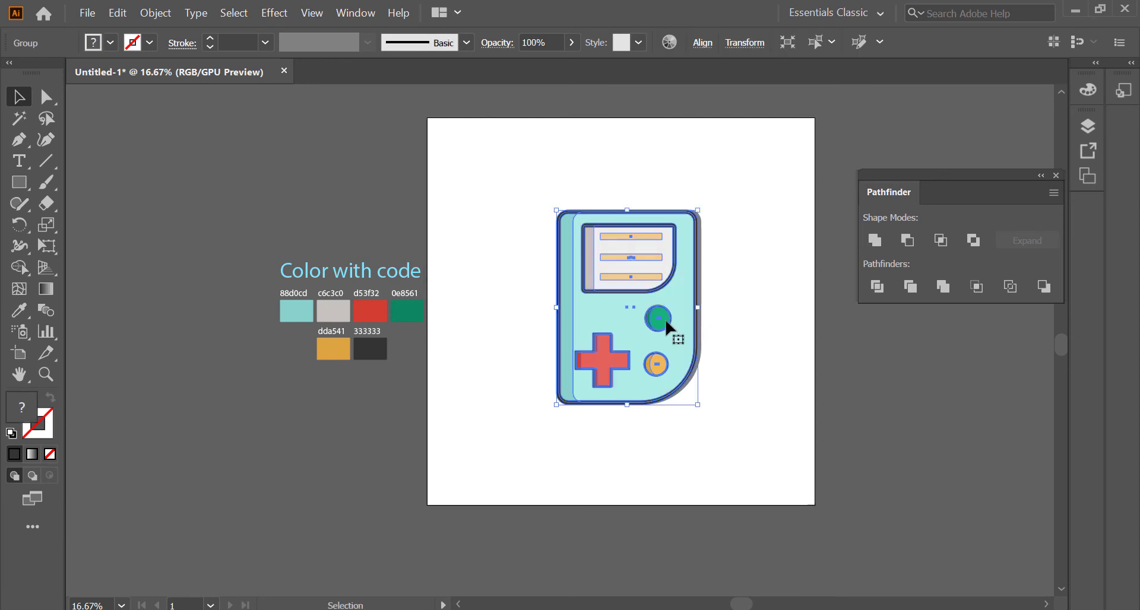
left_click(735, 325)
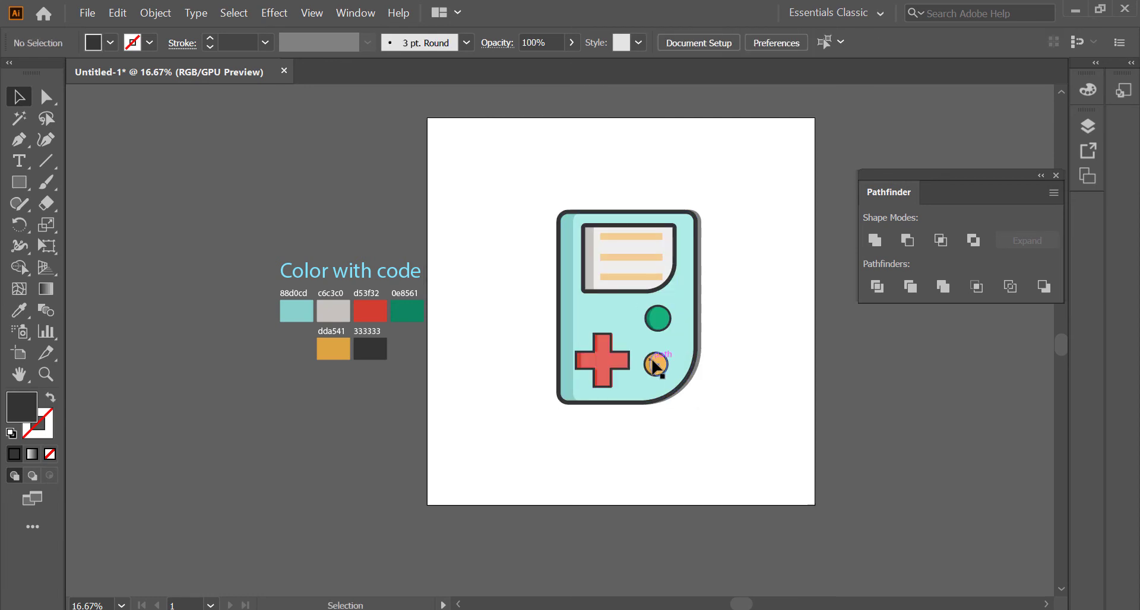
left_click_drag(652, 361, 652, 362)
left_click(741, 364)
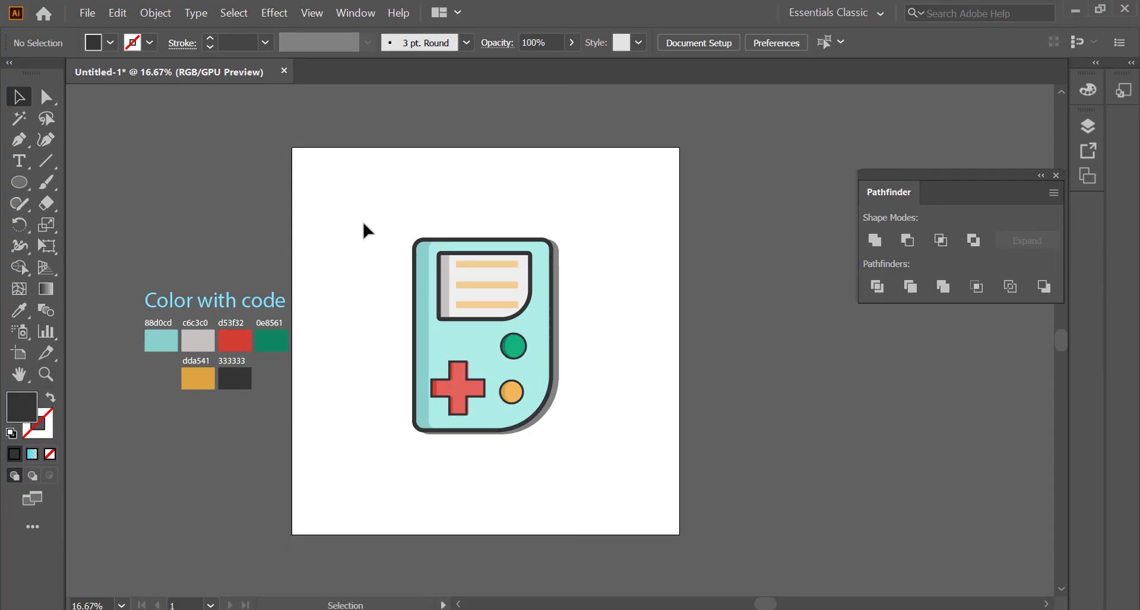
Group the console with its shadow and centre the group on the artboard horizontally and vertically.
left_click_drag(363, 224, 629, 476)
right_click(541, 328)
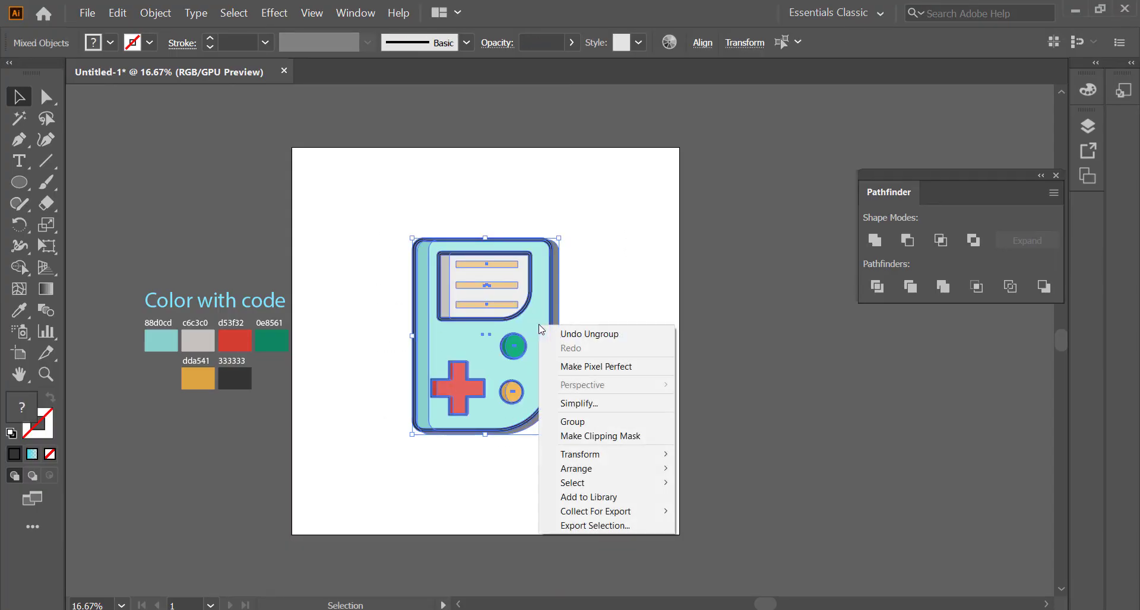
left_click(580, 422)
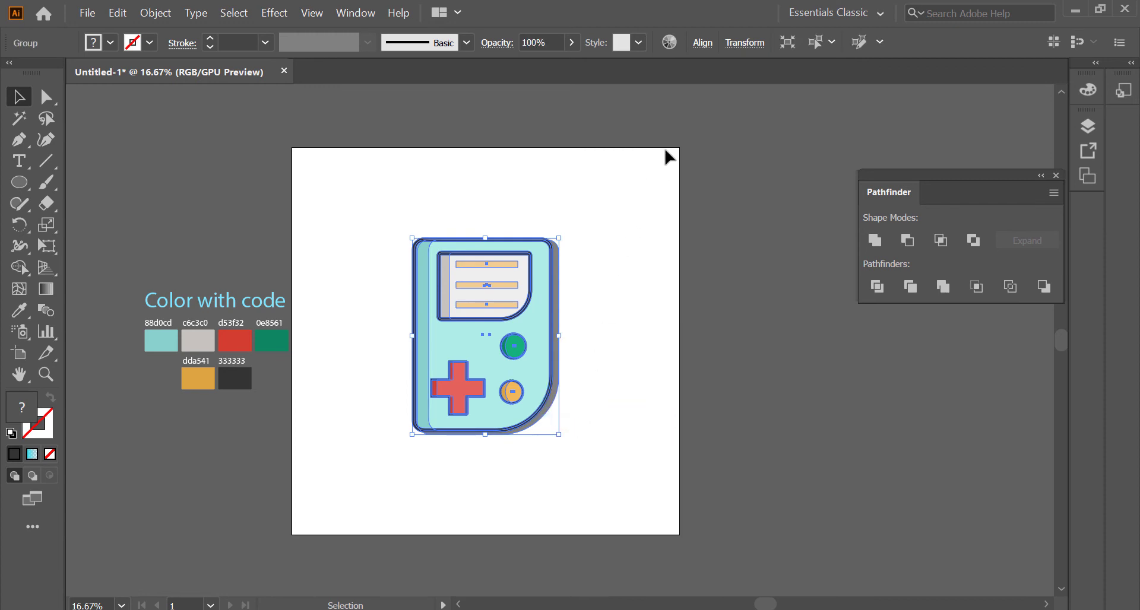
left_click(703, 42)
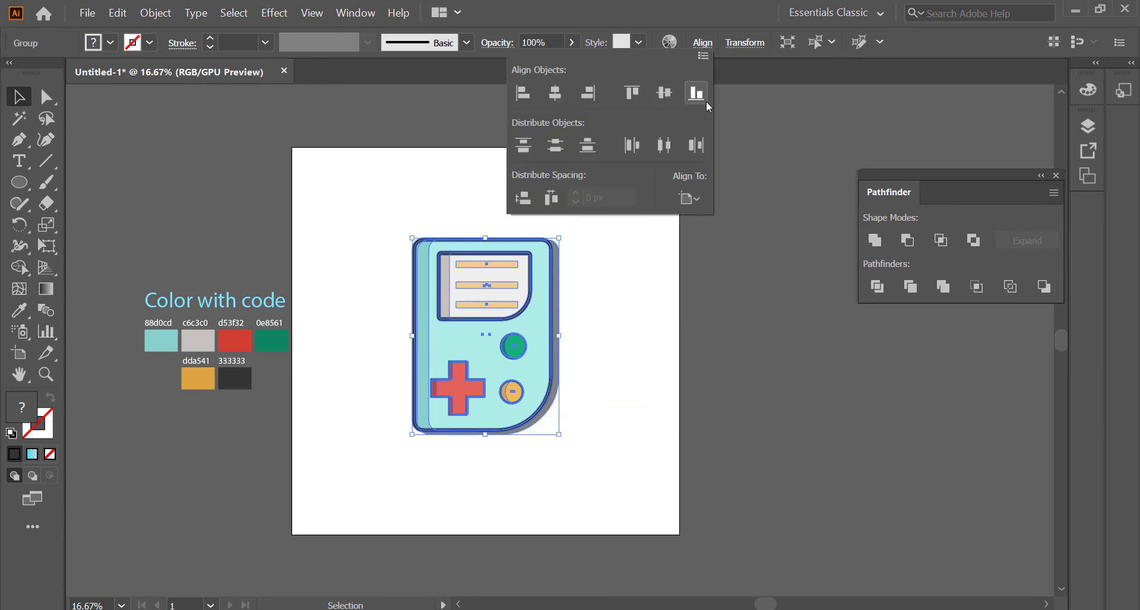
left_click(689, 198)
left_click(726, 262)
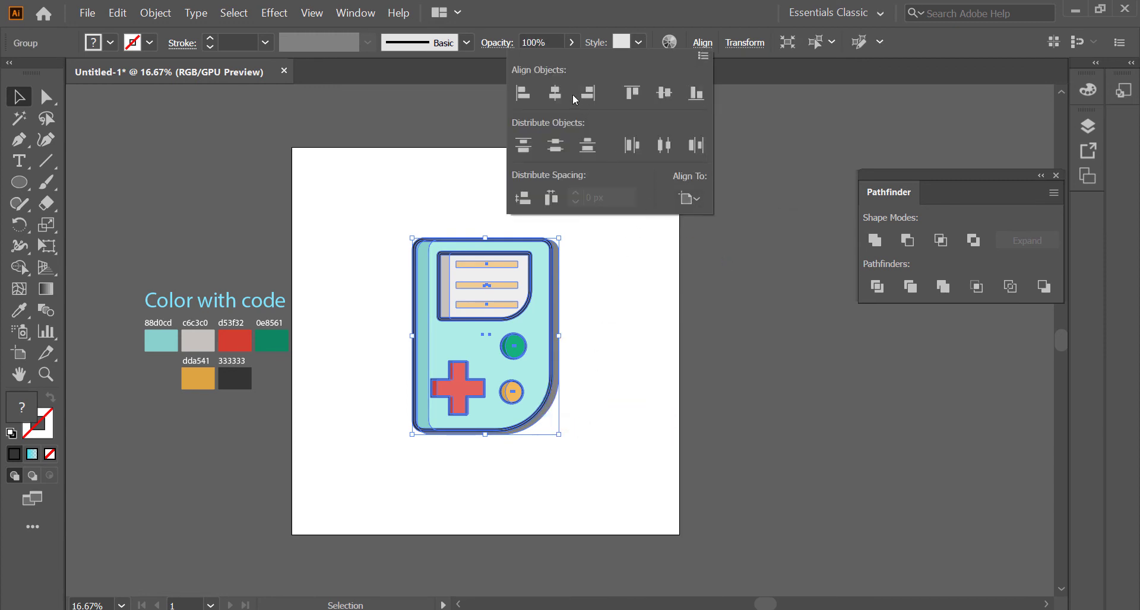
left_click(669, 96)
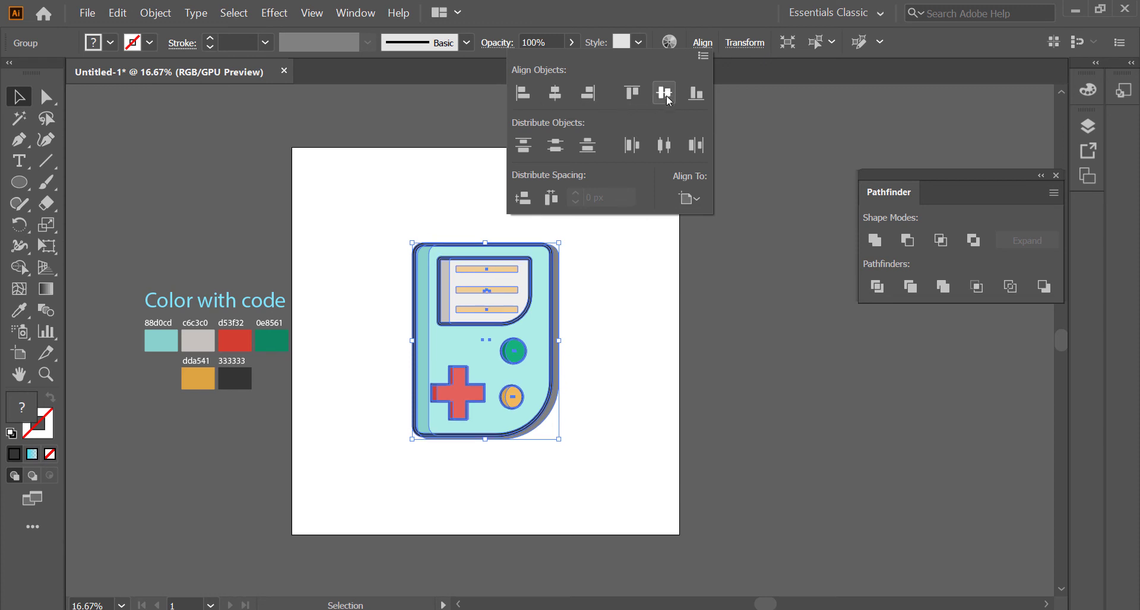
left_click(614, 282)
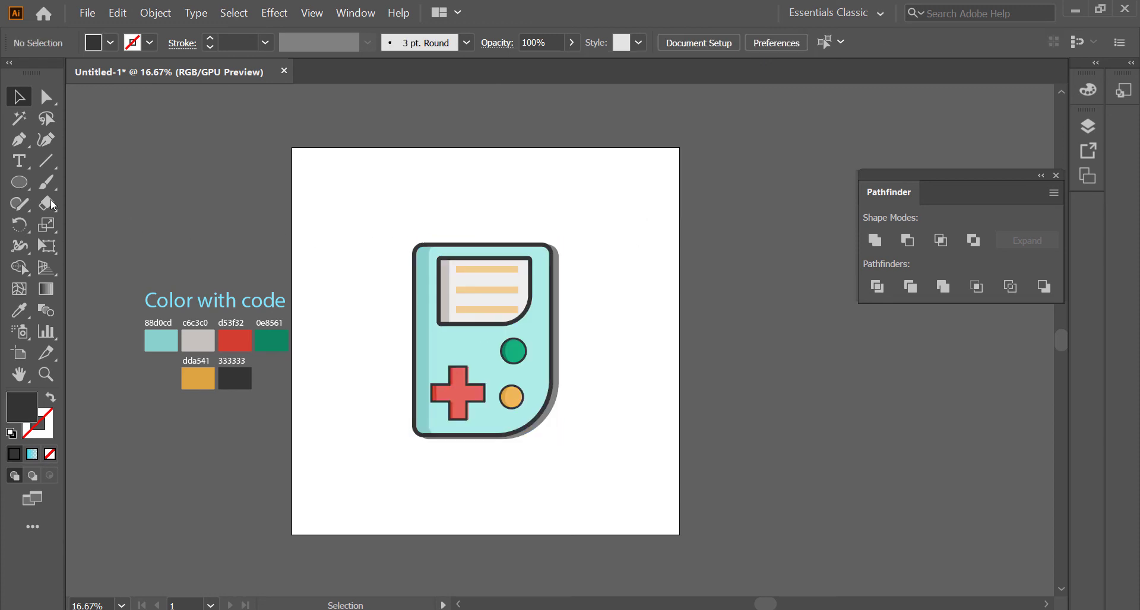
Draw a large circle extending well beyond the console and centre it on the artboard in both directions.
left_click(25, 190)
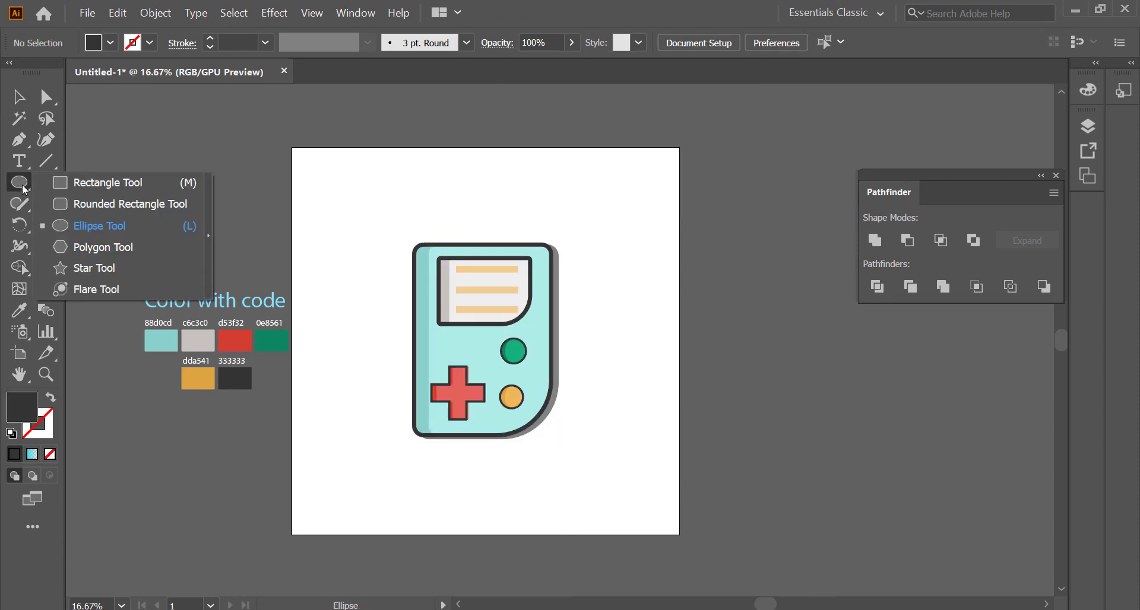
left_click(75, 225)
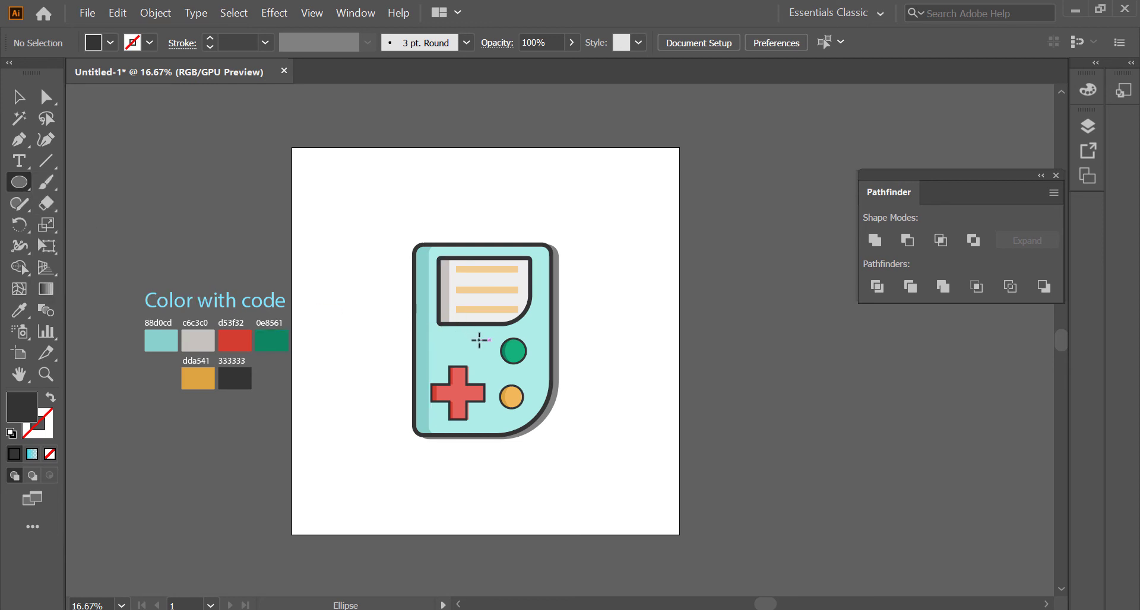
mouse_move(479, 340)
left_mouse_down()
mouse_move(494, 345)
mouse_move(583, 473)
left_mouse_up()
left_click(20, 96)
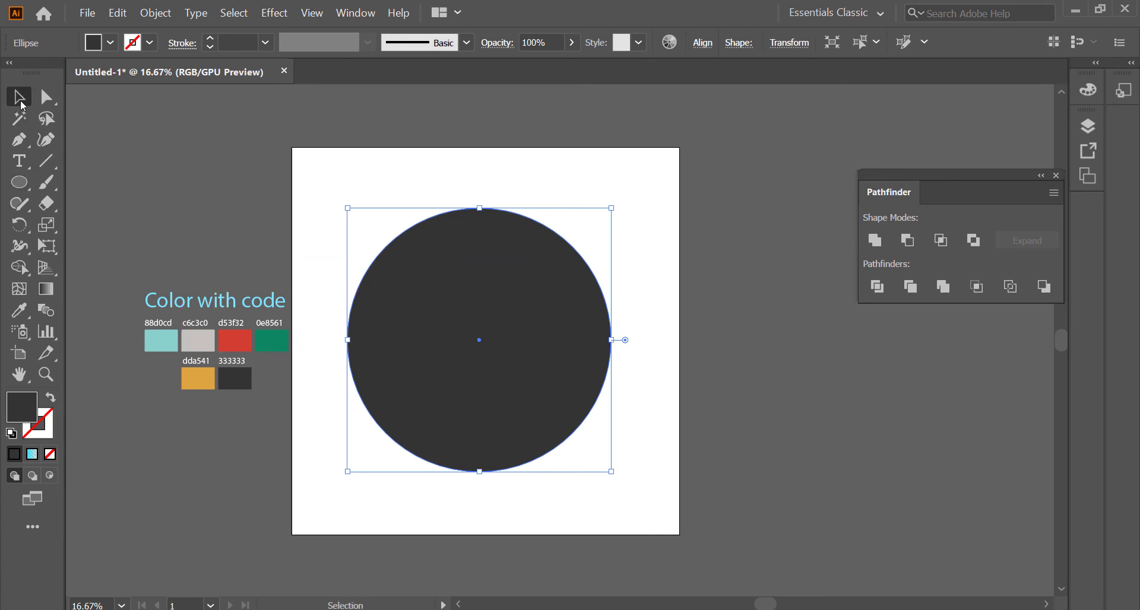
left_click(702, 44)
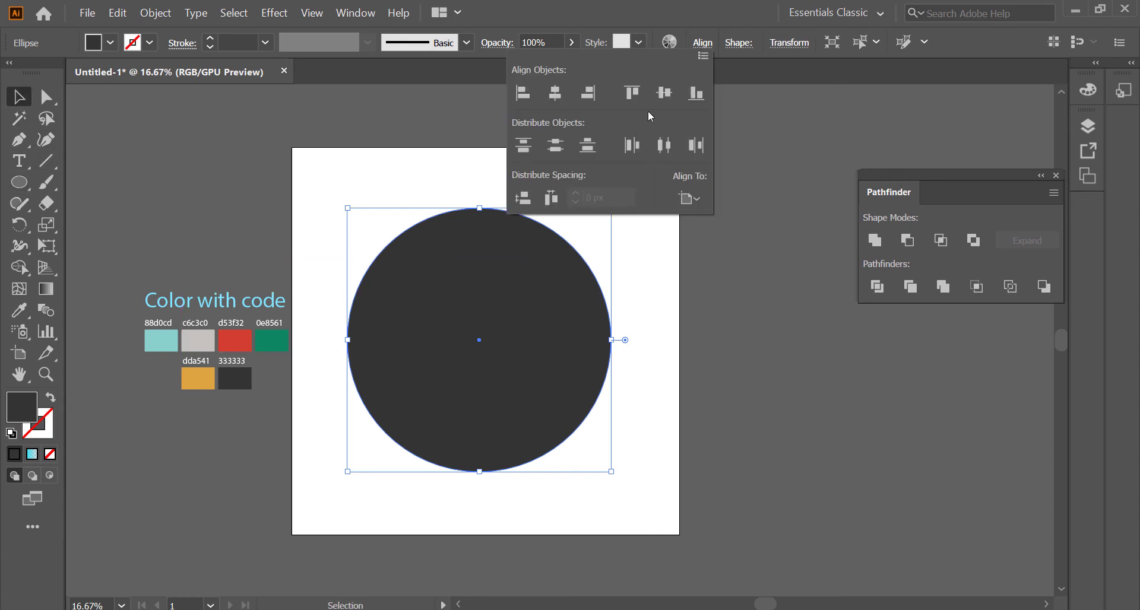
left_click(555, 104)
left_click(664, 92)
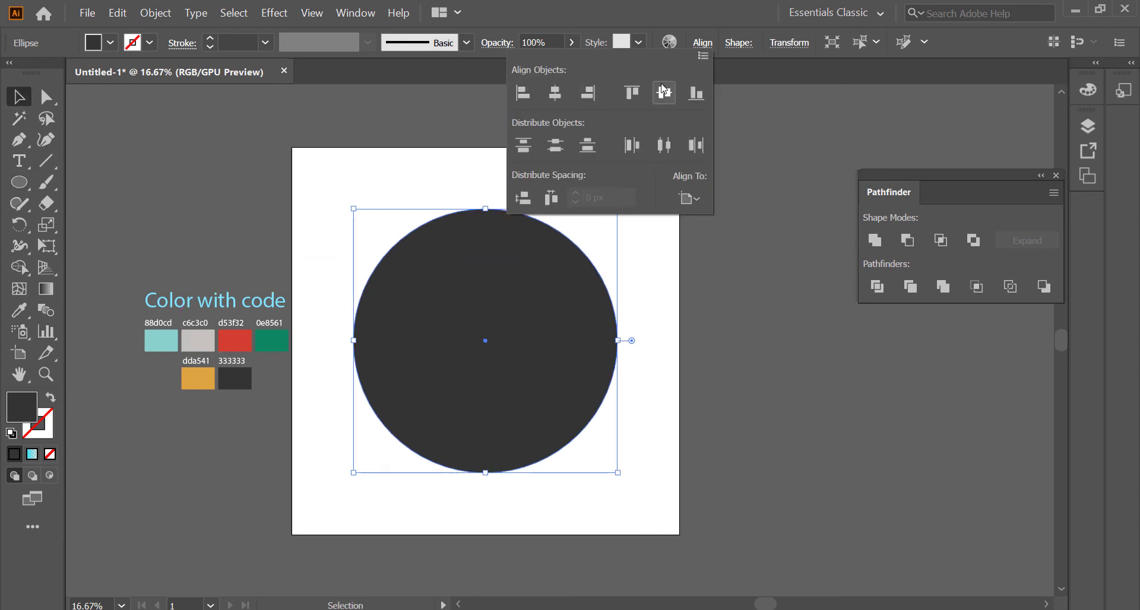
Send the circle behind the console and recolour it with the teal 88d0cd swatch sample.
right_click(556, 269)
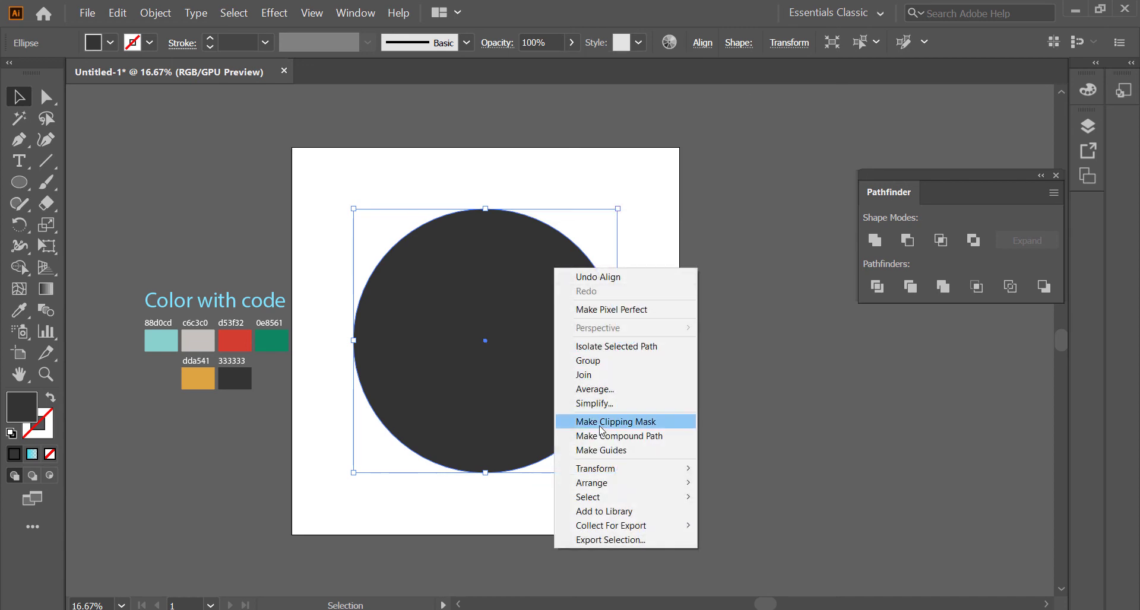
mouse_move(626, 488)
left_click(721, 523)
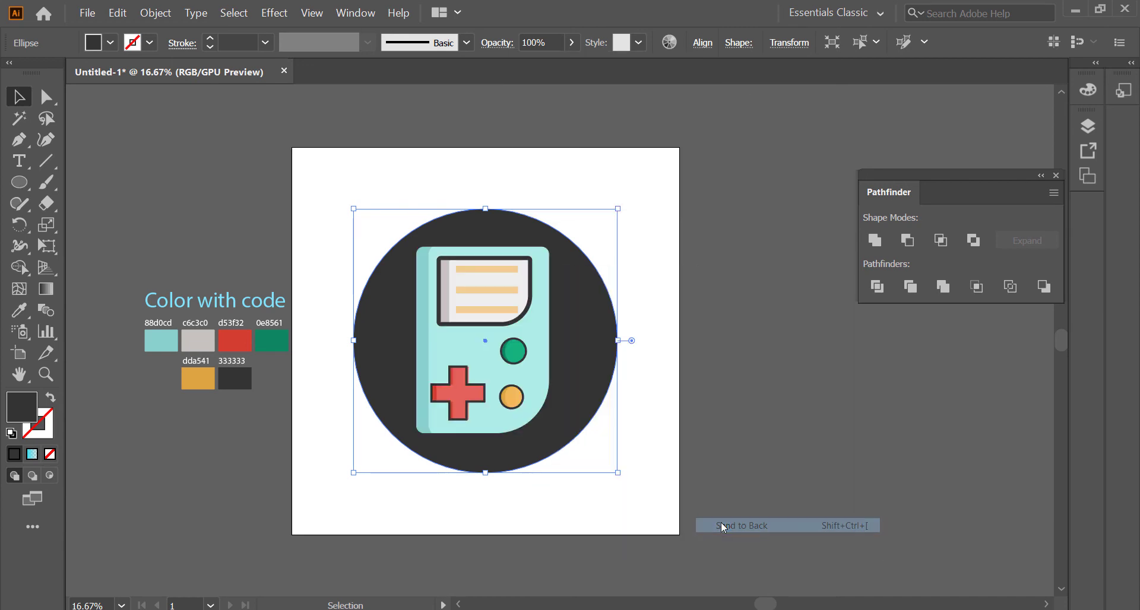
left_click(19, 311)
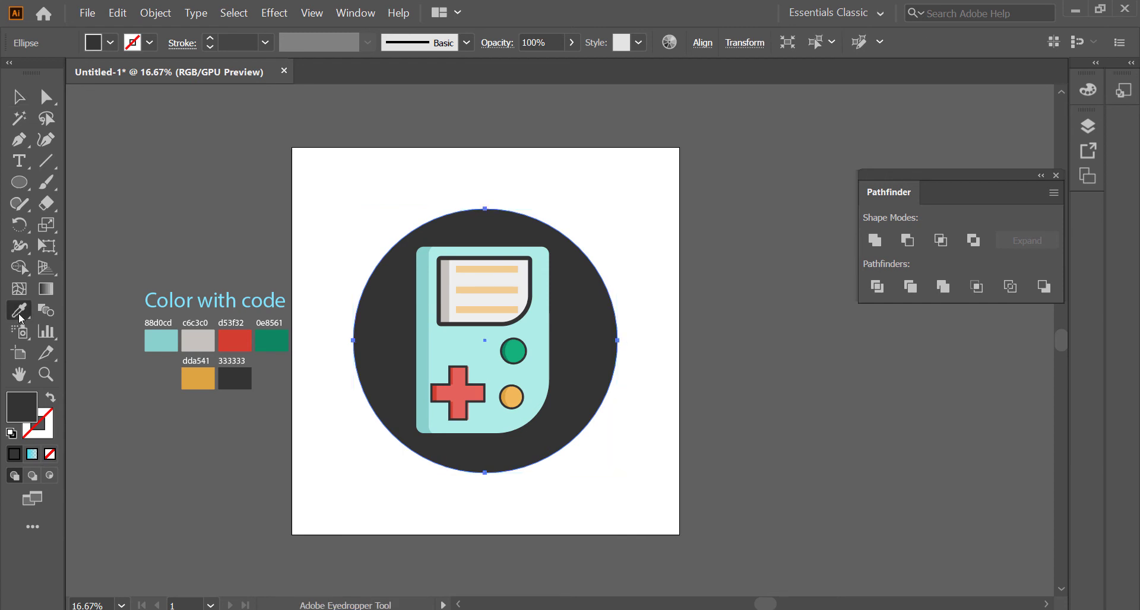
left_click(160, 335)
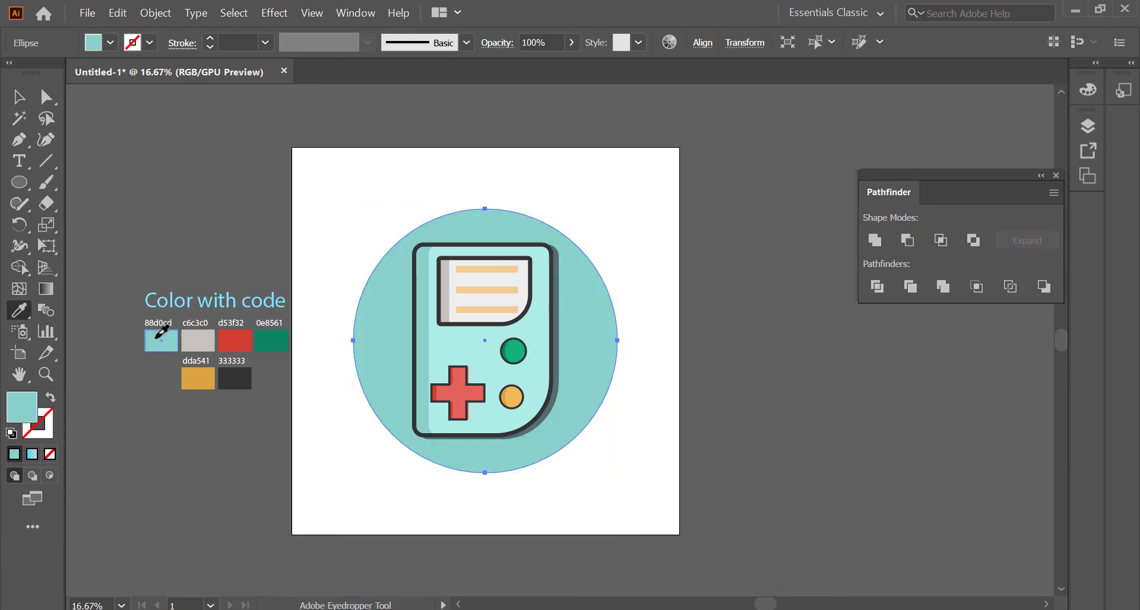
Reduce the background circle's opacity to 50%.
left_click(573, 42)
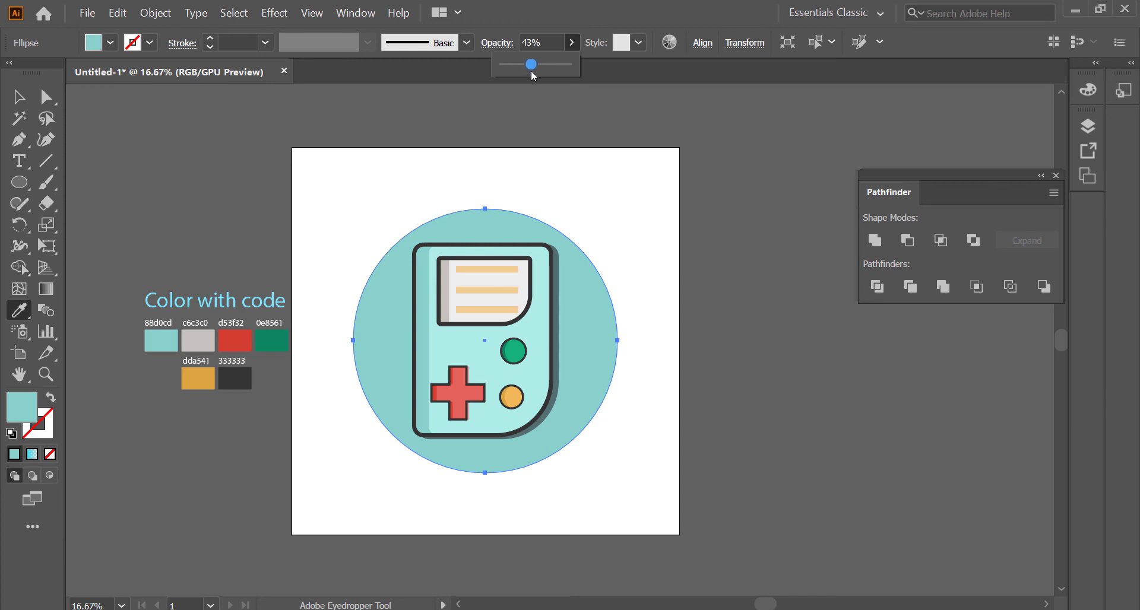
left_click(536, 64)
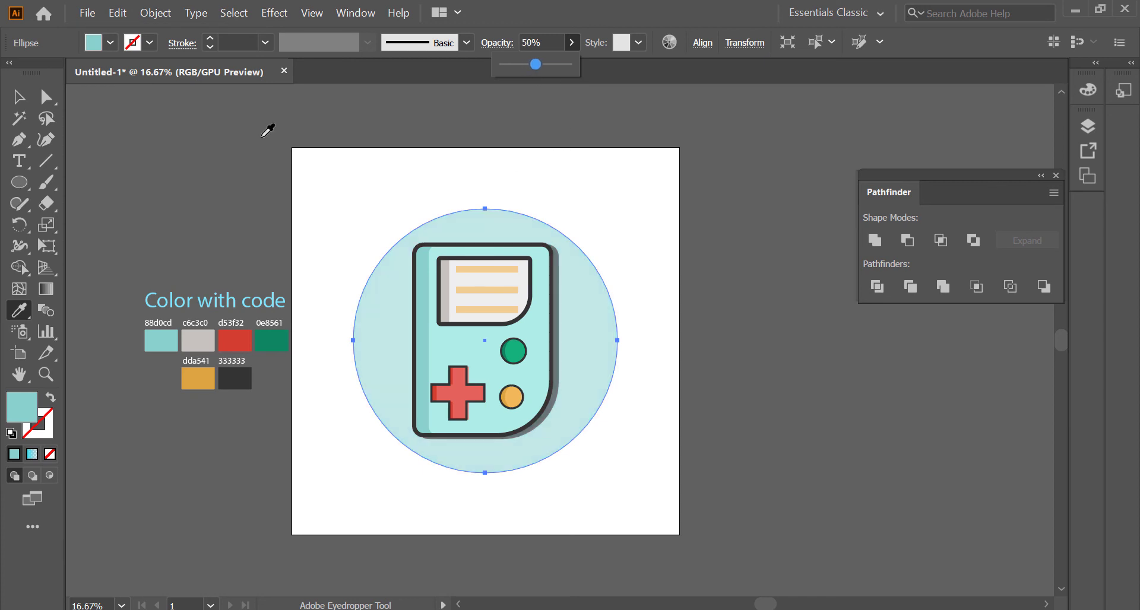
left_click(18, 97)
left_click(337, 169)
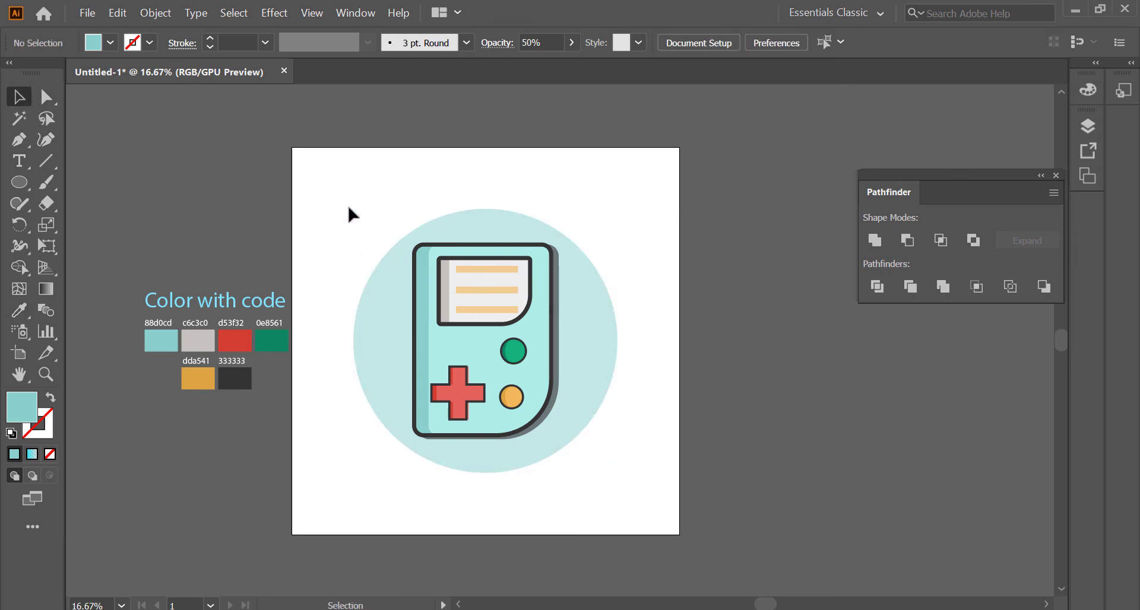
Draw a thin horizontal teal rectangle across the background circle's left edge, beside the console.
left_click(19, 183)
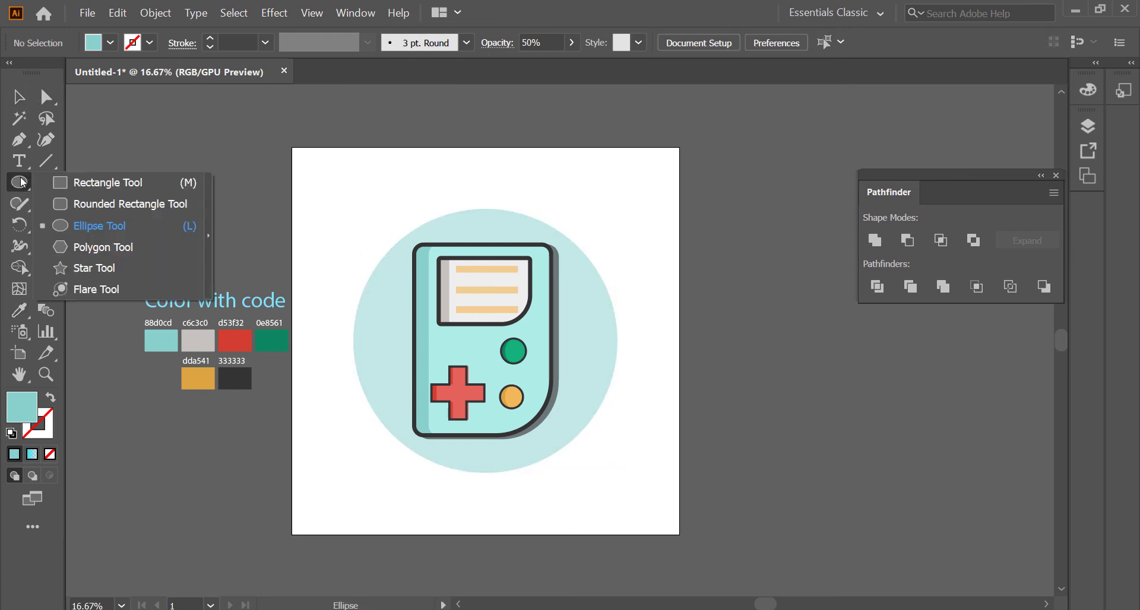
left_click(69, 184)
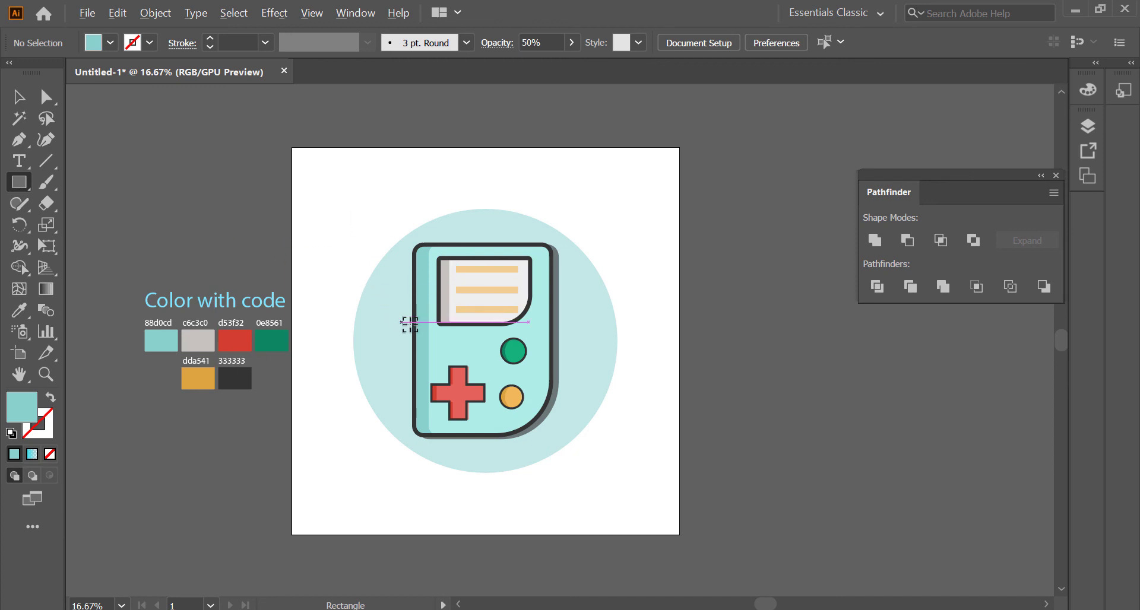
scroll(408, 323, "up", 2)
left_click_drag(279, 274, 401, 288)
scroll(372, 282, "up", 3)
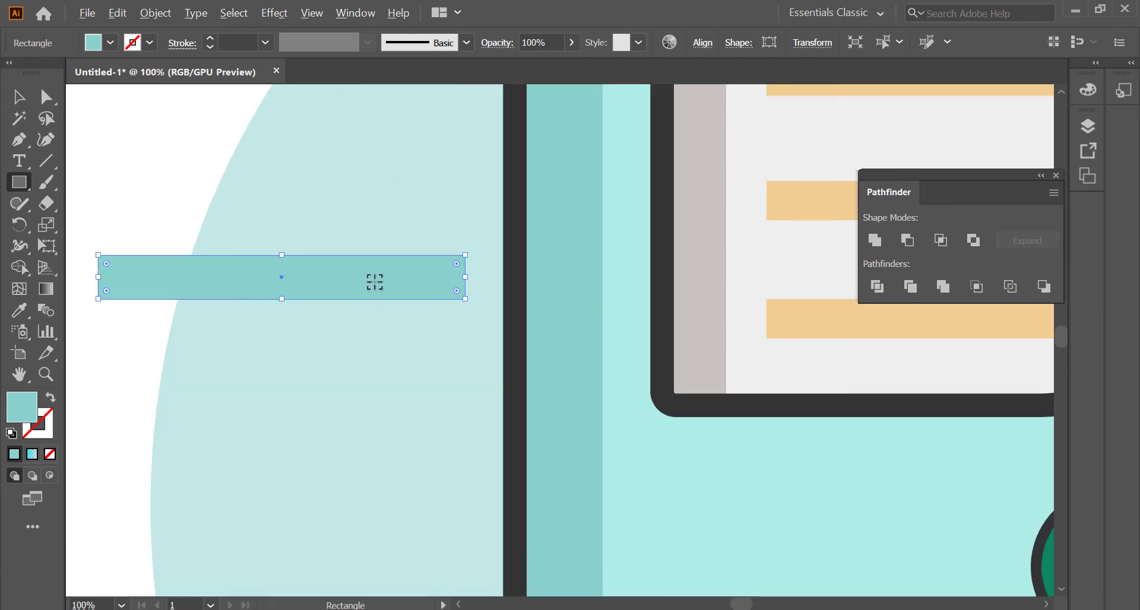
Round the corners of the thin teal bar fully so its ends become semicircular.
key("v")
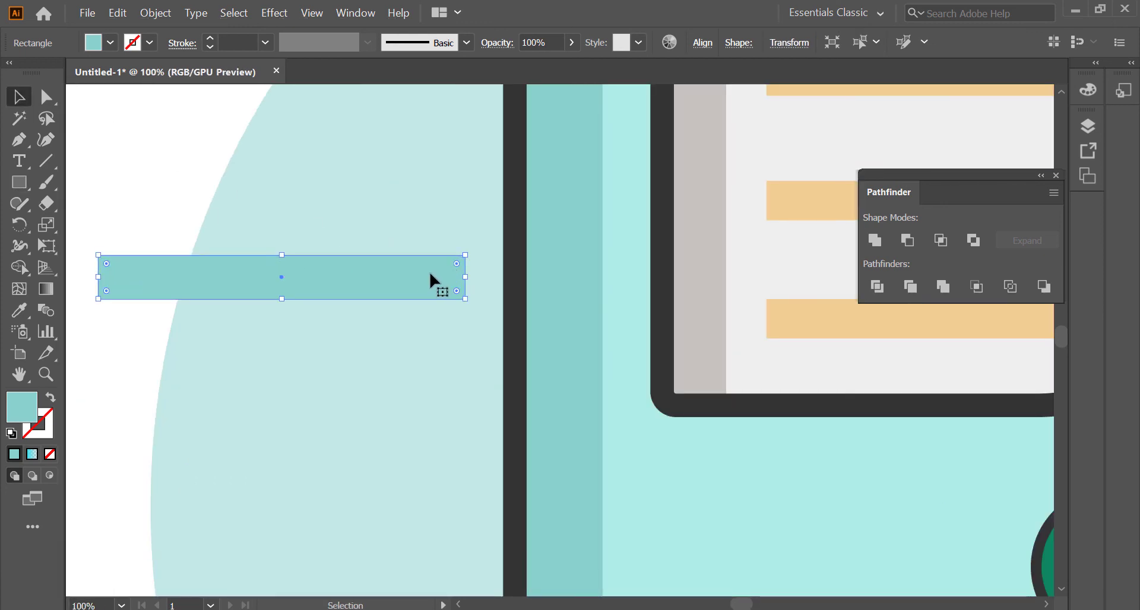
left_click_drag(457, 264, 383, 244)
left_click(369, 216)
scroll(356, 219, "down", 4)
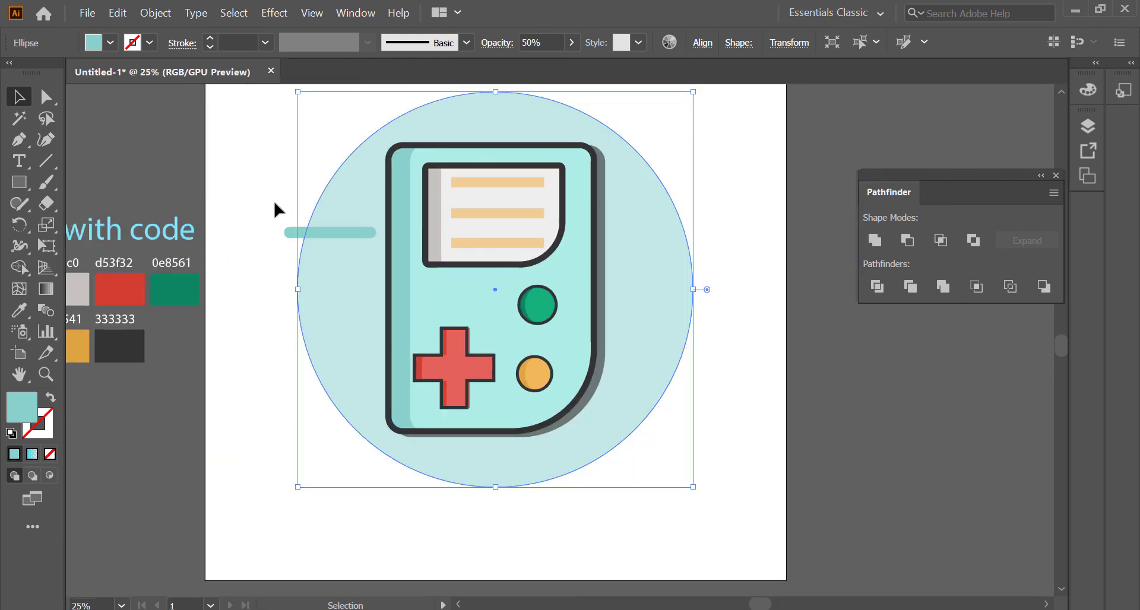
left_click(275, 204)
Fill the rounded bar beside the console with white and reduce its opacity to 50%.
scroll(275, 203, "up", 2)
left_click(297, 276)
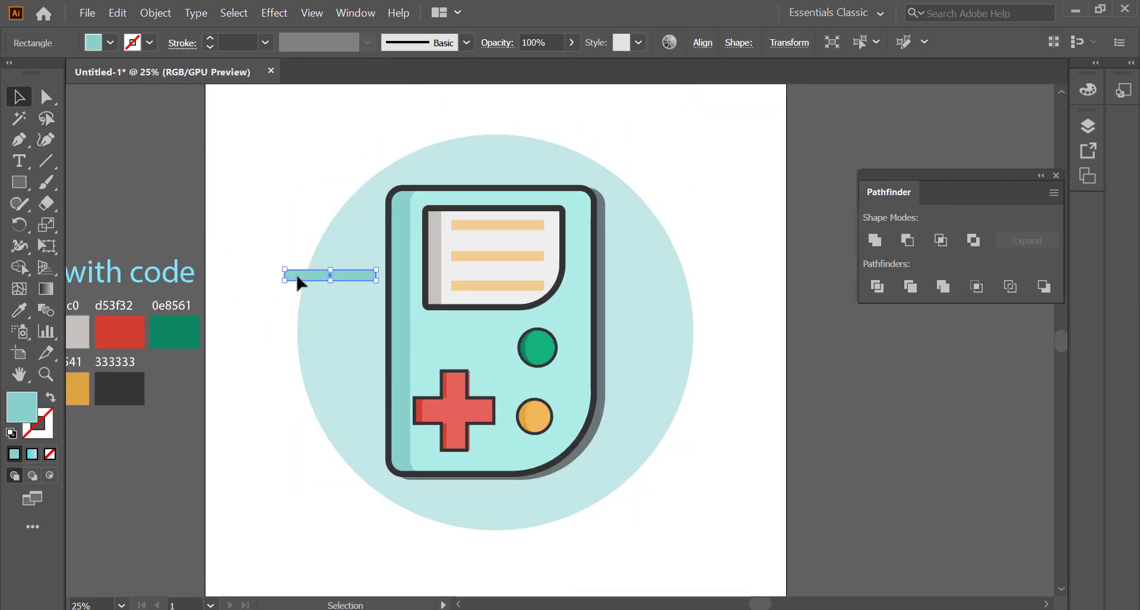
left_click(110, 43)
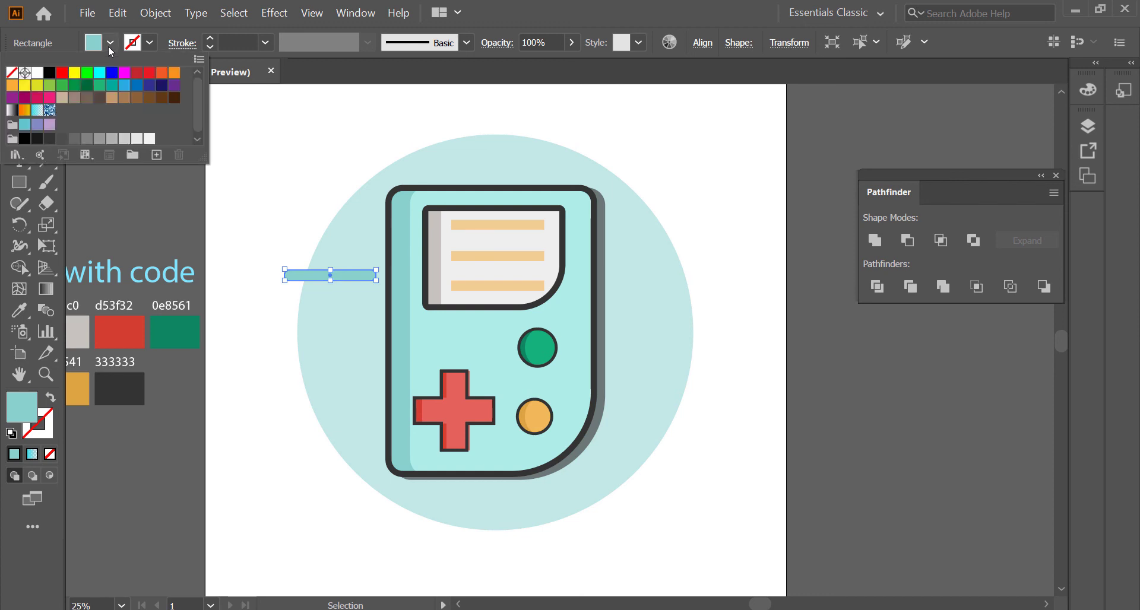
left_click(37, 73)
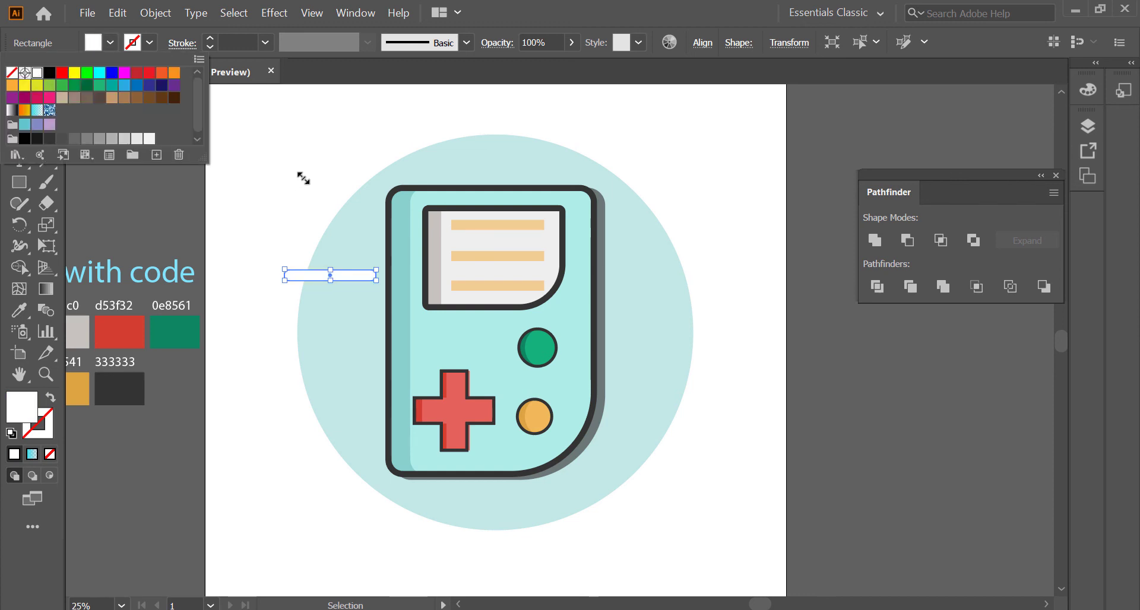
left_click(568, 45)
left_click(570, 43)
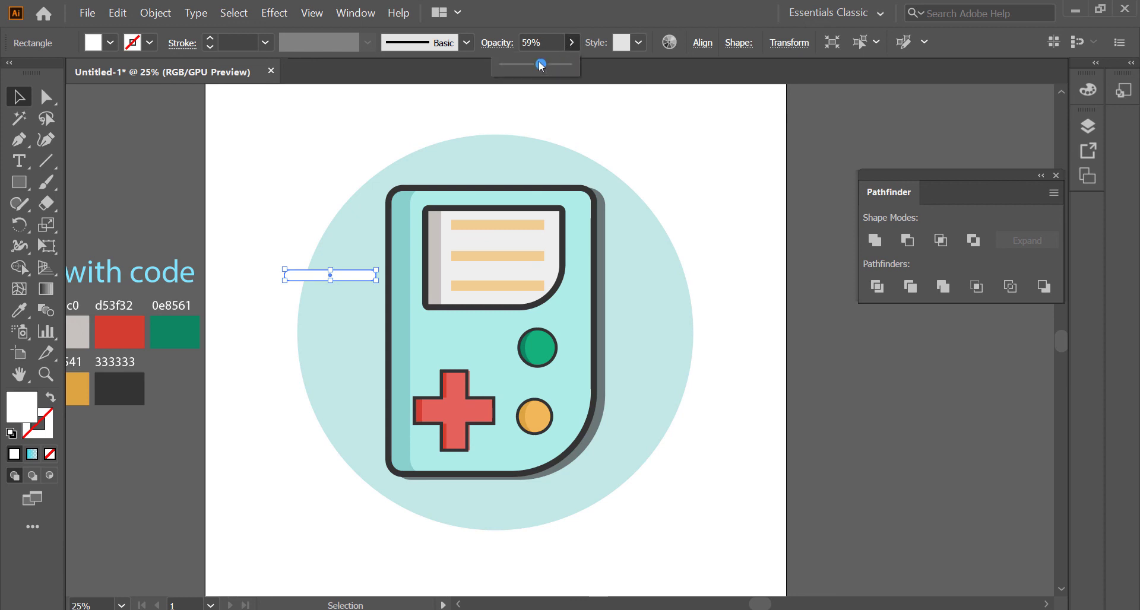
left_click_drag(541, 66, 539, 66)
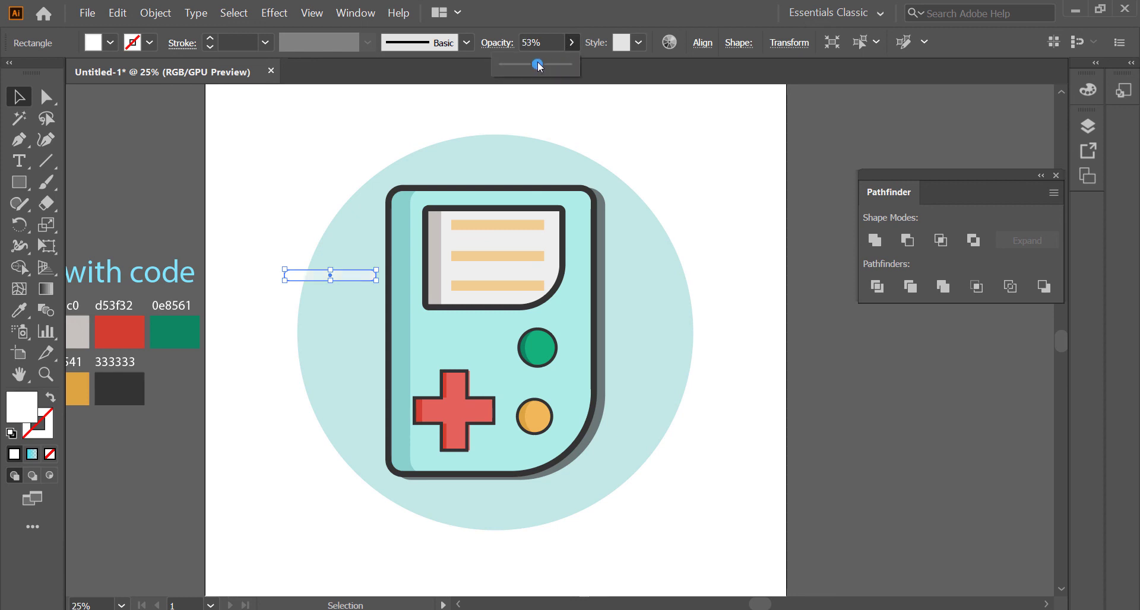
left_click(260, 140)
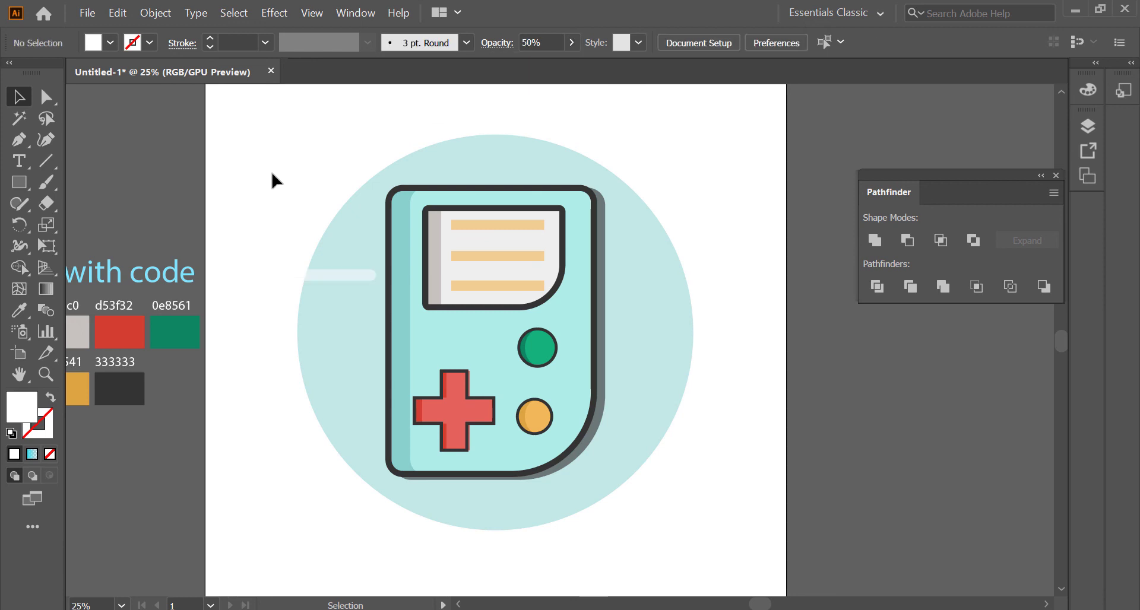
Duplicate the translucent white bar at staggered positions all around the console, overlapping the background circle's edges.
left_click_drag(295, 274, 283, 325)
left_click_drag(283, 326, 310, 398)
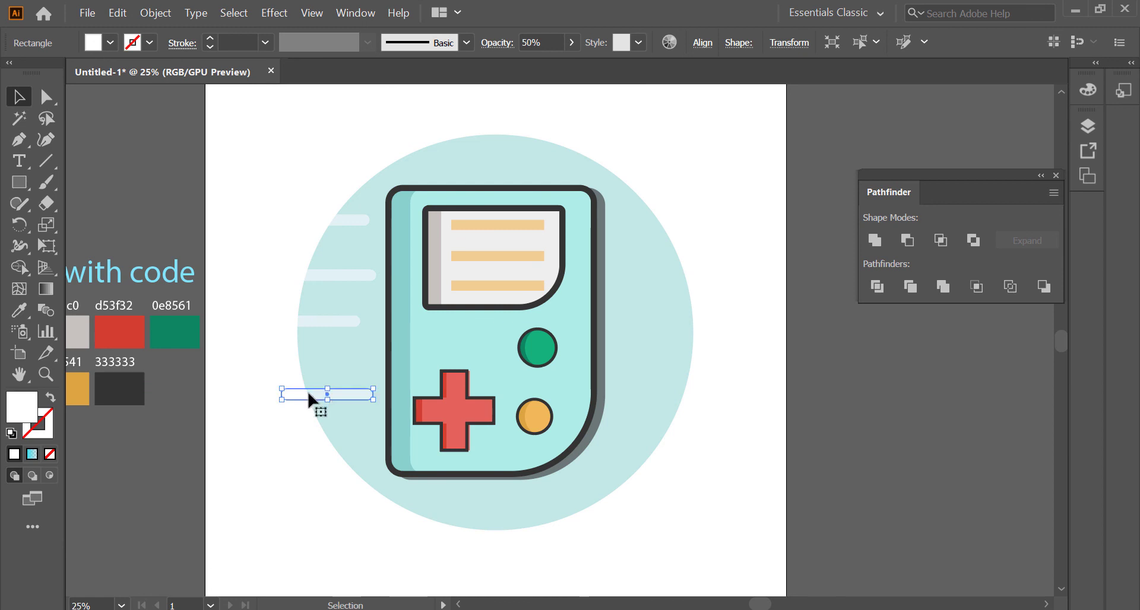
left_click_drag(309, 401, 296, 473)
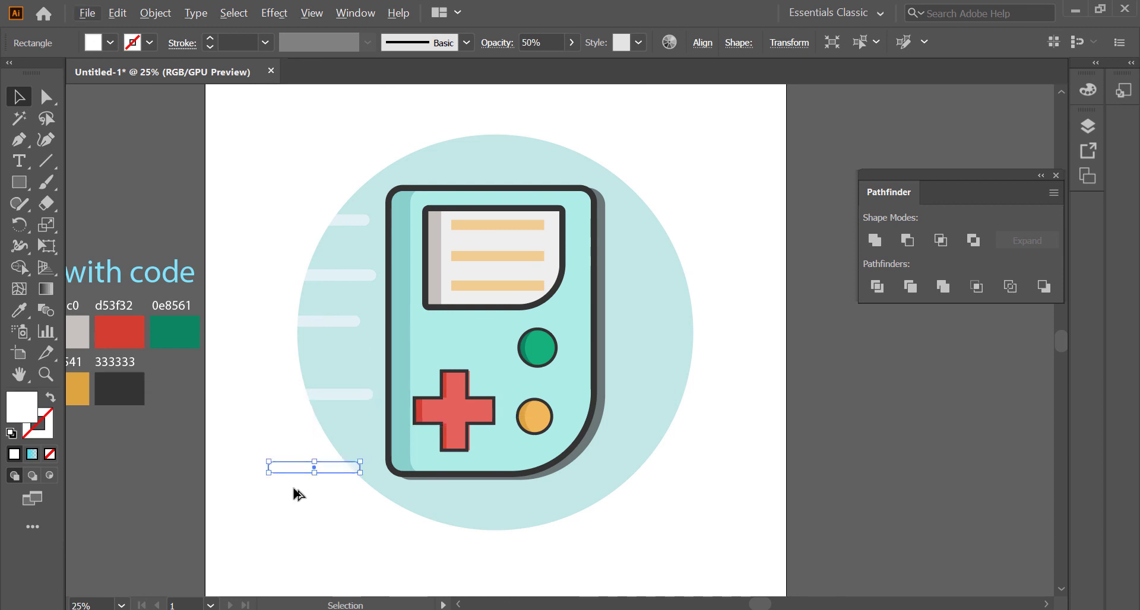
key("ctrl+z")
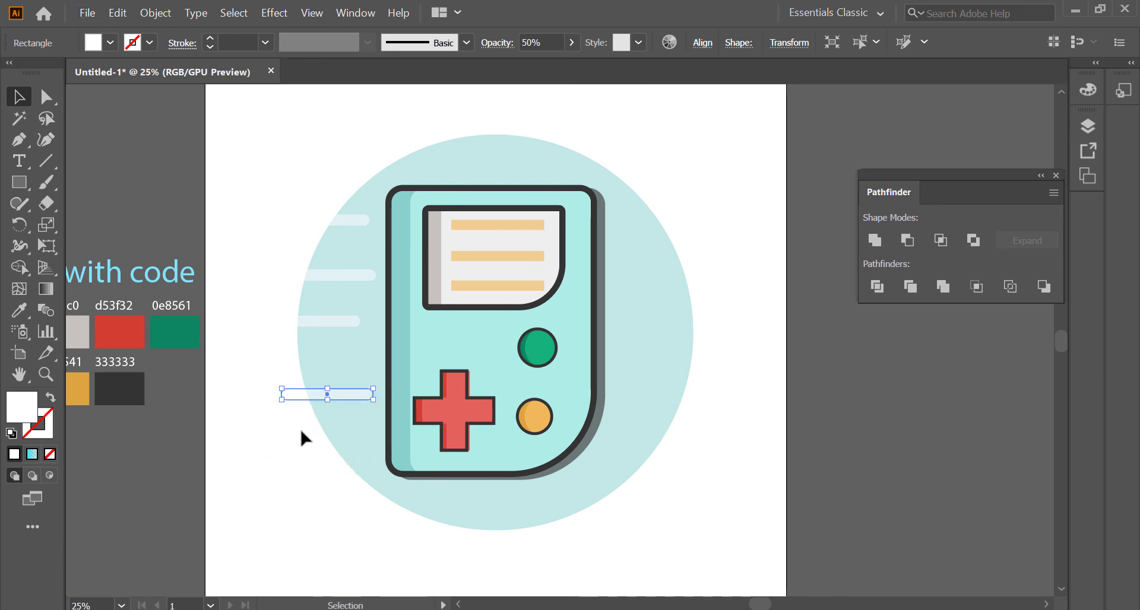
left_click_drag(303, 398, 410, 165)
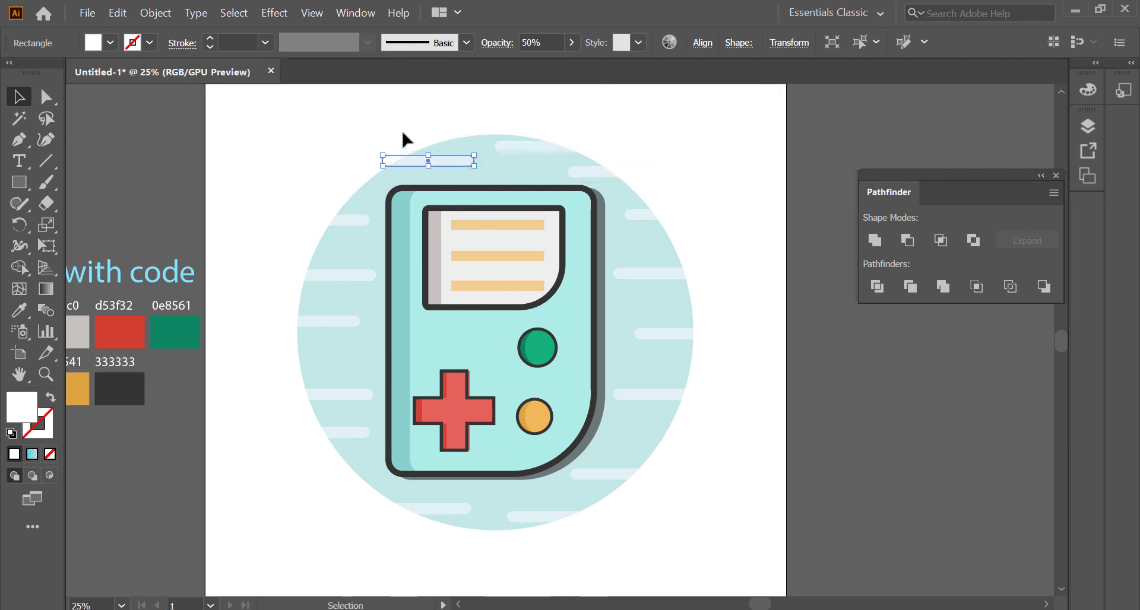
left_click(443, 118)
Copy the background circle, paste the copy in front in place, and bring it to the front of all artwork.
left_click(470, 143)
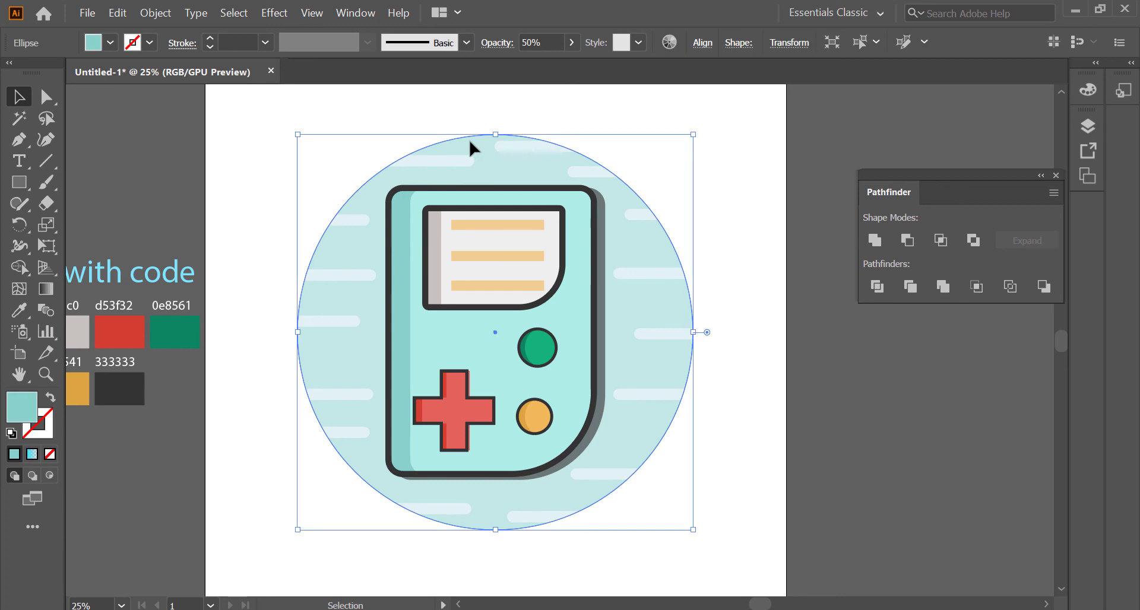
left_click(115, 18)
left_click(143, 76)
left_click(115, 18)
left_click(159, 105)
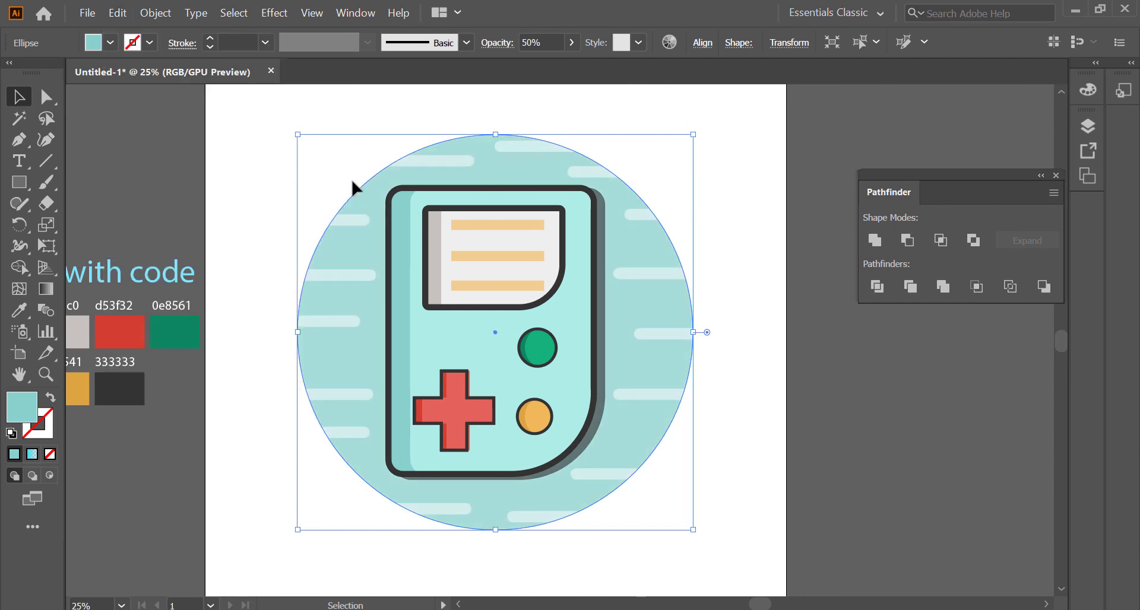
right_click(475, 154)
mouse_move(532, 364)
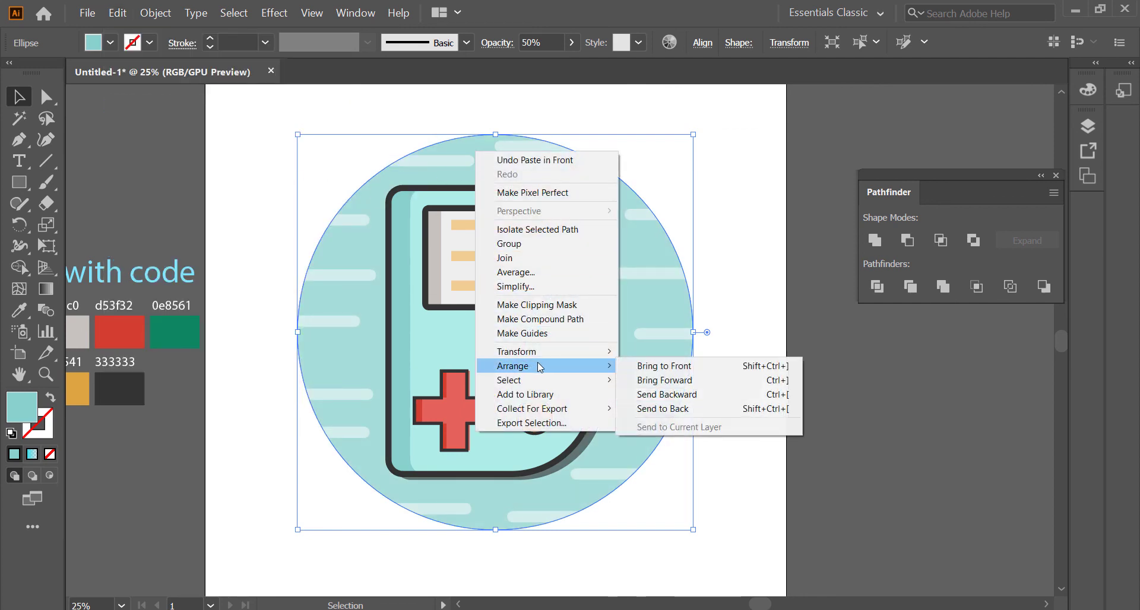
left_click(646, 366)
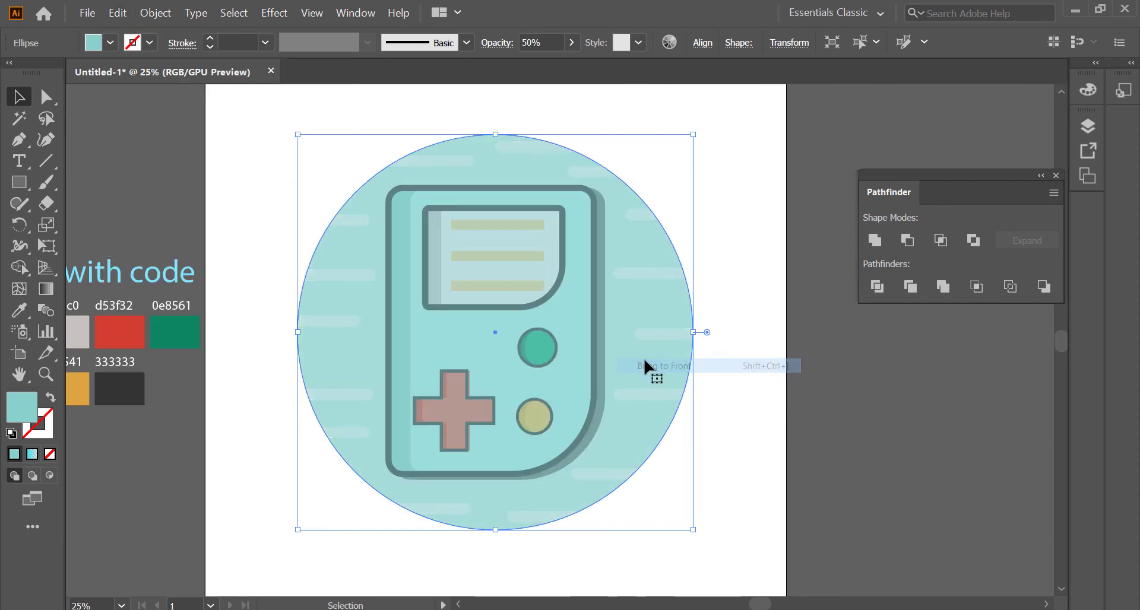
left_click(759, 276)
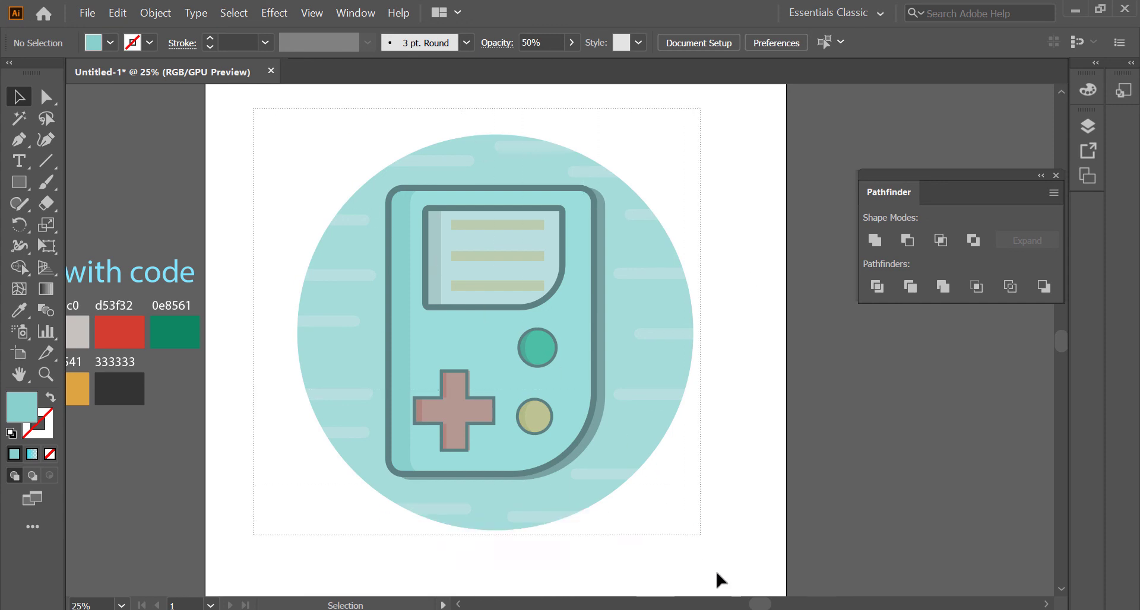
Select all the icon artwork and make a clipping mask with the front circle, trimming the bars to its outline.
scroll(742, 582, "down", 5)
key("ctrl+a")
scroll(718, 409, "up", 3)
right_click(591, 239)
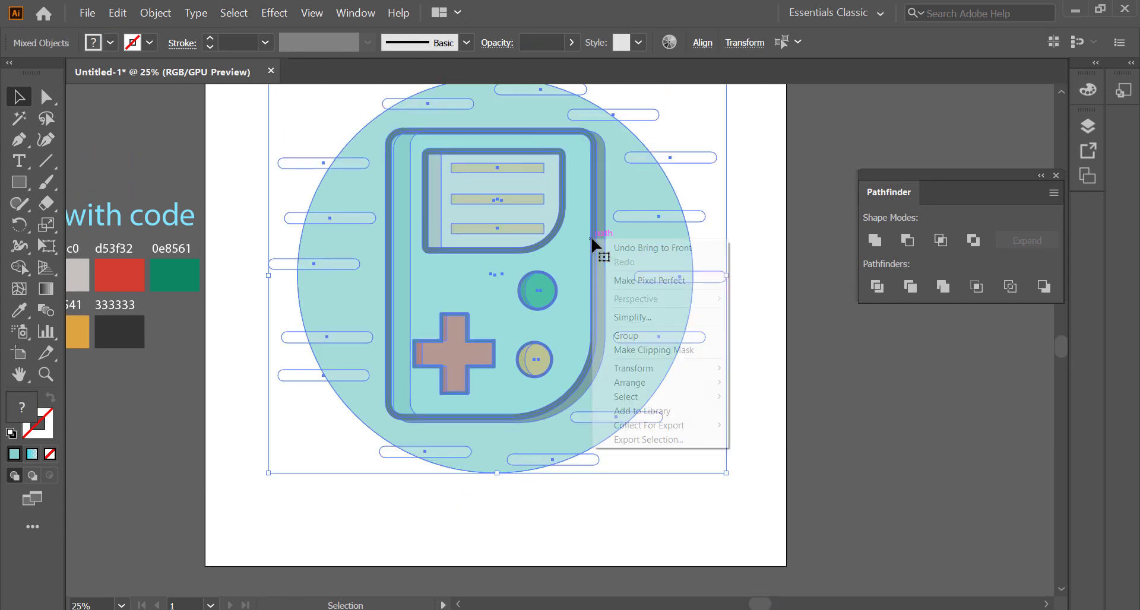
left_click(631, 350)
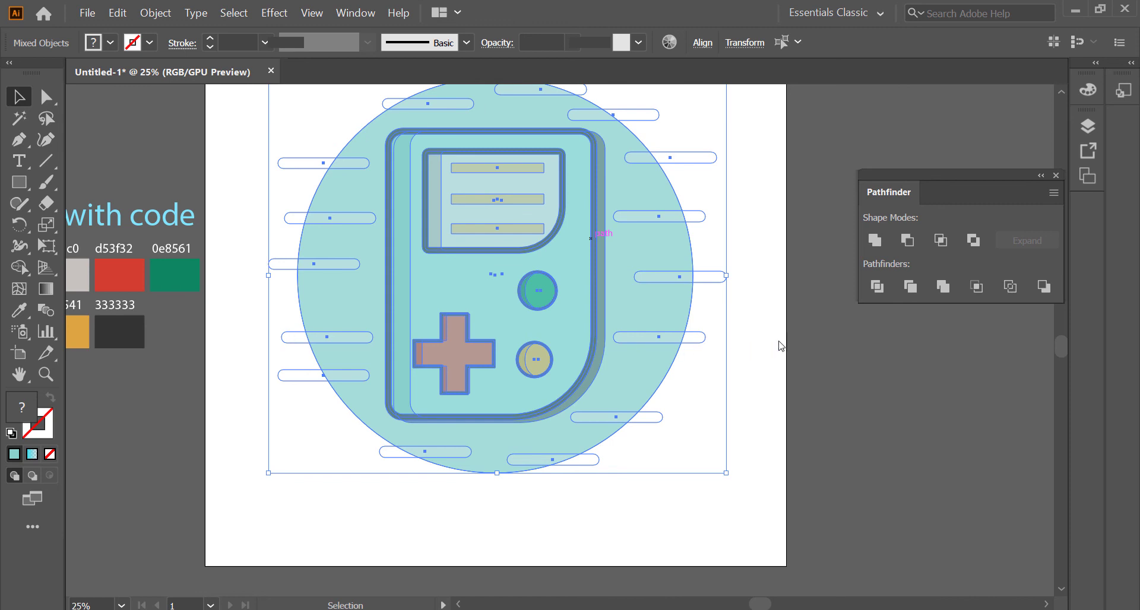
key("ctrl+y")
scroll(763, 341, "up", 3)
left_click(757, 299)
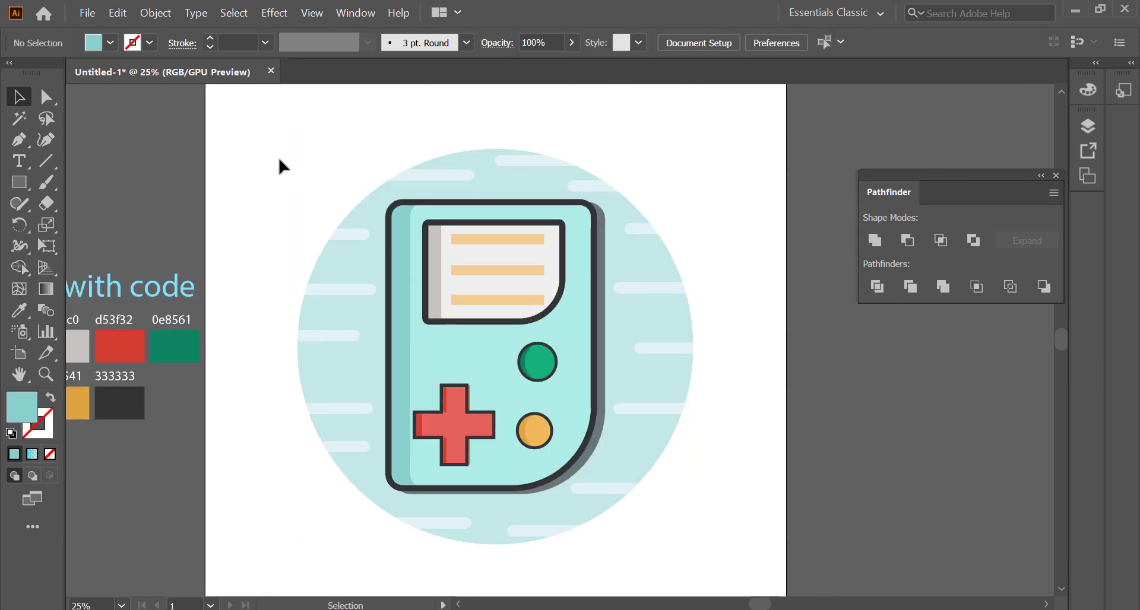
Apply a Drop Shadow to the clipped icon in Multiply mode with 75% opacity, 7 px X and Y offsets and 5 px blur.
left_click_drag(276, 153, 764, 531)
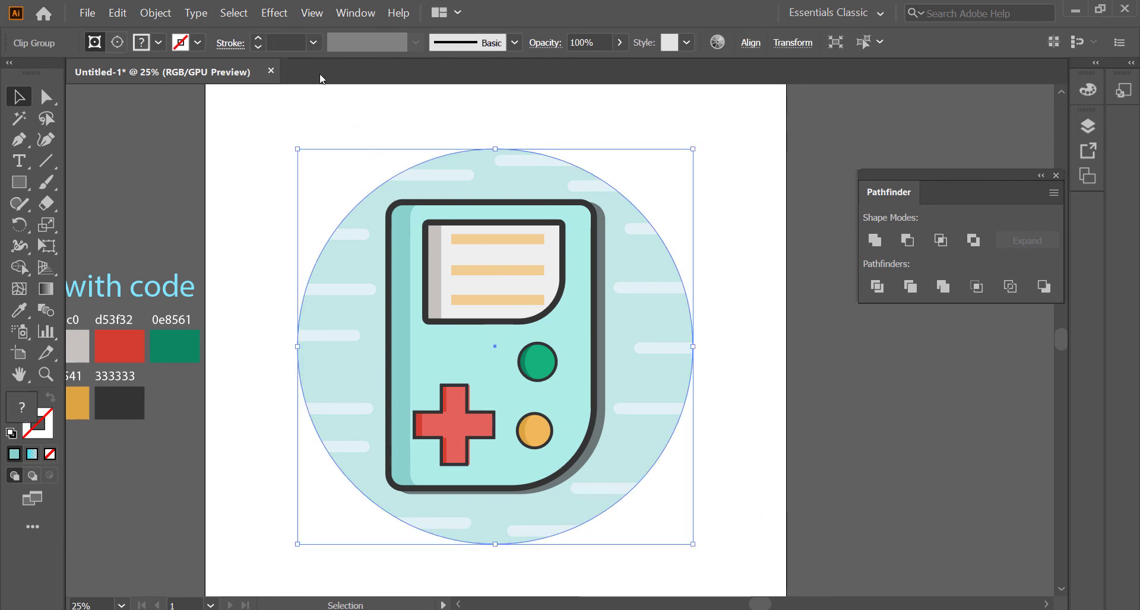
left_click(275, 13)
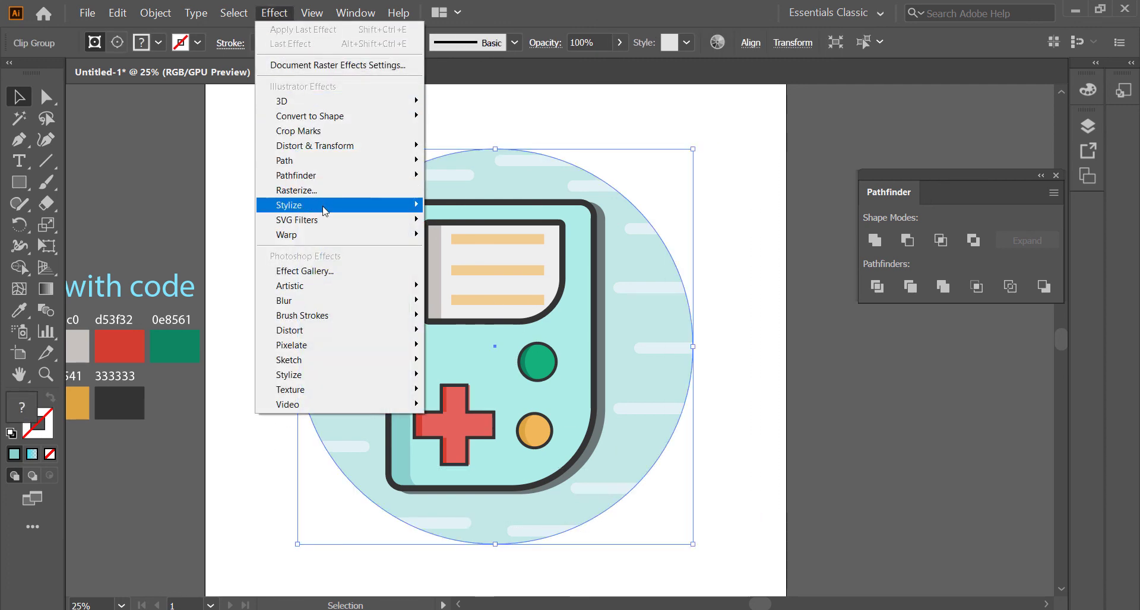
mouse_move(412, 215)
left_click(461, 205)
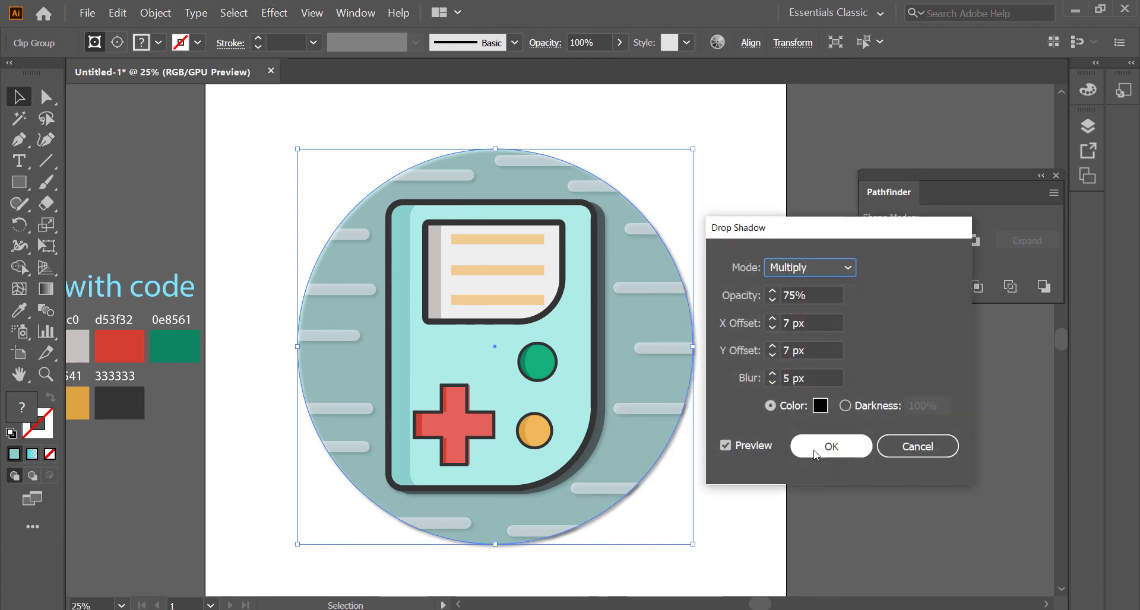
left_click(816, 454)
left_click(772, 442)
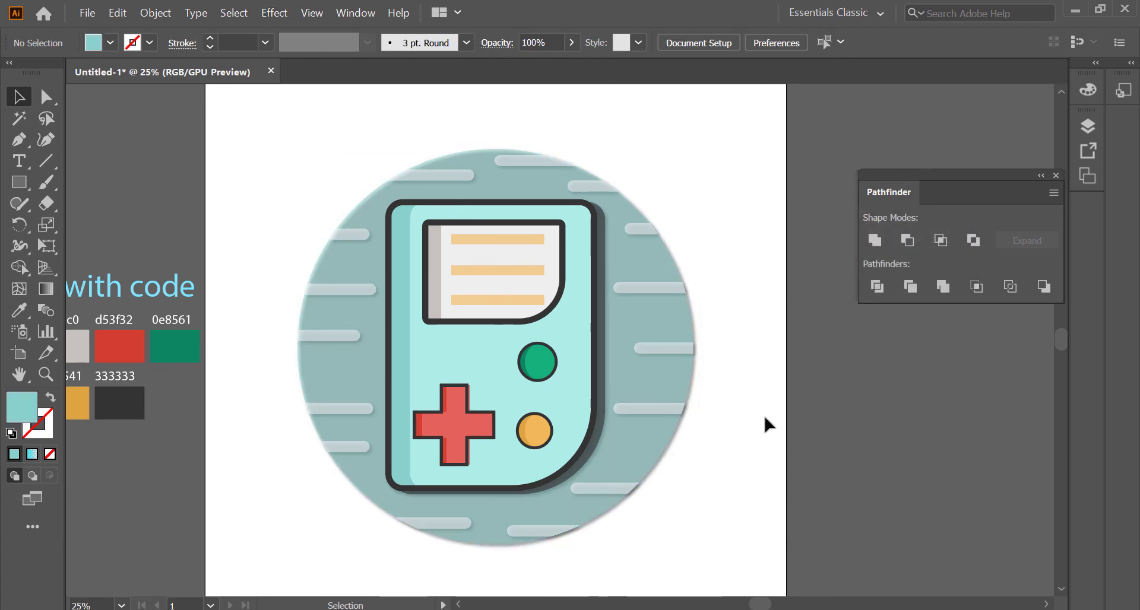